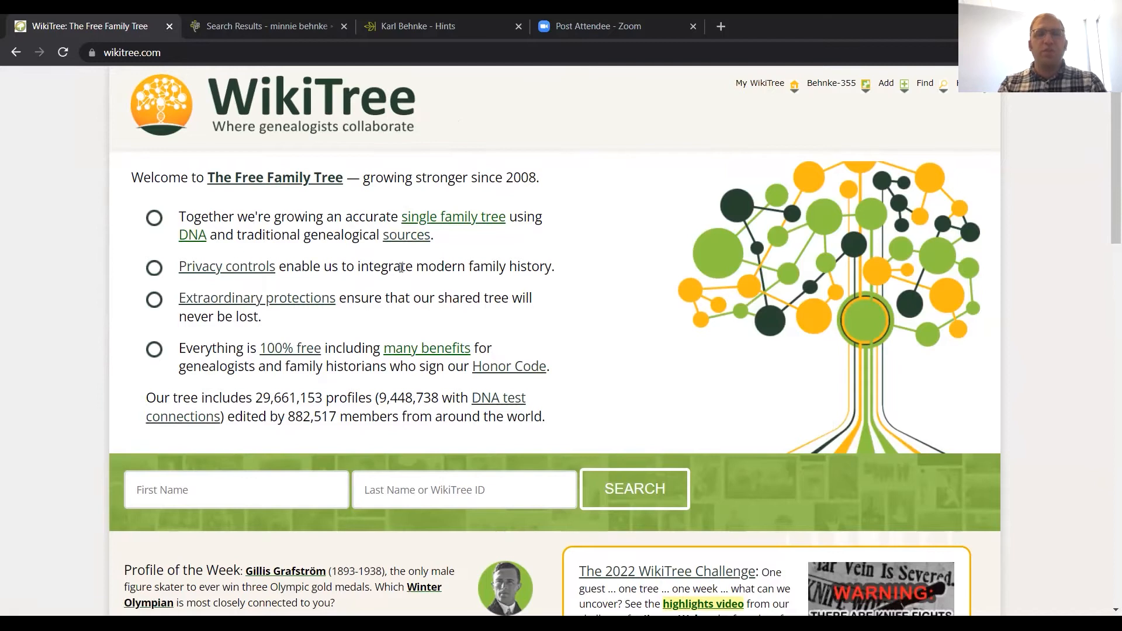
# Step: Open the Privacy controls help page from the home page and review its introduction and list of privacy levels
pyautogui.click(255, 267)
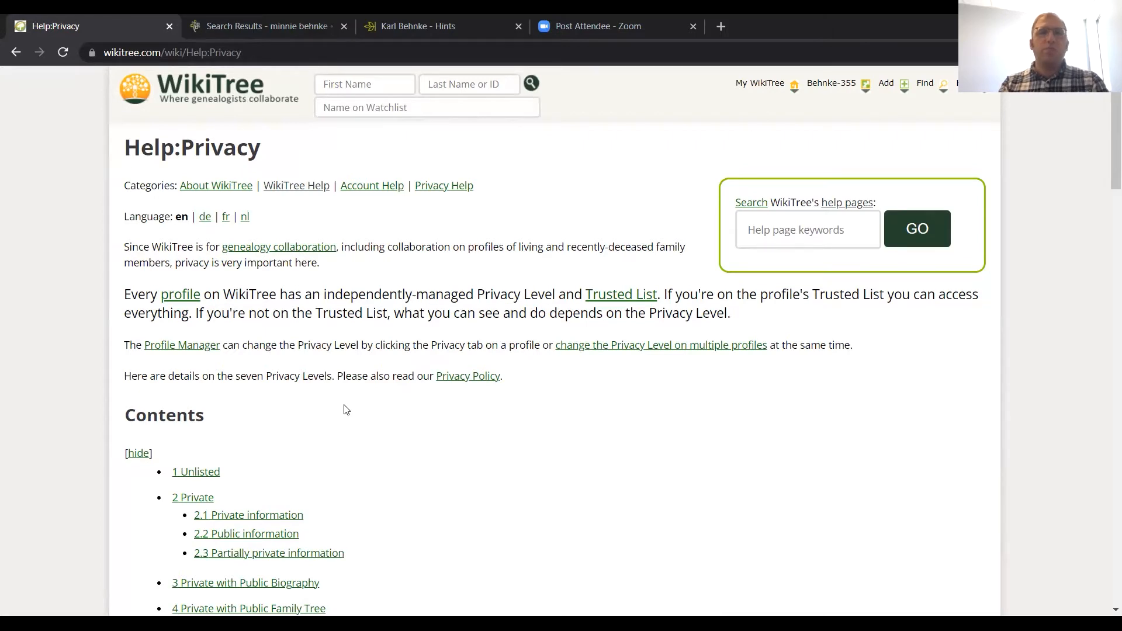
pyautogui.scroll(-1, 450, 416)
pyautogui.scroll(-3, 450, 416)
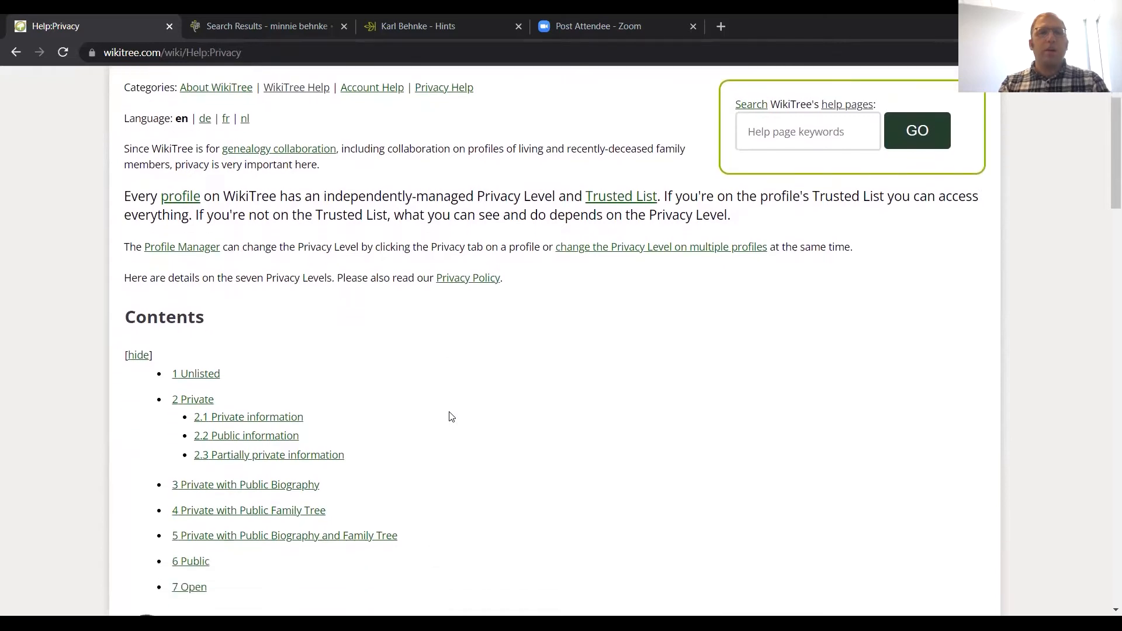
pyautogui.scroll(3, 451, 416)
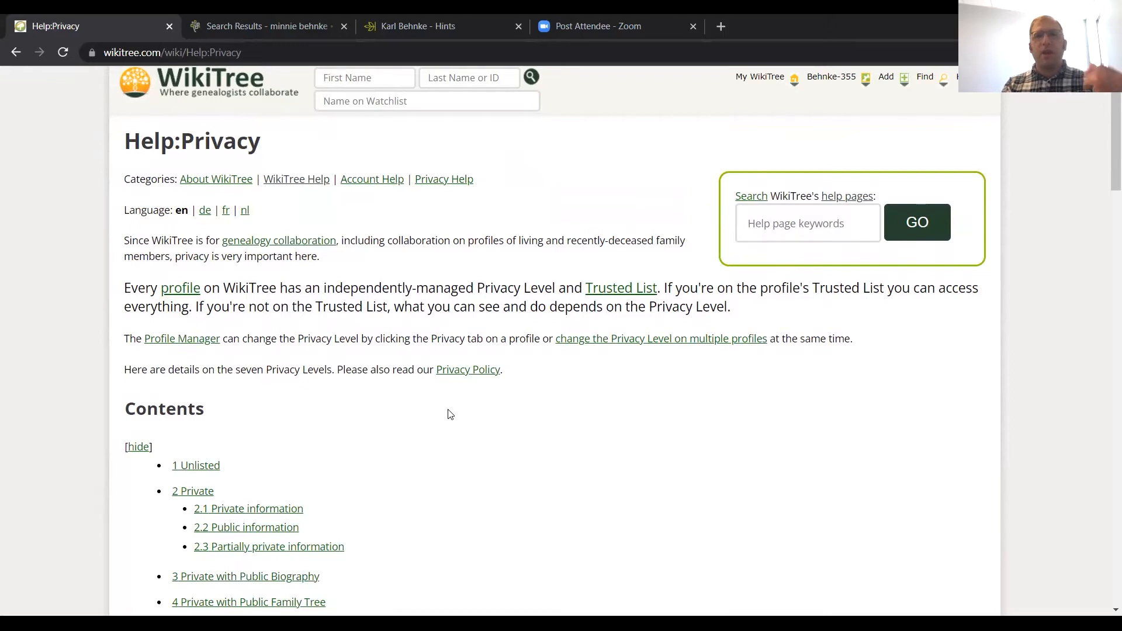
pyautogui.scroll(-4, 450, 415)
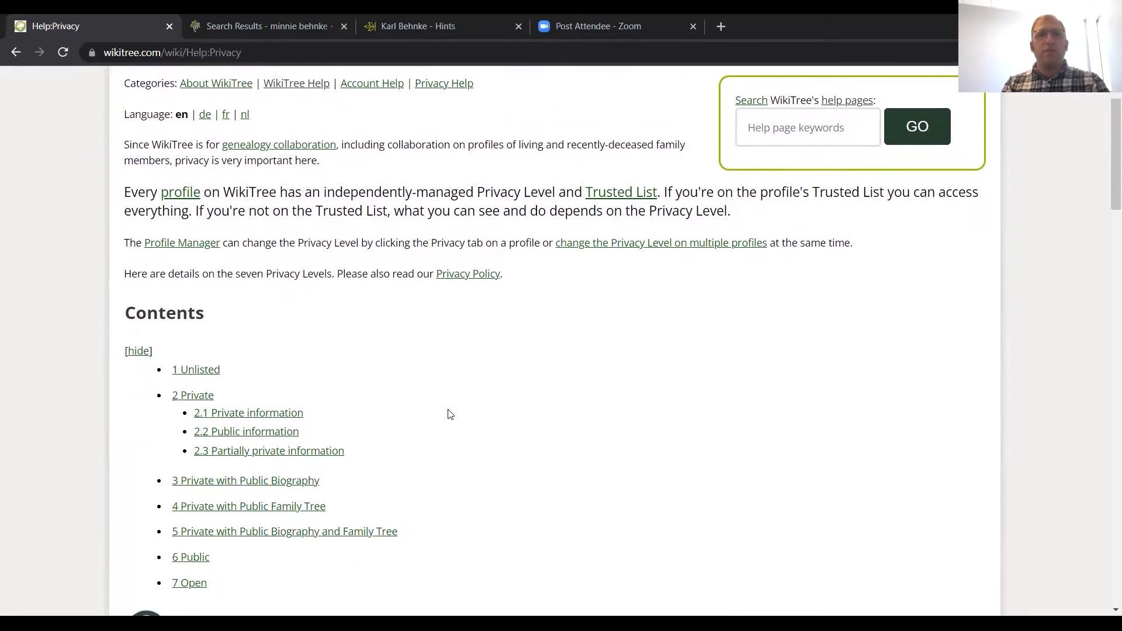
pyautogui.scroll(-2, 450, 414)
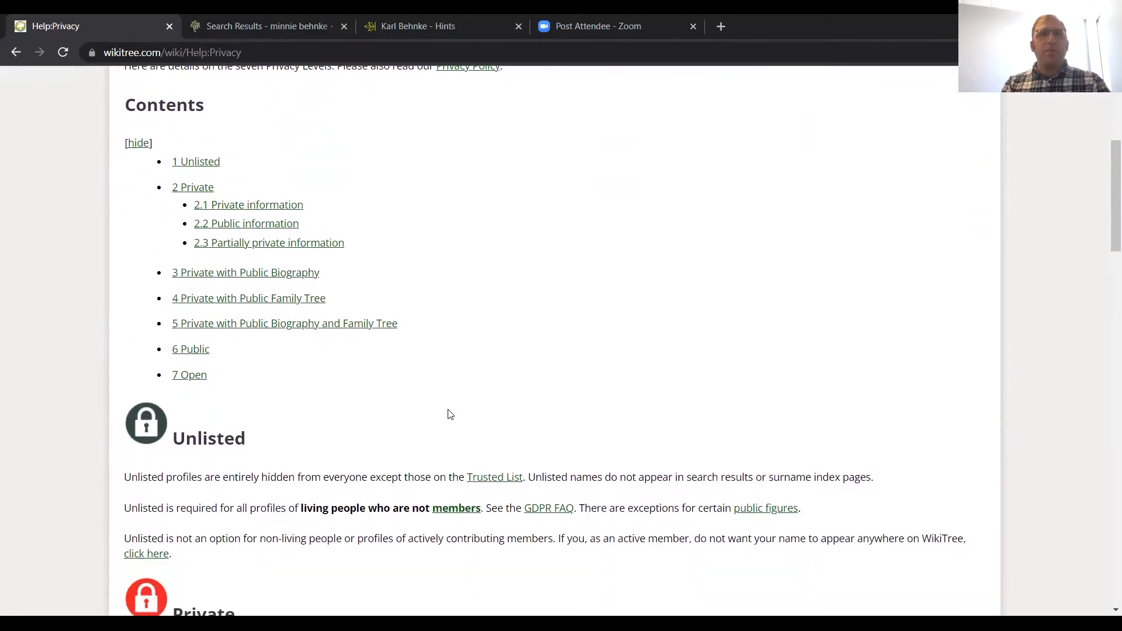
pyautogui.scroll(1, 450, 414)
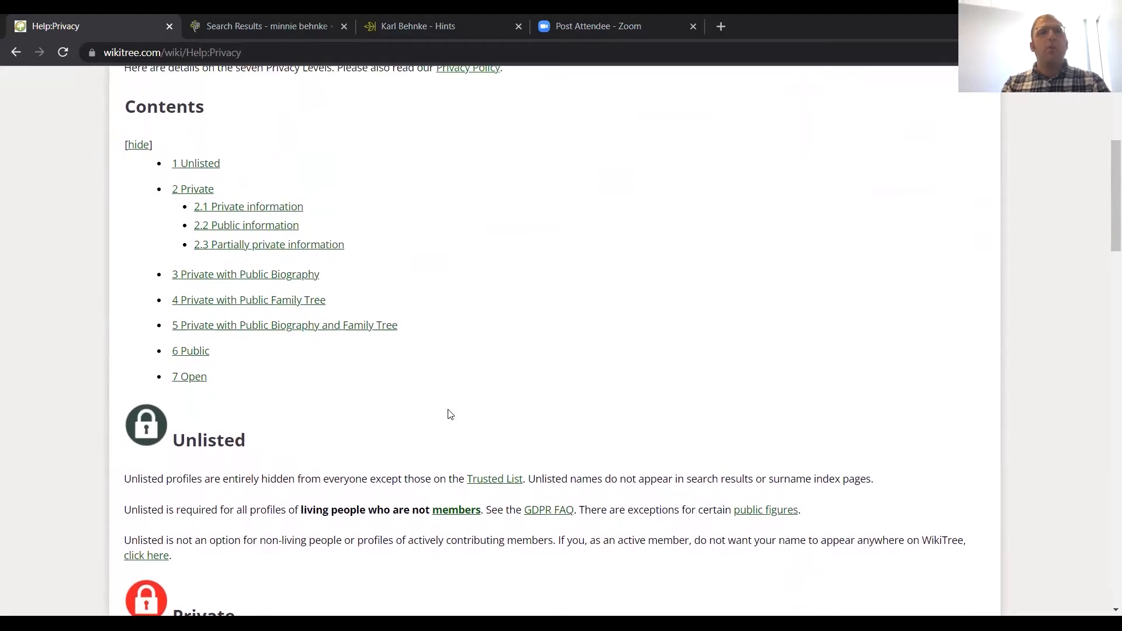
pyautogui.scroll(-1, 448, 409)
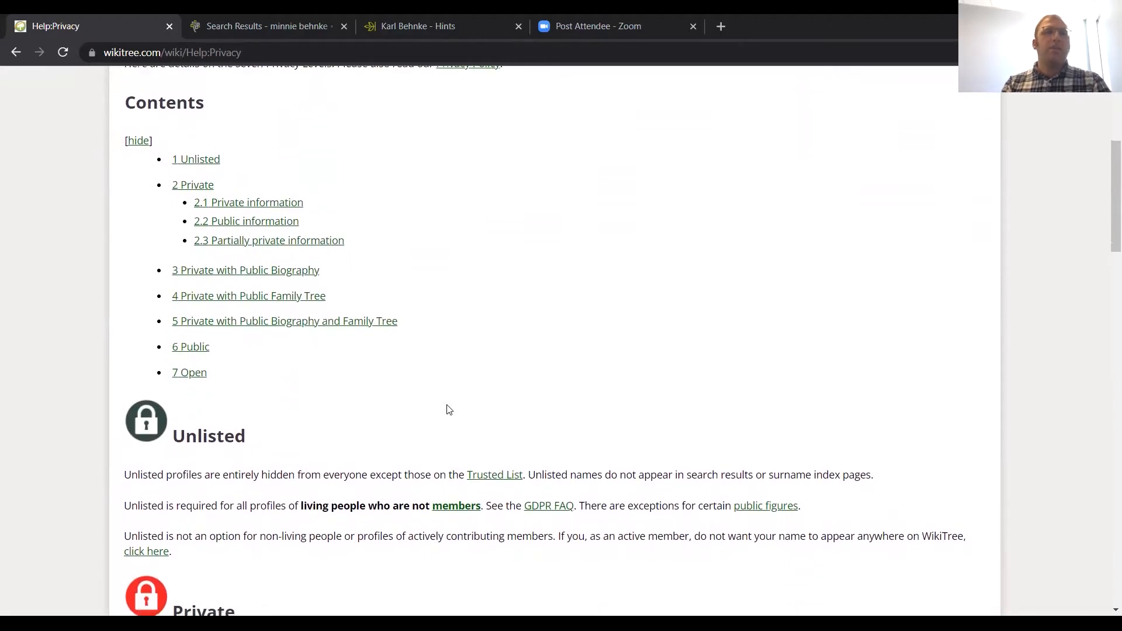
# Step: Read the Unlisted and Private level sections, including which information is private, public or partially private
pyautogui.scroll(-4, 448, 409)
pyautogui.scroll(-1, 448, 409)
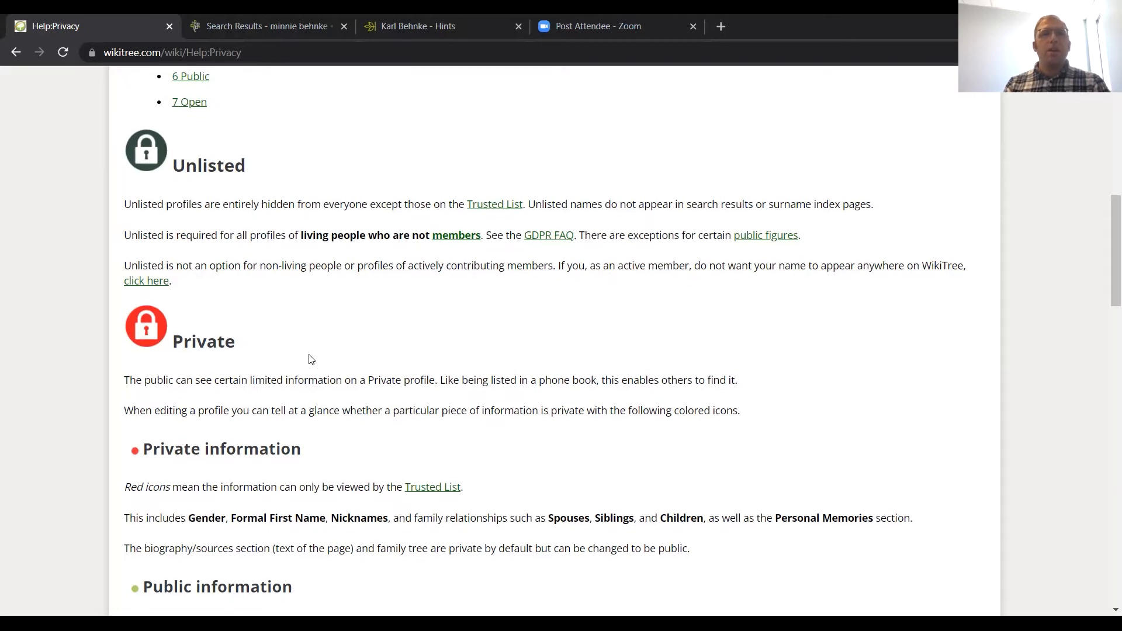
pyautogui.scroll(-1, 308, 350)
pyautogui.scroll(-1, 305, 349)
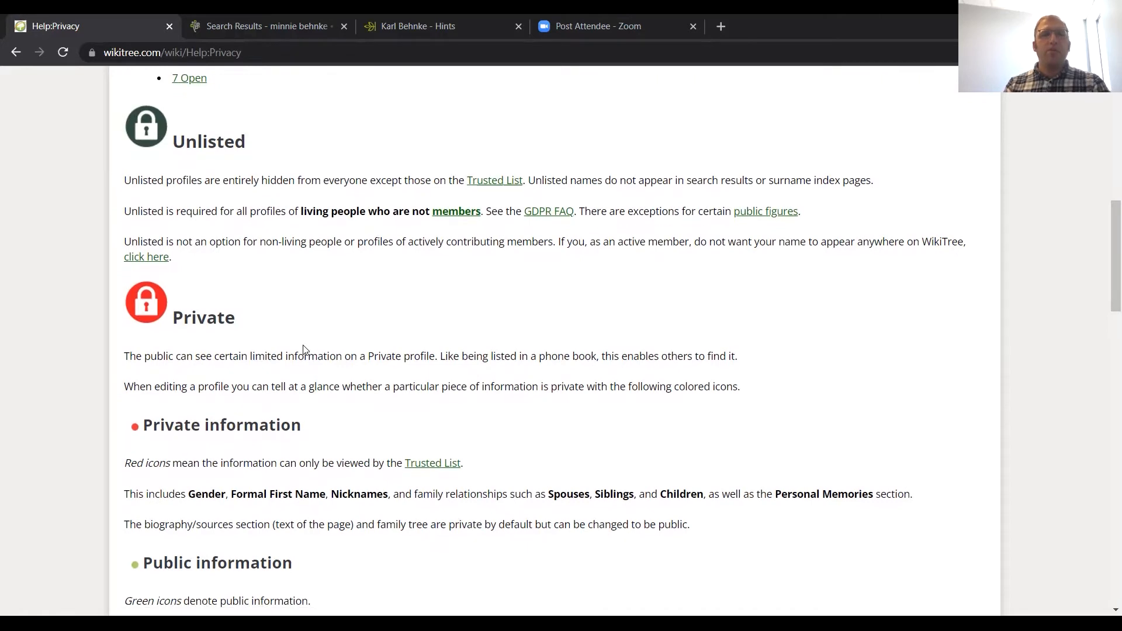
pyautogui.scroll(-1, 321, 365)
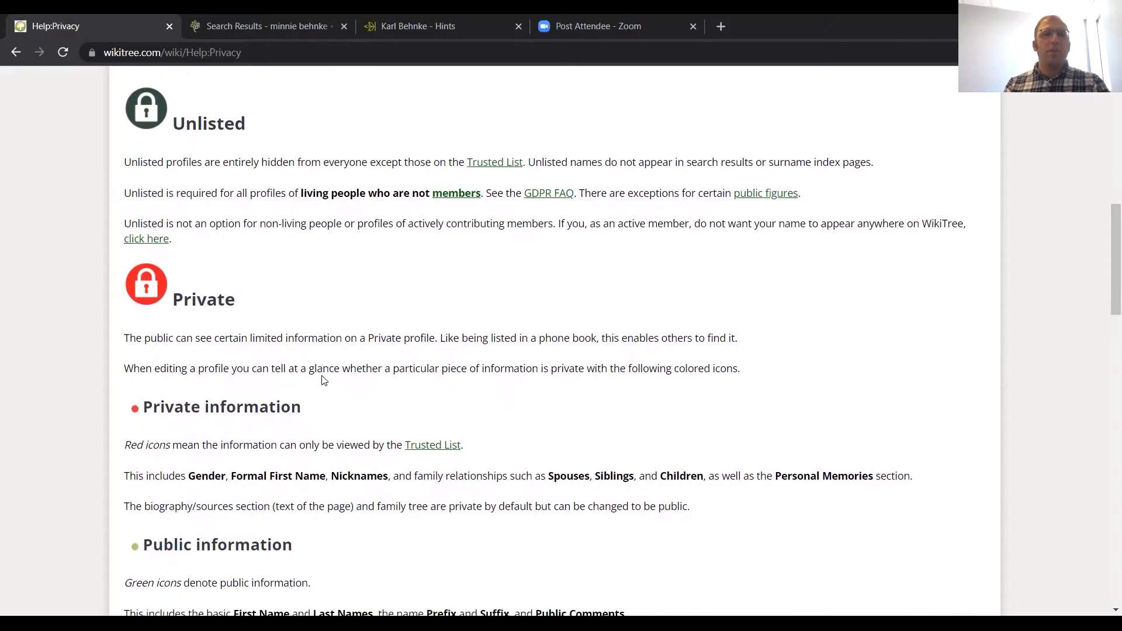
pyautogui.scroll(-3, 327, 397)
pyautogui.scroll(-2, 330, 406)
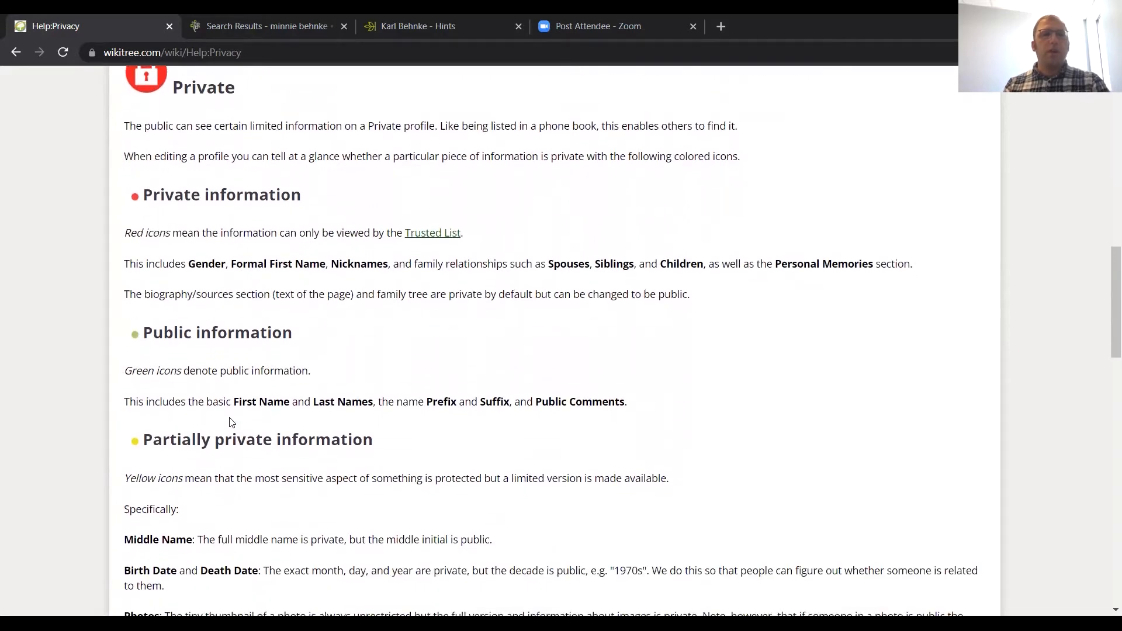
pyautogui.scroll(-2, 210, 439)
pyautogui.scroll(-5, 206, 446)
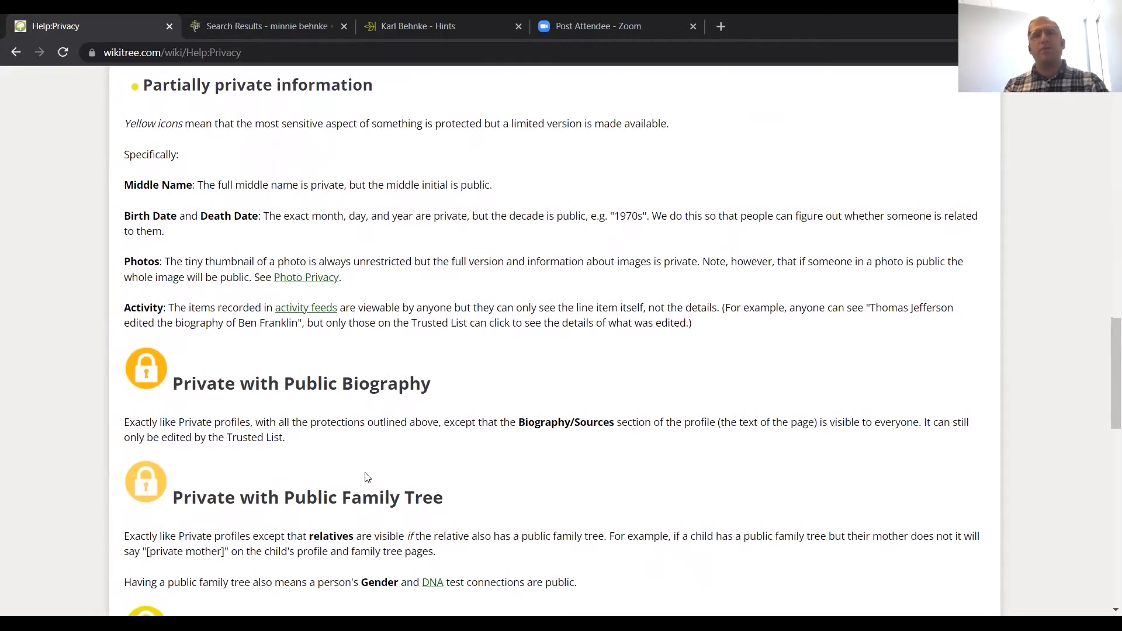
# Step: Read the remaining privacy levels from Private with Public Biography to Open, and return to the WikiTree home page
pyautogui.scroll(-4, 329, 464)
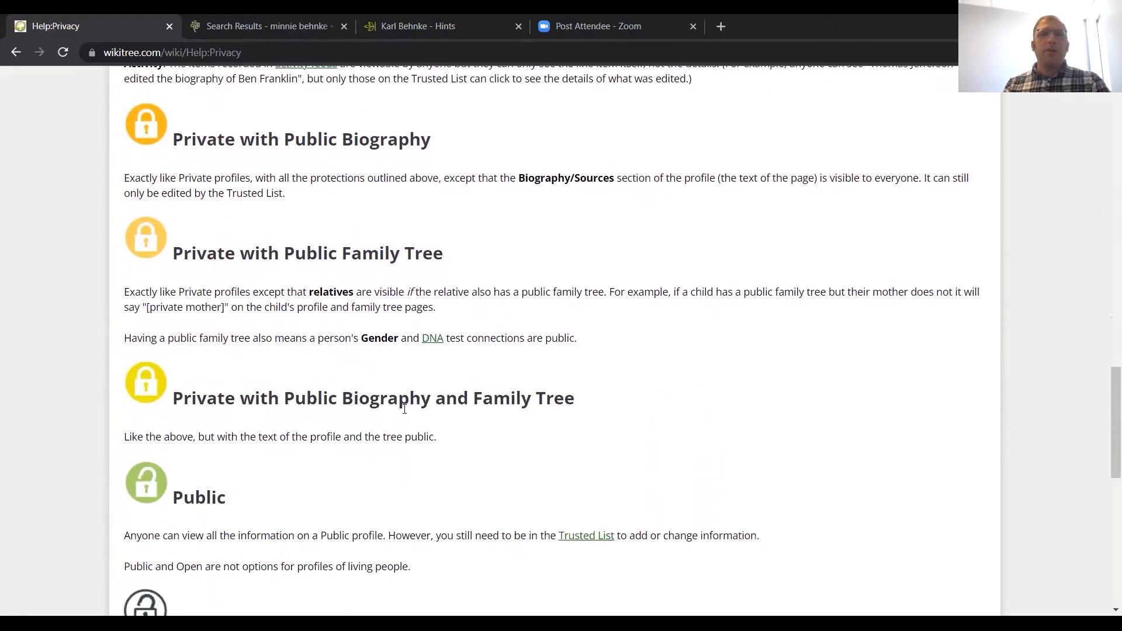
pyautogui.scroll(-2, 461, 440)
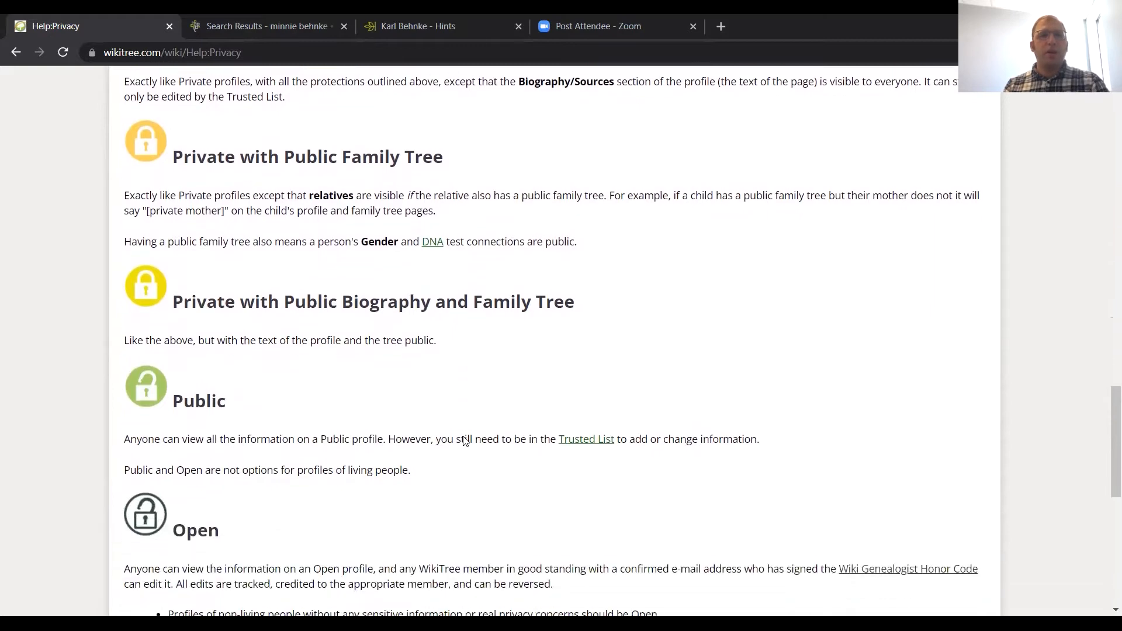
pyautogui.scroll(-1, 465, 441)
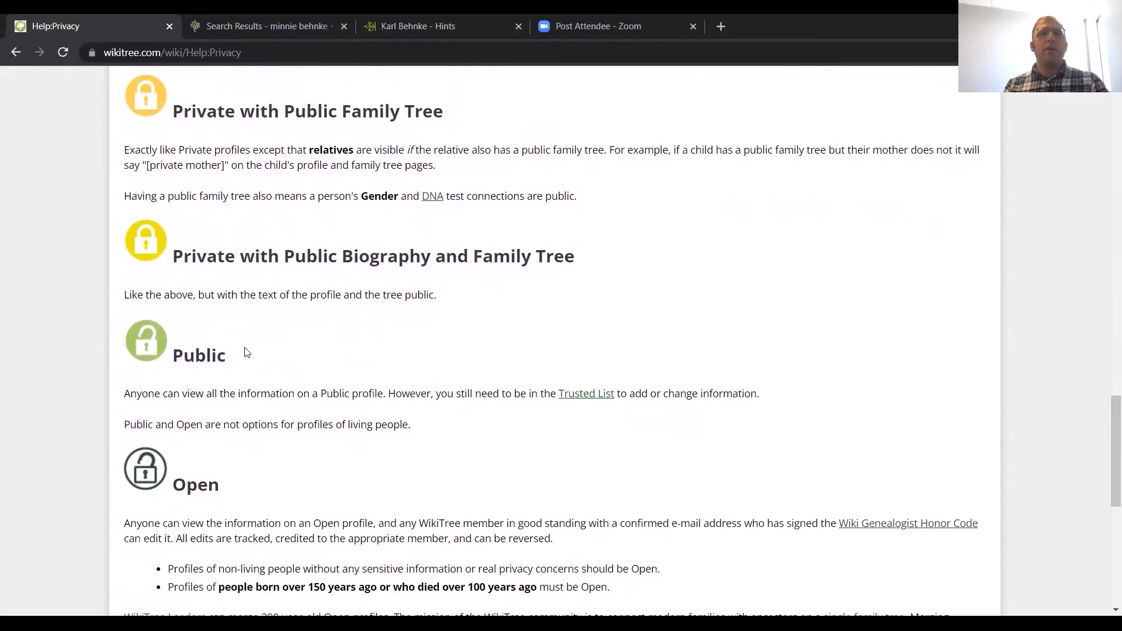
pyautogui.scroll(-2, 257, 508)
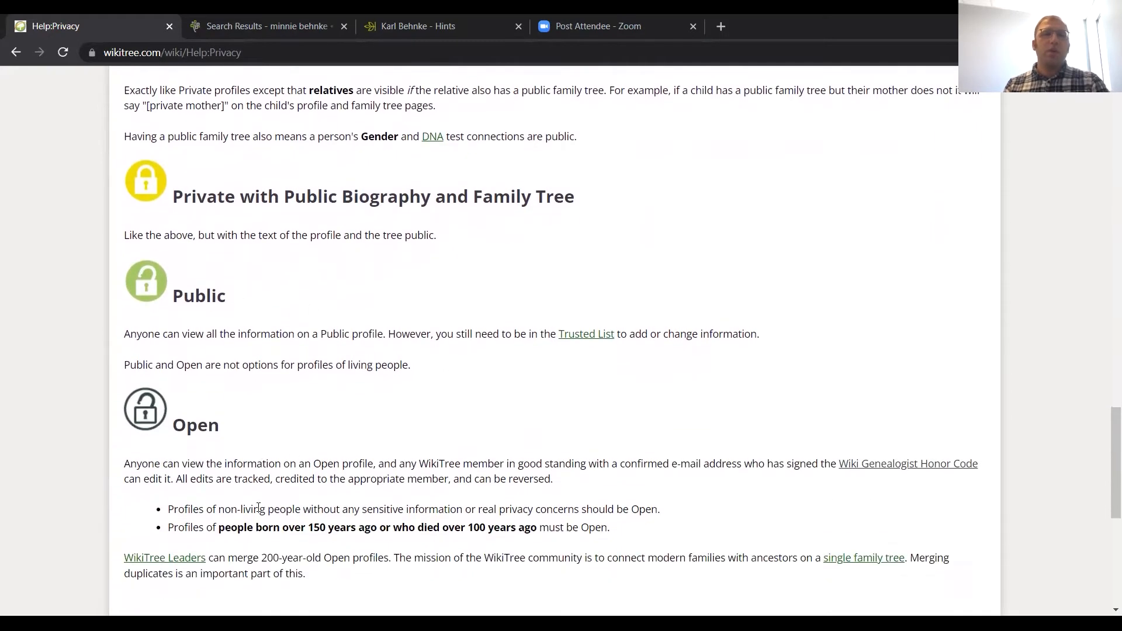
pyautogui.scroll(1, 258, 507)
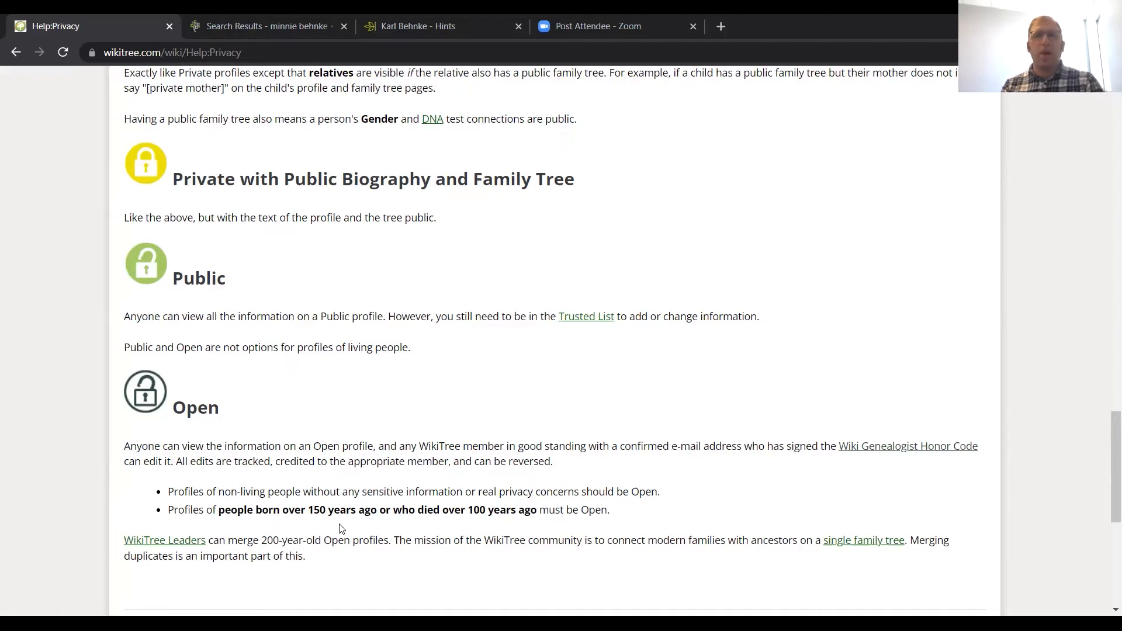
pyautogui.scroll(1, 377, 422)
pyautogui.scroll(2, 377, 426)
pyautogui.scroll(10, 377, 426)
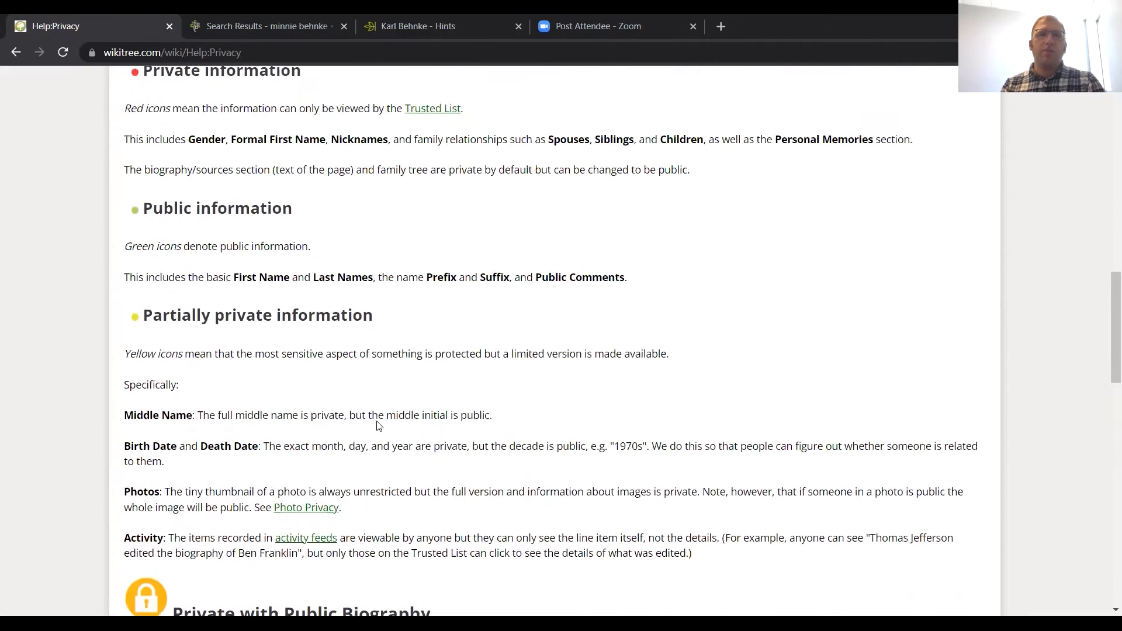
pyautogui.scroll(20, 377, 425)
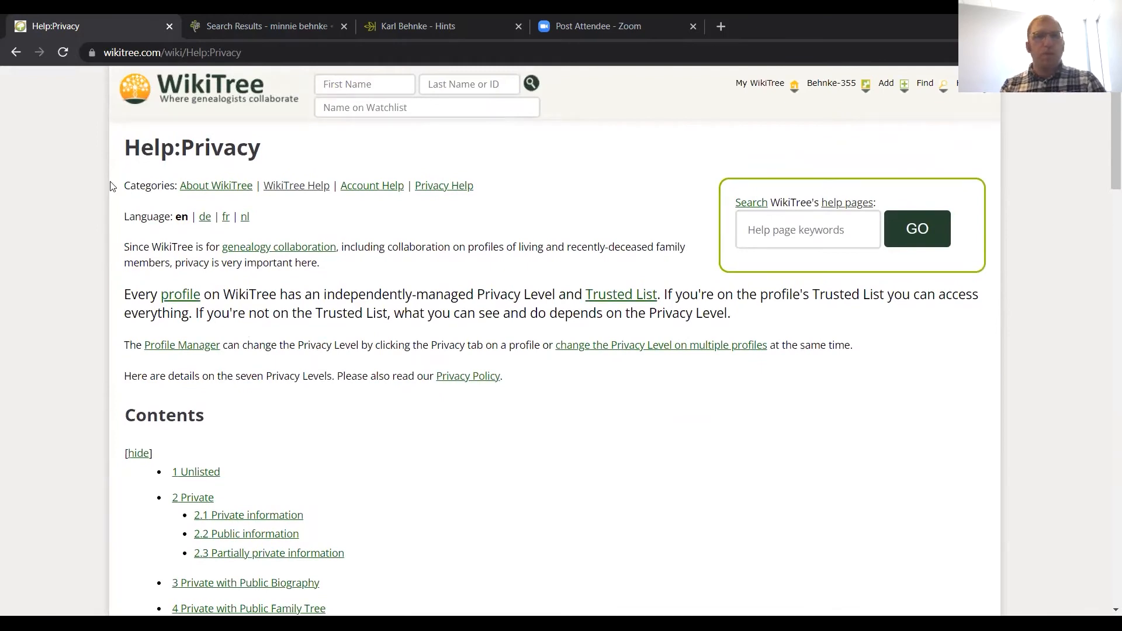
pyautogui.click(16, 52)
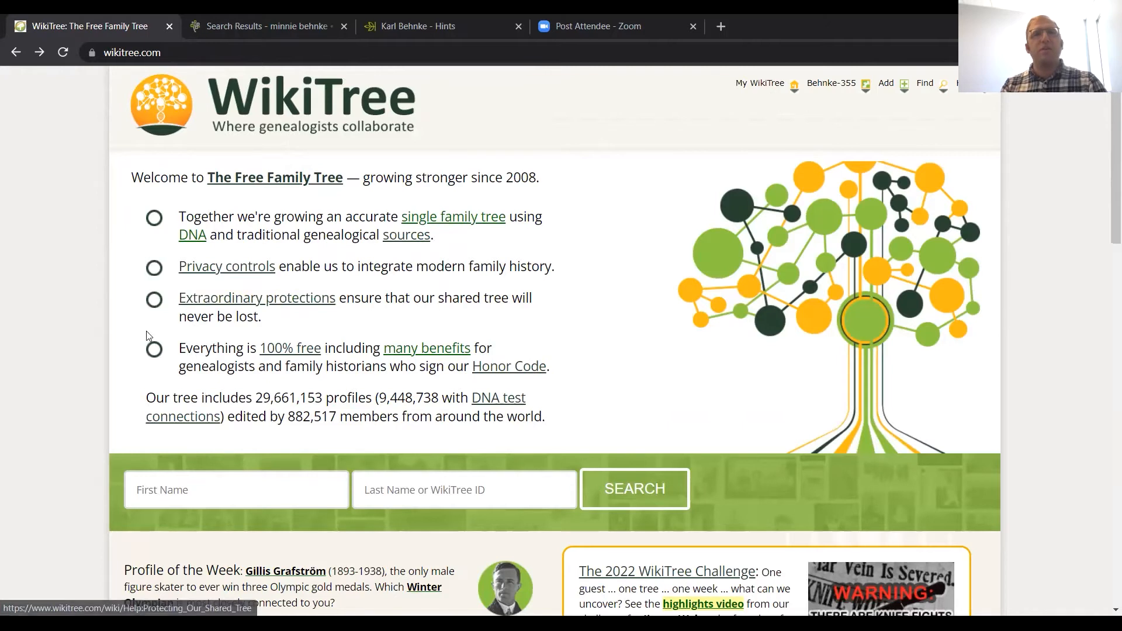
# Step: Open the Extraordinary protections help page, review its introduction and contents, and go back to the home page
pyautogui.click(198, 304)
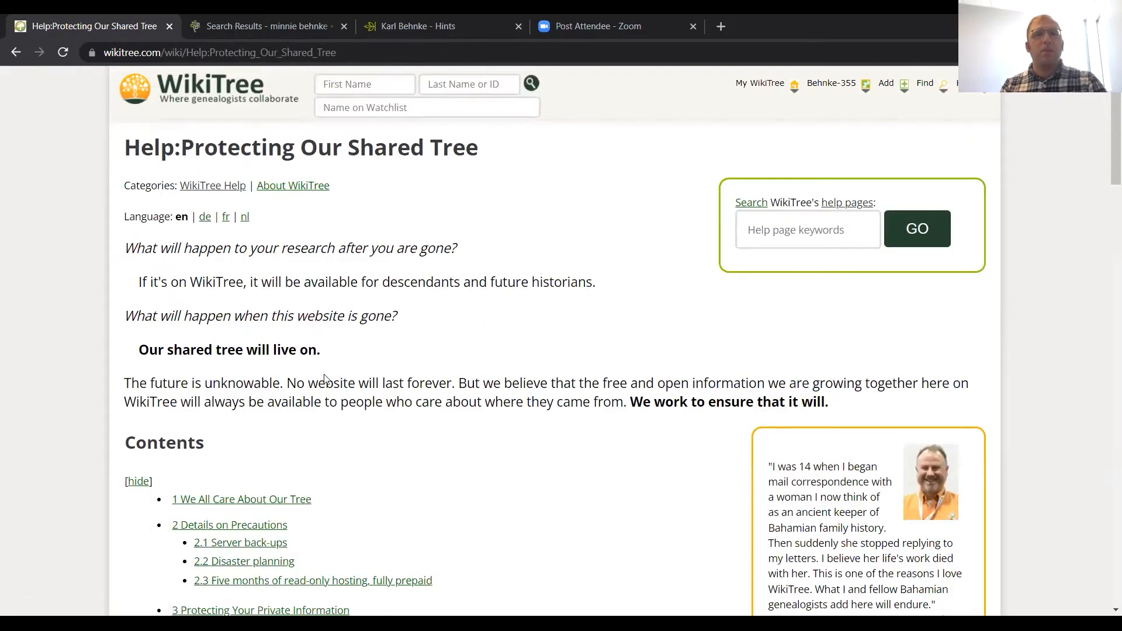
pyautogui.scroll(-1, 344, 401)
pyautogui.scroll(-2, 361, 433)
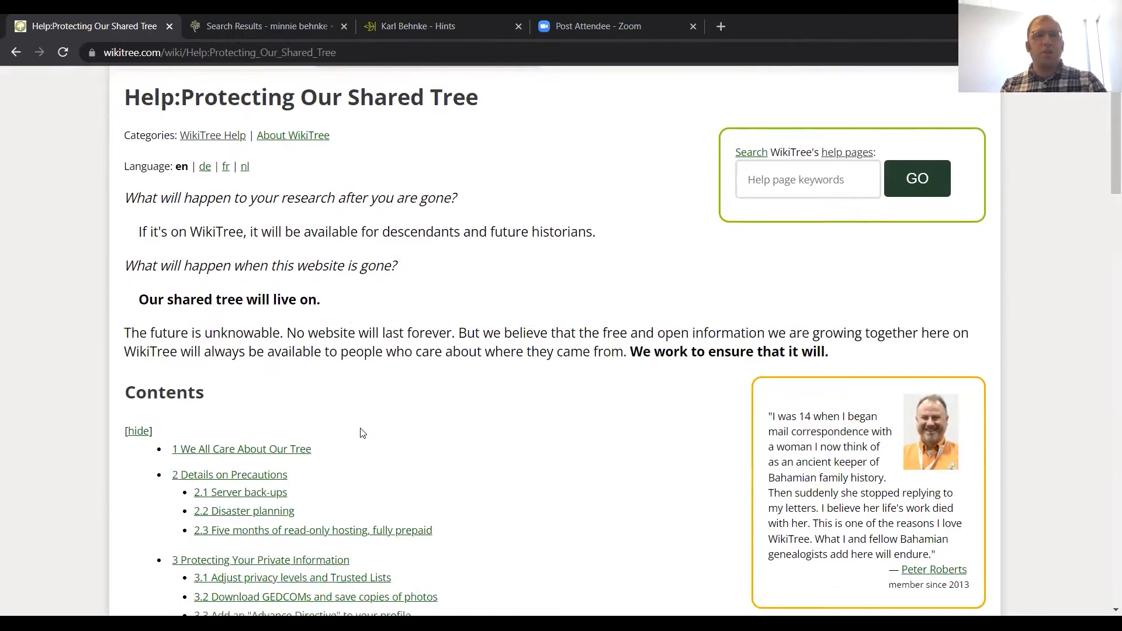
pyautogui.scroll(2, 361, 433)
pyautogui.scroll(-4, 360, 433)
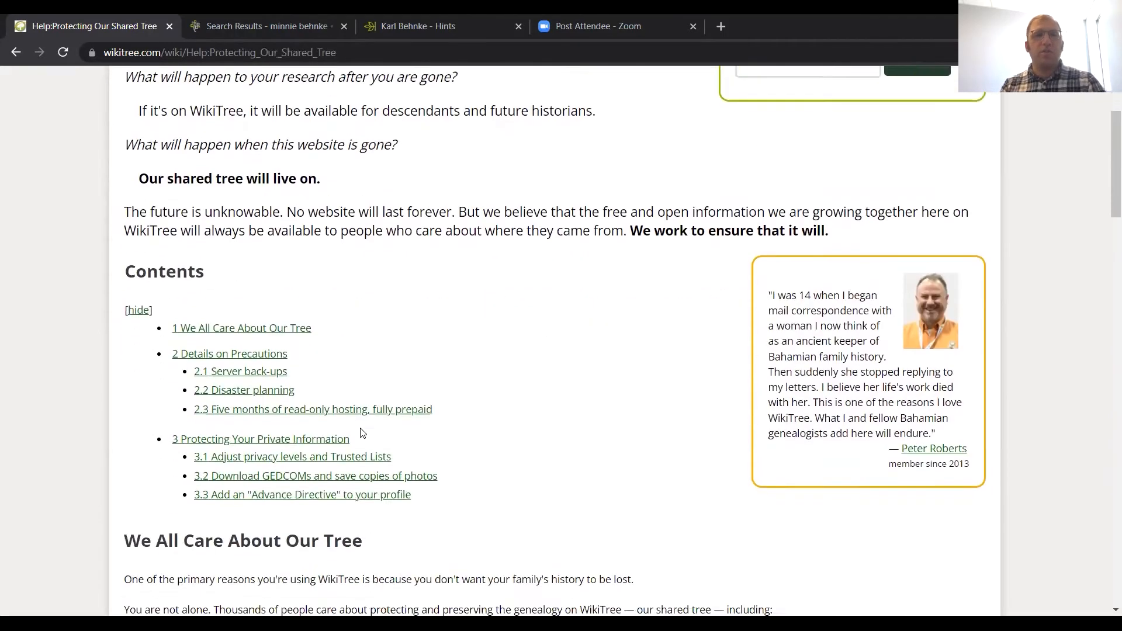
pyautogui.scroll(4, 398, 413)
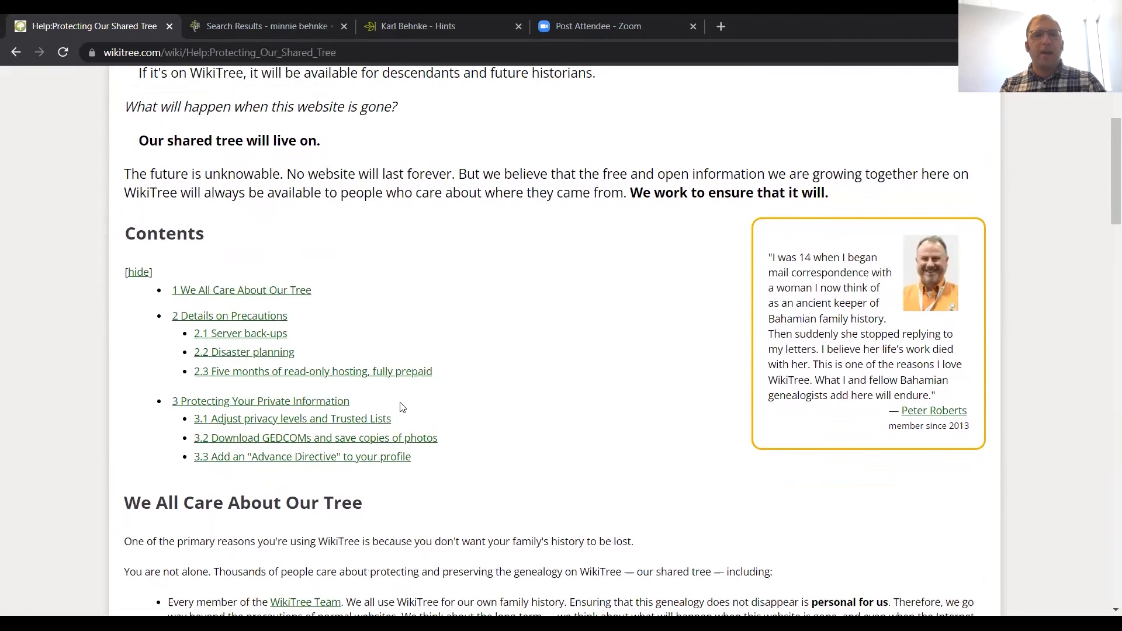
pyautogui.click(10, 55)
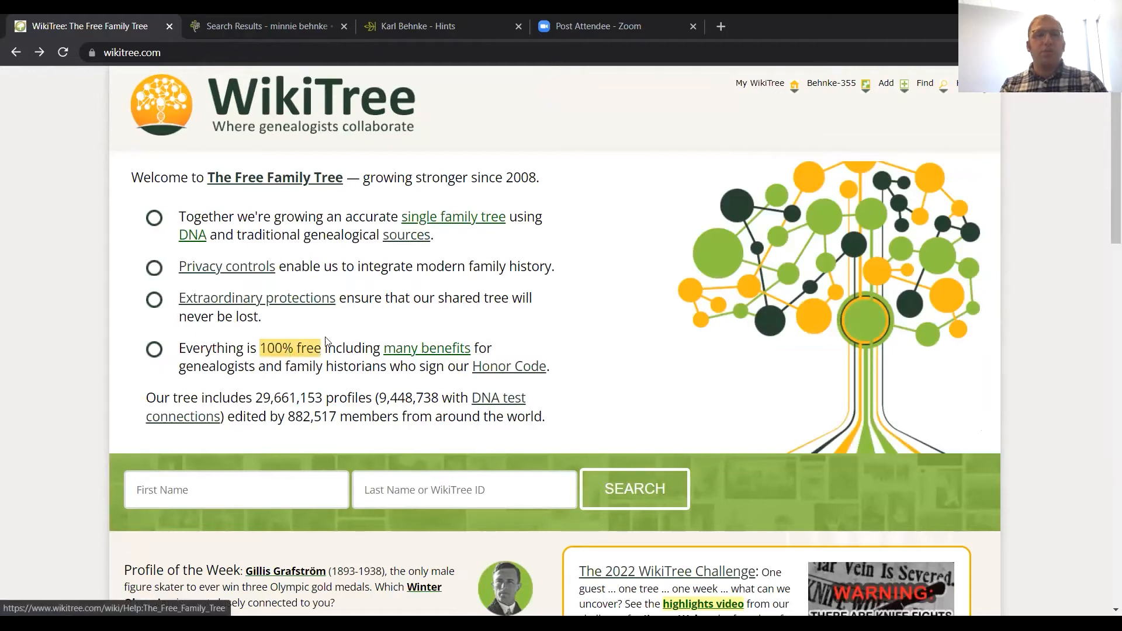
# Step: Open the Honor Code page, read its nine principles and the signers section, and return to the home page
pyautogui.click(504, 367)
pyautogui.scroll(-2, 504, 373)
pyautogui.scroll(-2, 504, 371)
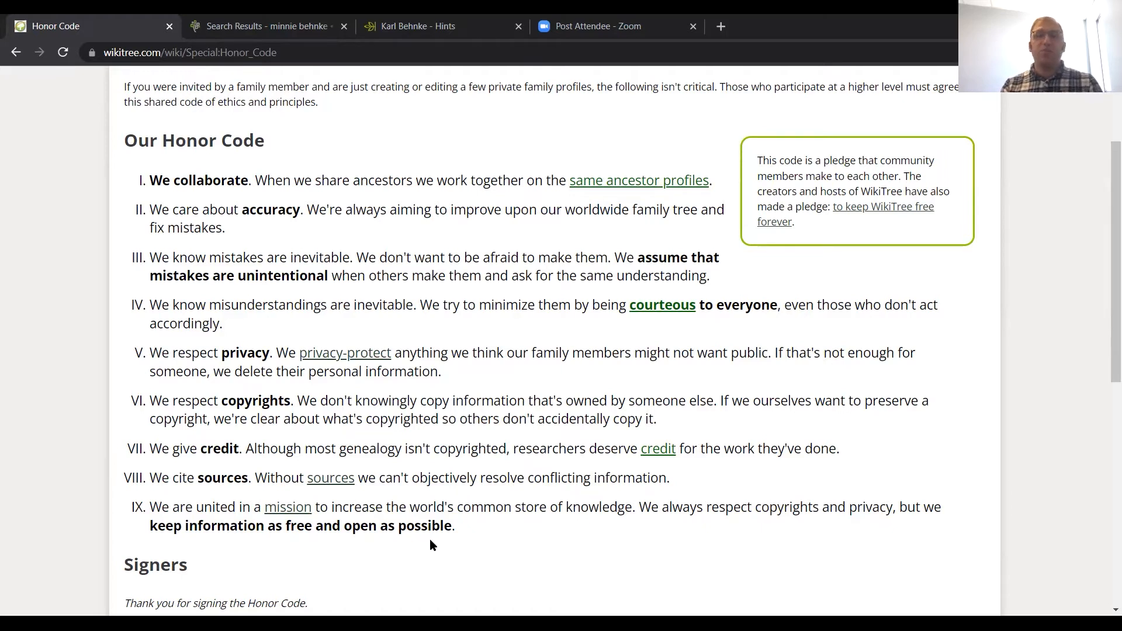
pyautogui.scroll(-5, 431, 540)
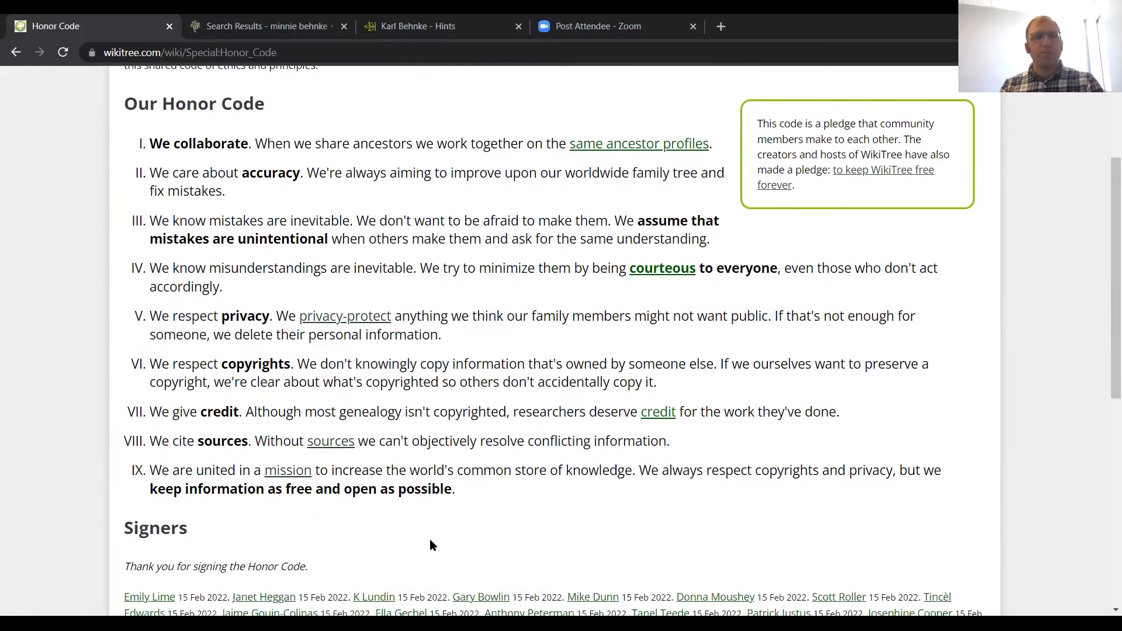
pyautogui.scroll(-3, 431, 546)
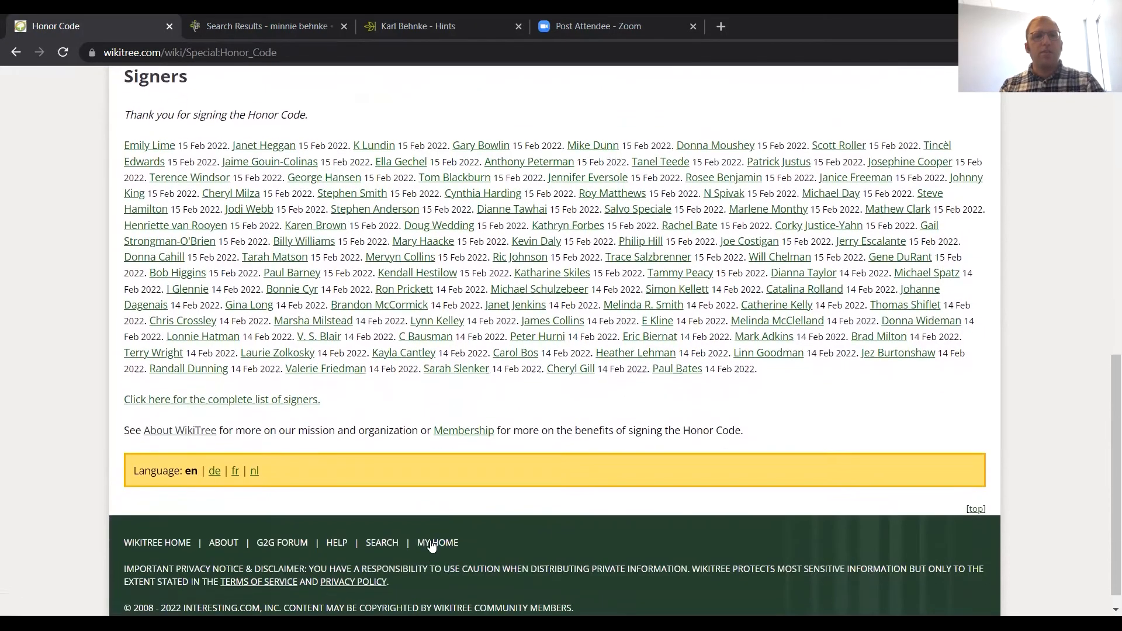
pyautogui.scroll(1, 430, 544)
pyautogui.scroll(5, 429, 544)
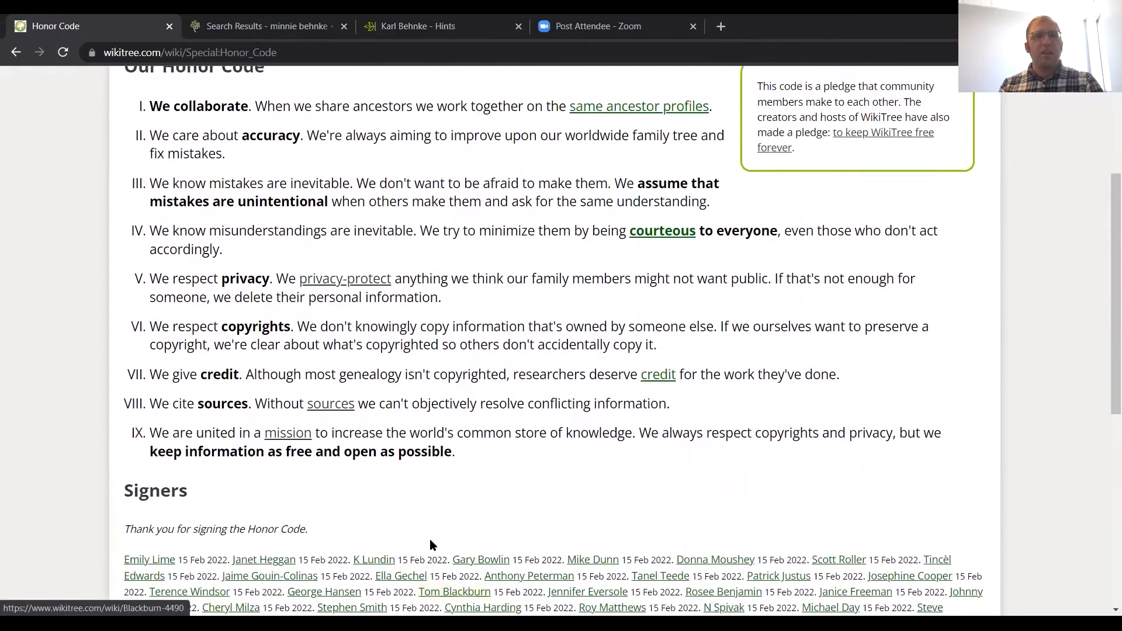
pyautogui.scroll(-4, 430, 543)
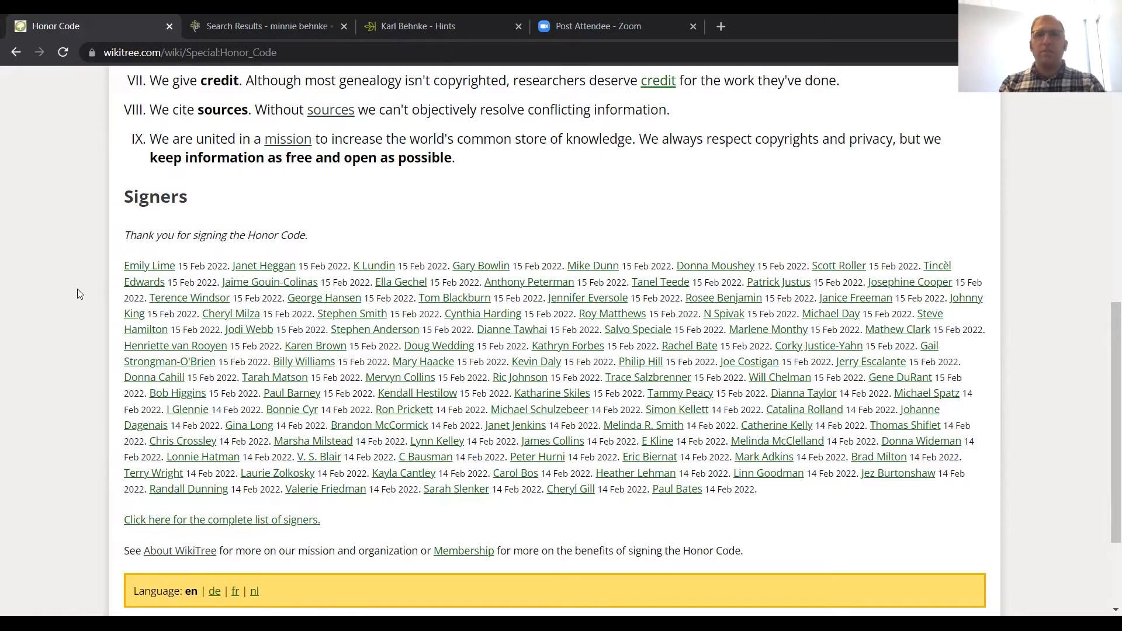
pyautogui.scroll(7, 77, 289)
pyautogui.scroll(2, 77, 288)
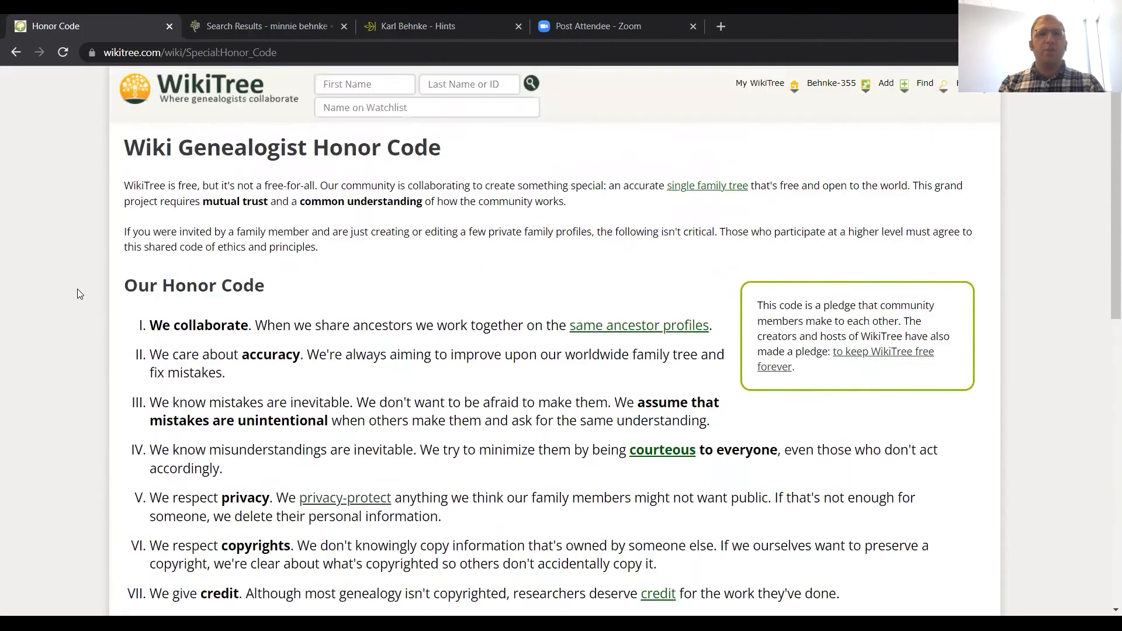
pyautogui.click(16, 52)
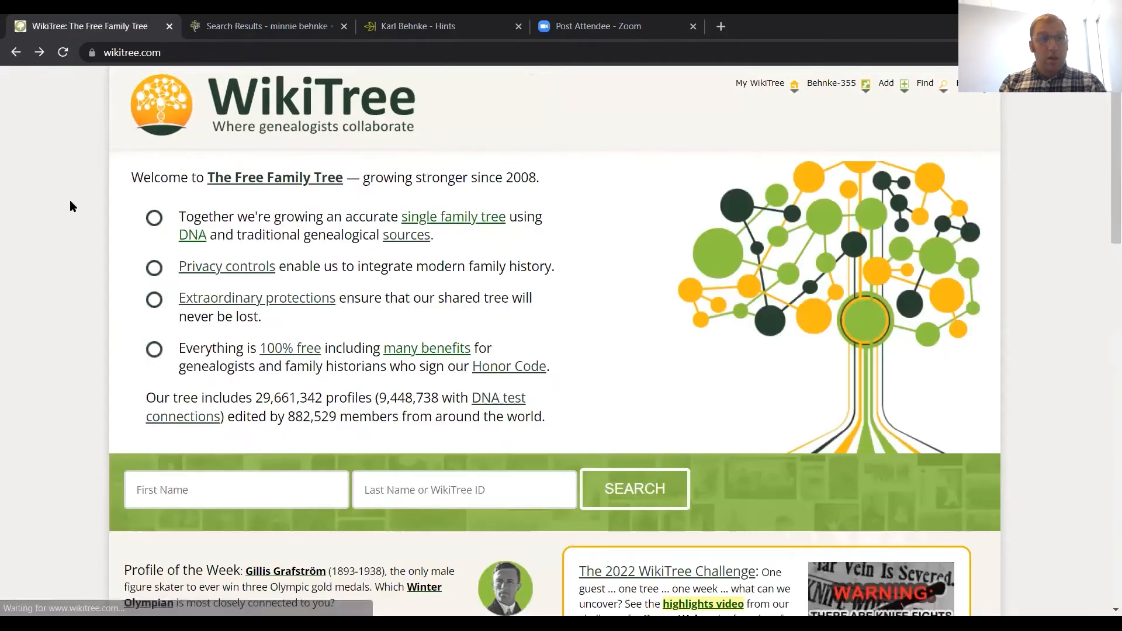
# Step: Browse the WikiTree home page, reading the Profile of the Week, WikiTree Challenge and Member of the Week sections
pyautogui.scroll(-2, 86, 285)
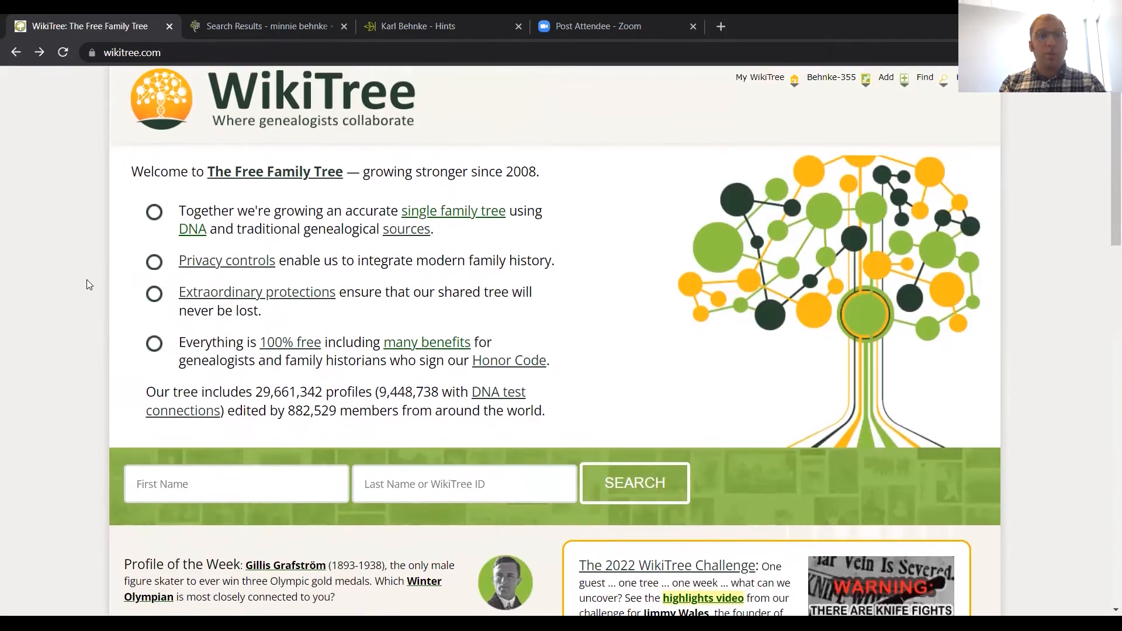
pyautogui.scroll(-5, 86, 285)
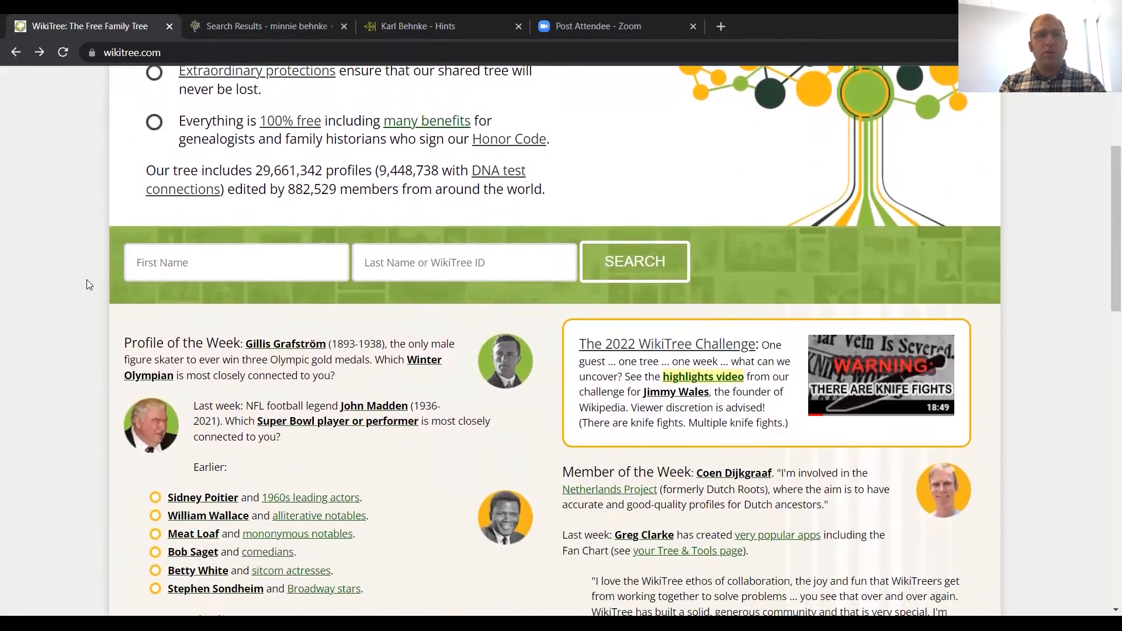
pyautogui.scroll(-2, 87, 280)
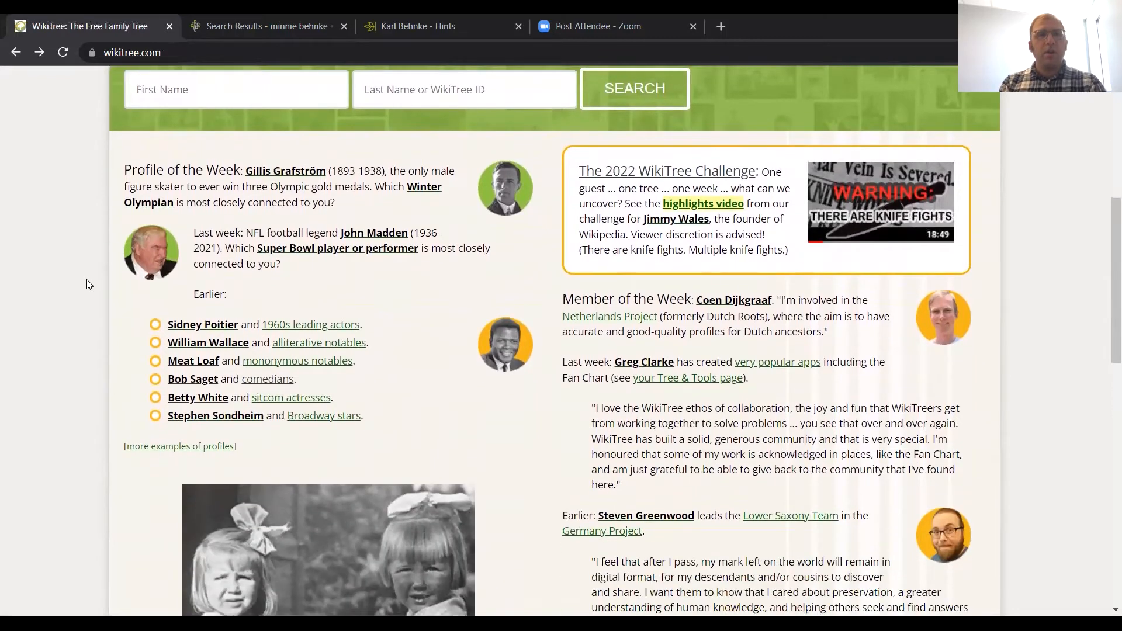
pyautogui.scroll(-1, 86, 285)
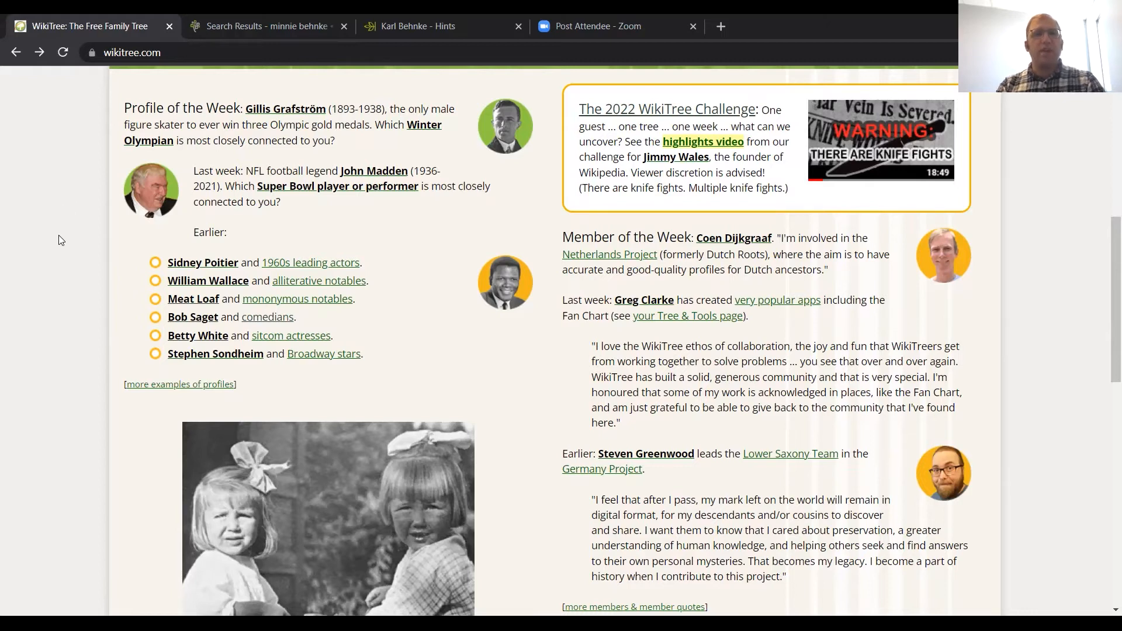
pyautogui.scroll(-1, 58, 235)
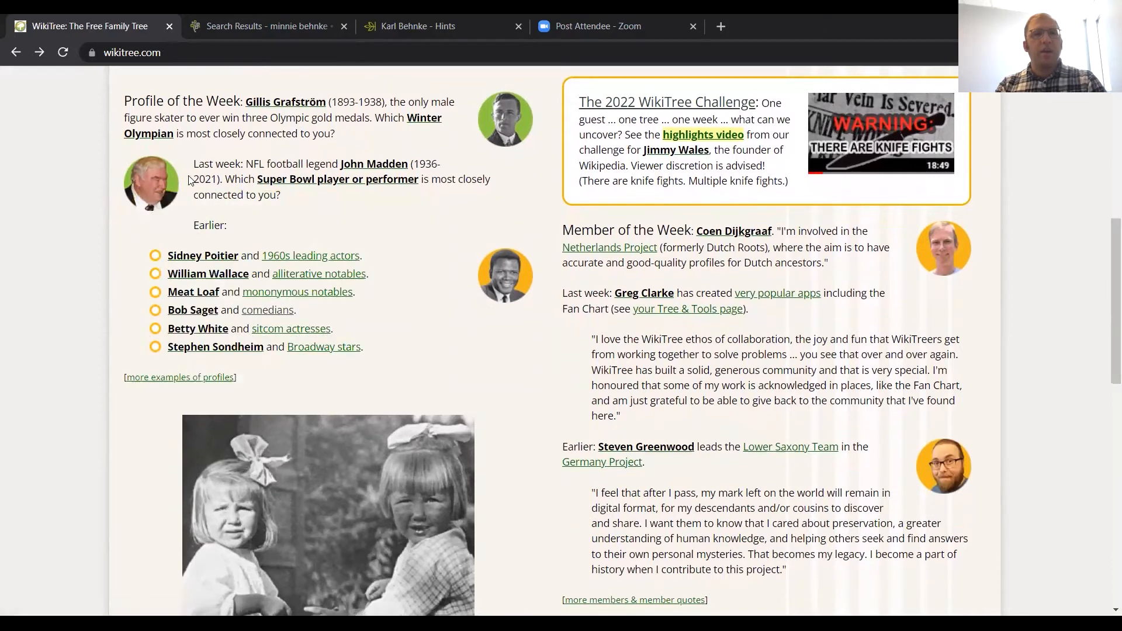
pyautogui.scroll(-1, 96, 261)
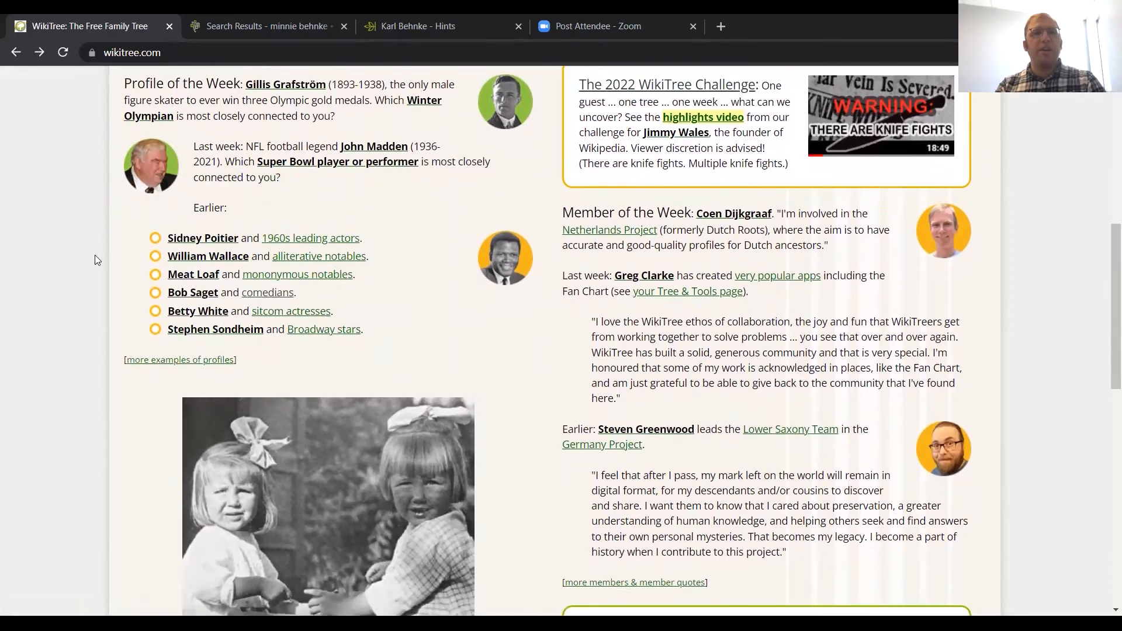
pyautogui.scroll(-1, 95, 257)
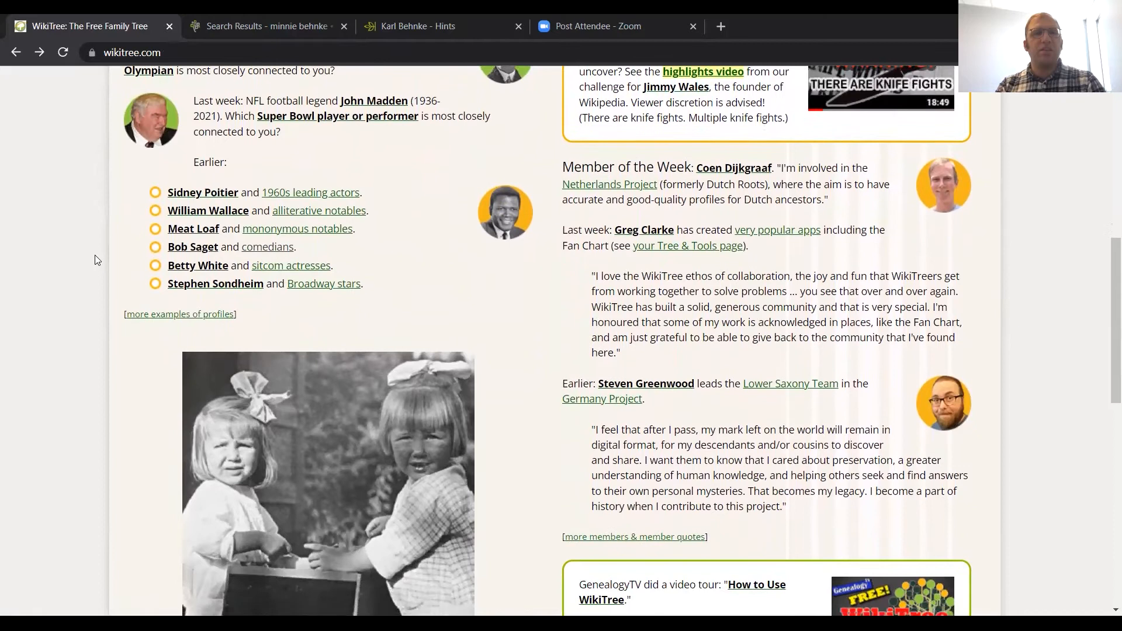
pyautogui.scroll(-2, 95, 259)
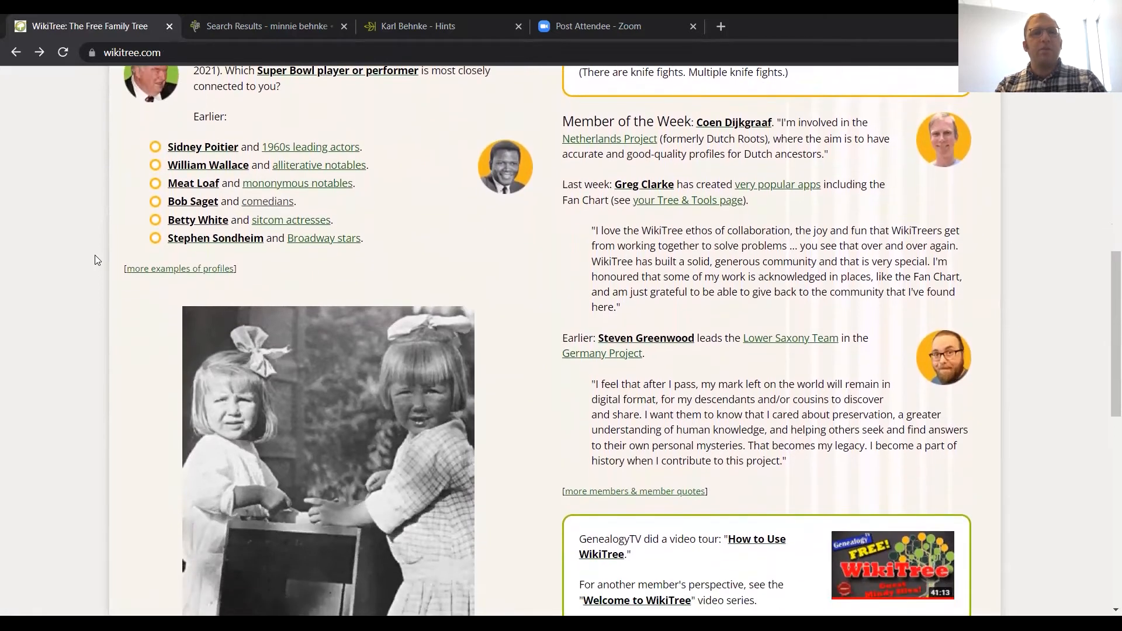
pyautogui.scroll(2, 95, 256)
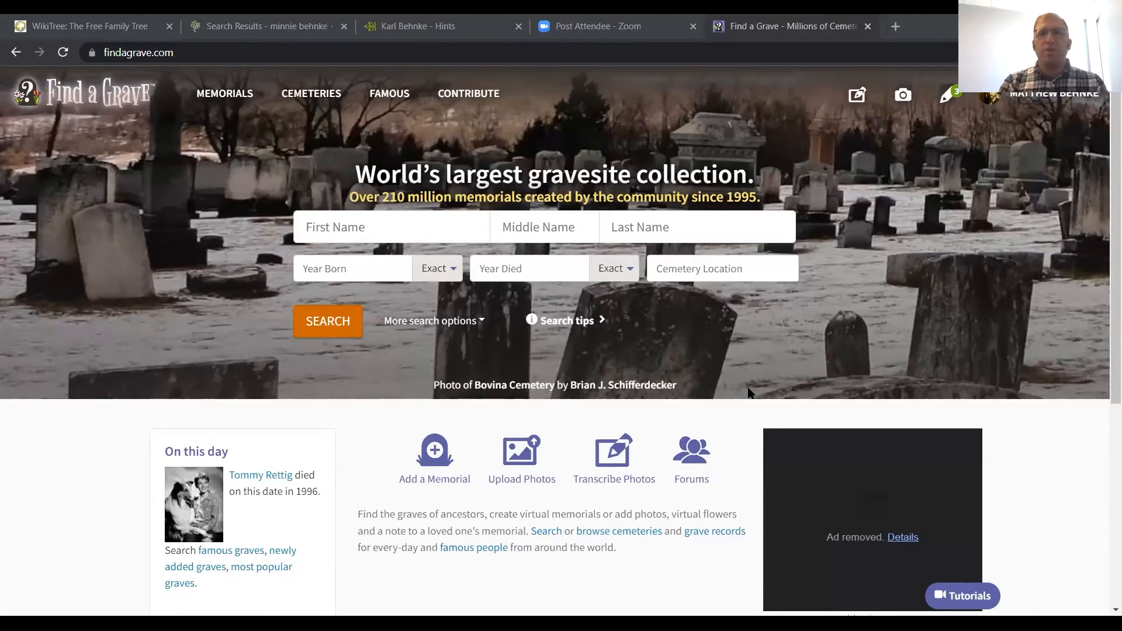
# Step: On Find a Grave, view the memorial name search and the cemetery search page, and open the Famous Grave Search
pyautogui.click(410, 221)
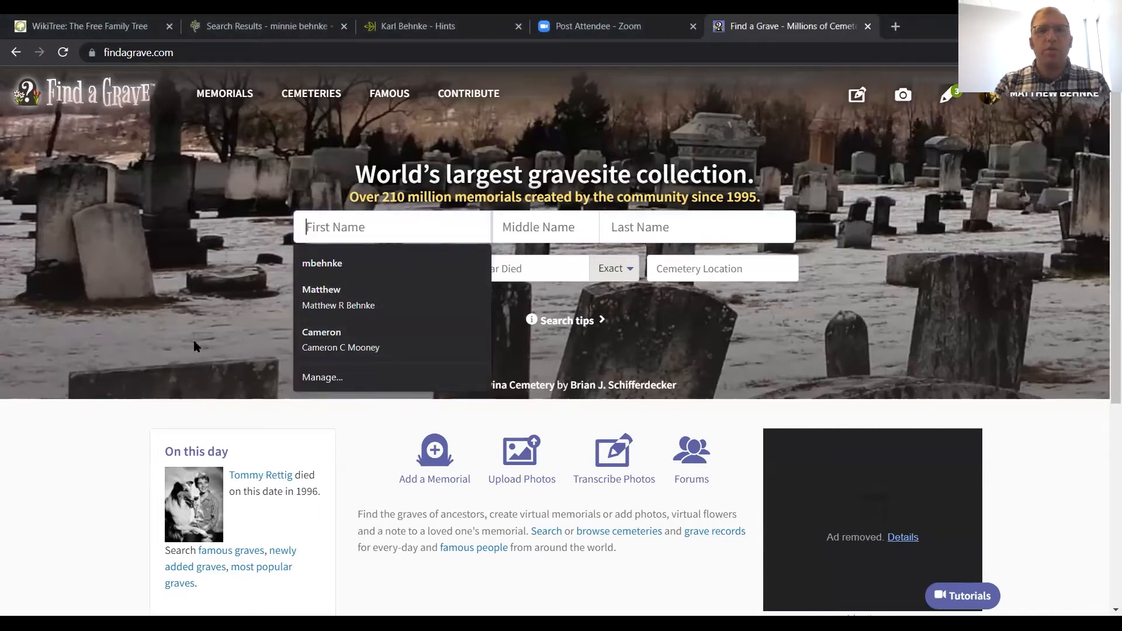
pyautogui.click(285, 94)
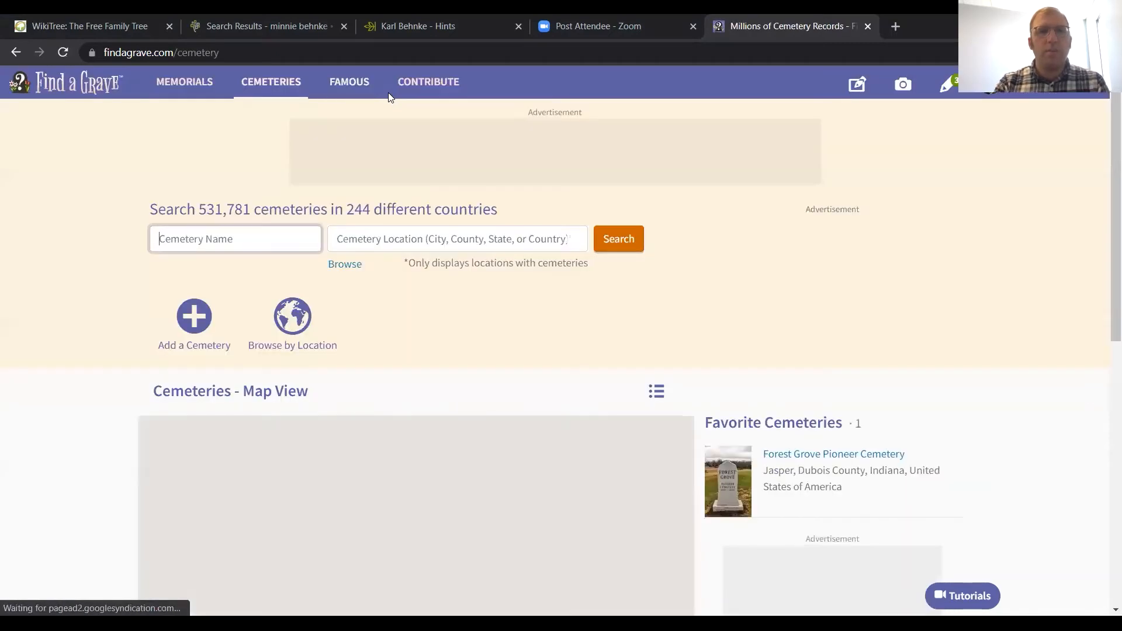
pyautogui.click(388, 93)
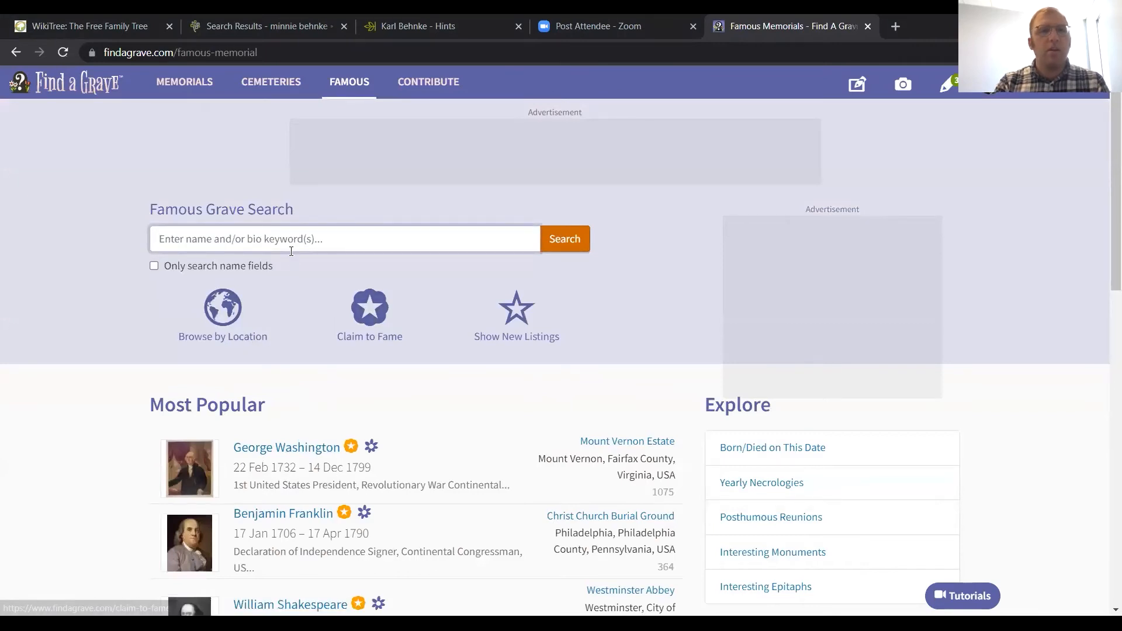
# Step: Search the famous graves for Betty White and open her memorial page
pyautogui.write('Betty White')
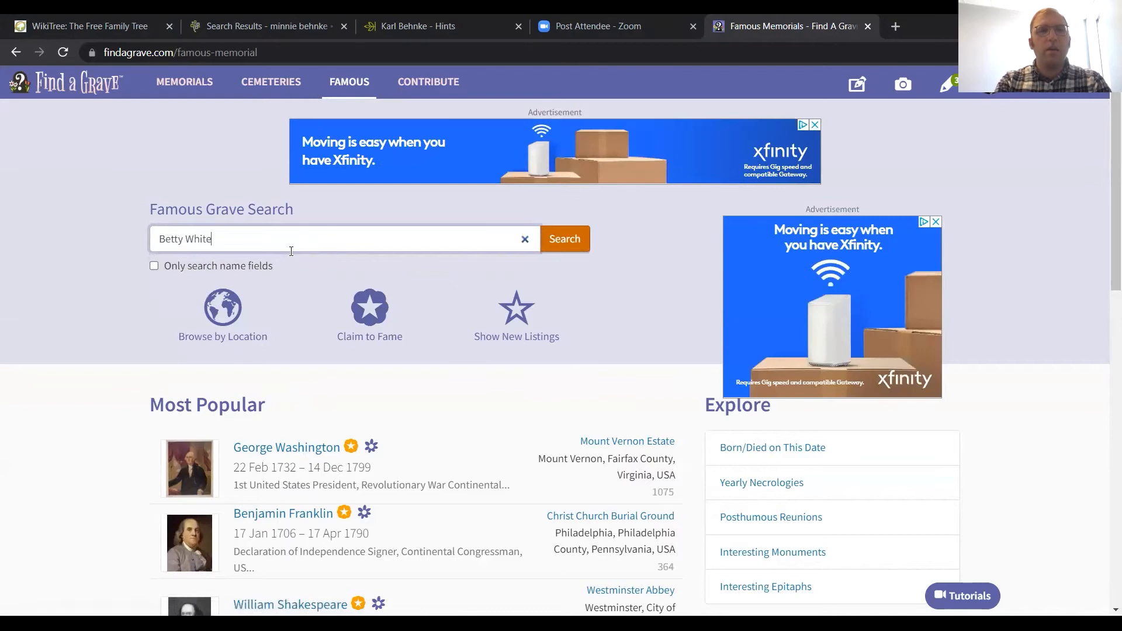
pyautogui.press('Return')
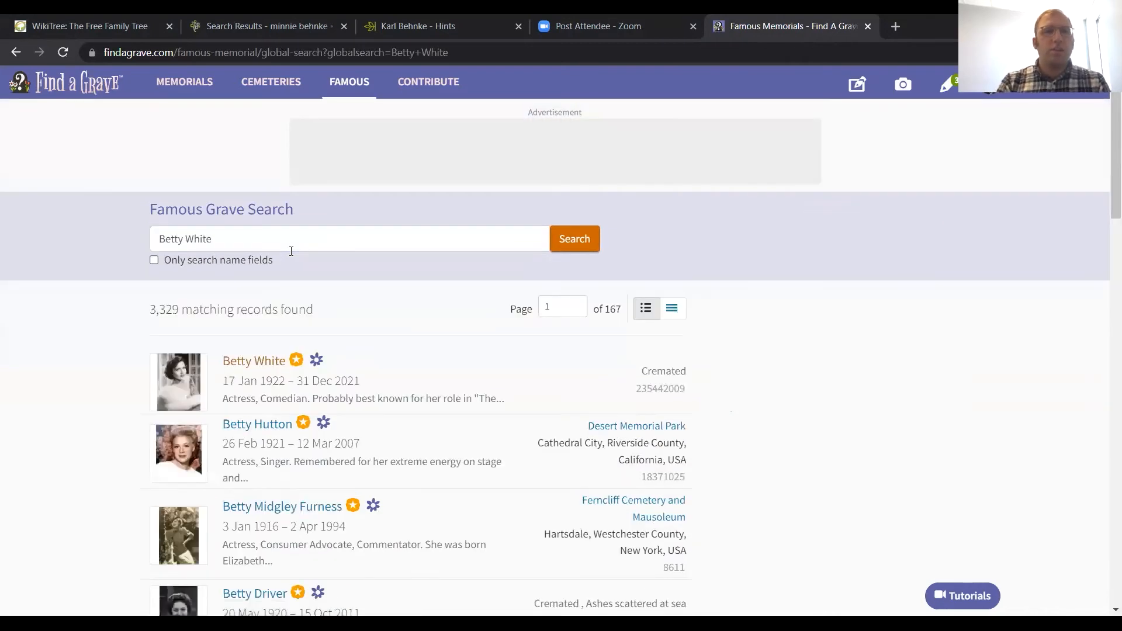
pyautogui.click(243, 359)
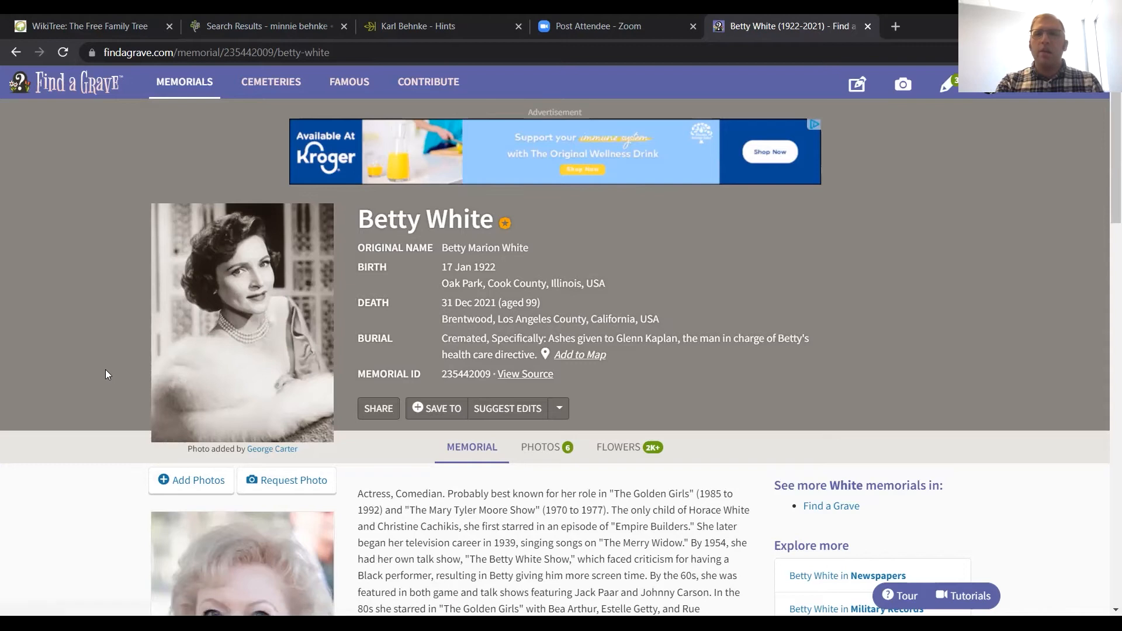
# Step: Read the birth, death and burial details and the biography on Betty White's memorial
pyautogui.scroll(-1, 107, 375)
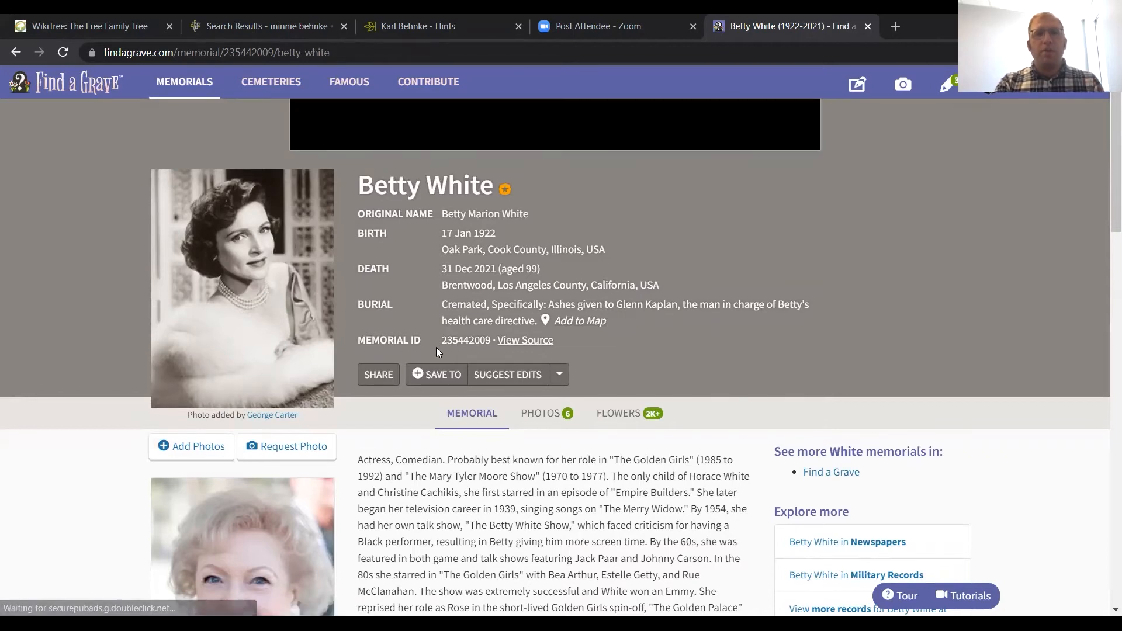
pyautogui.scroll(-1, 436, 347)
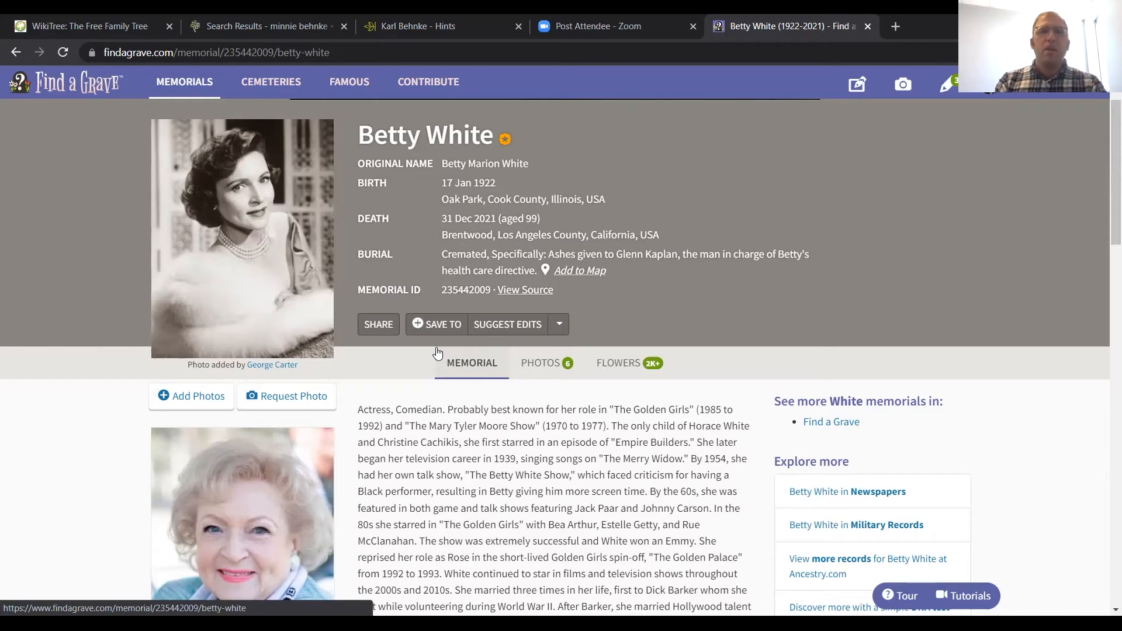
pyautogui.scroll(-1, 439, 367)
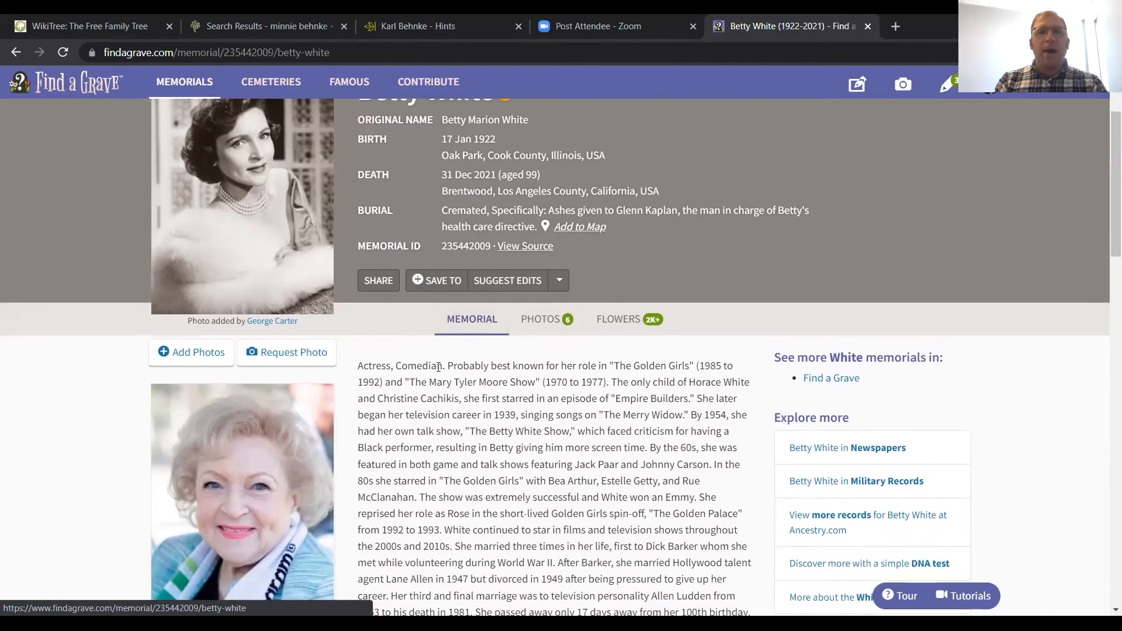
pyautogui.scroll(-3, 439, 367)
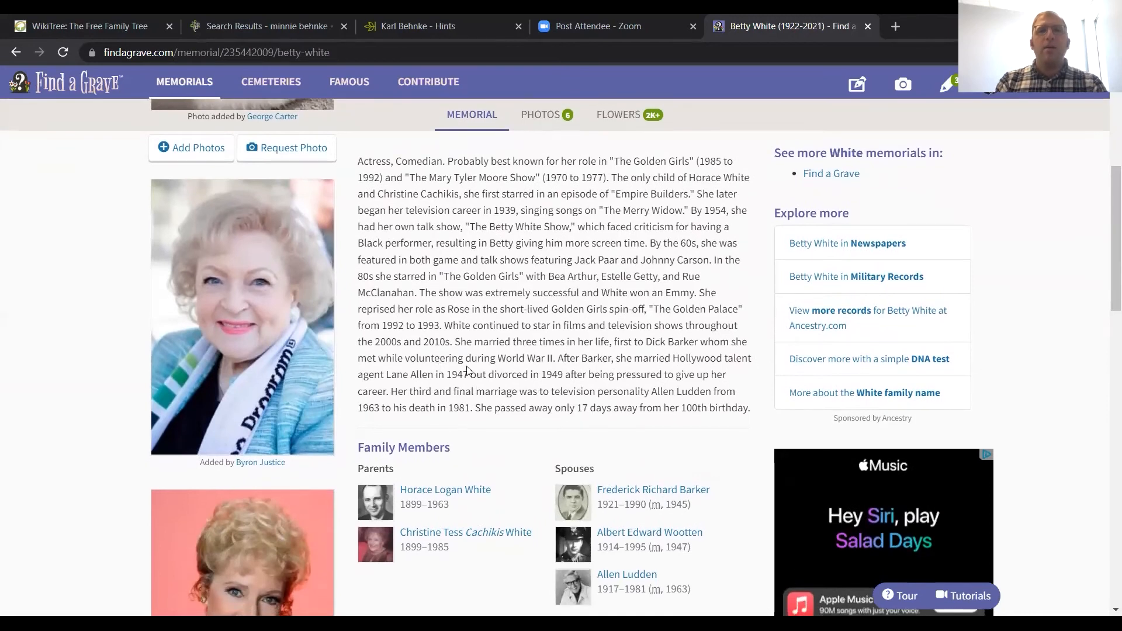
pyautogui.scroll(-1, 506, 342)
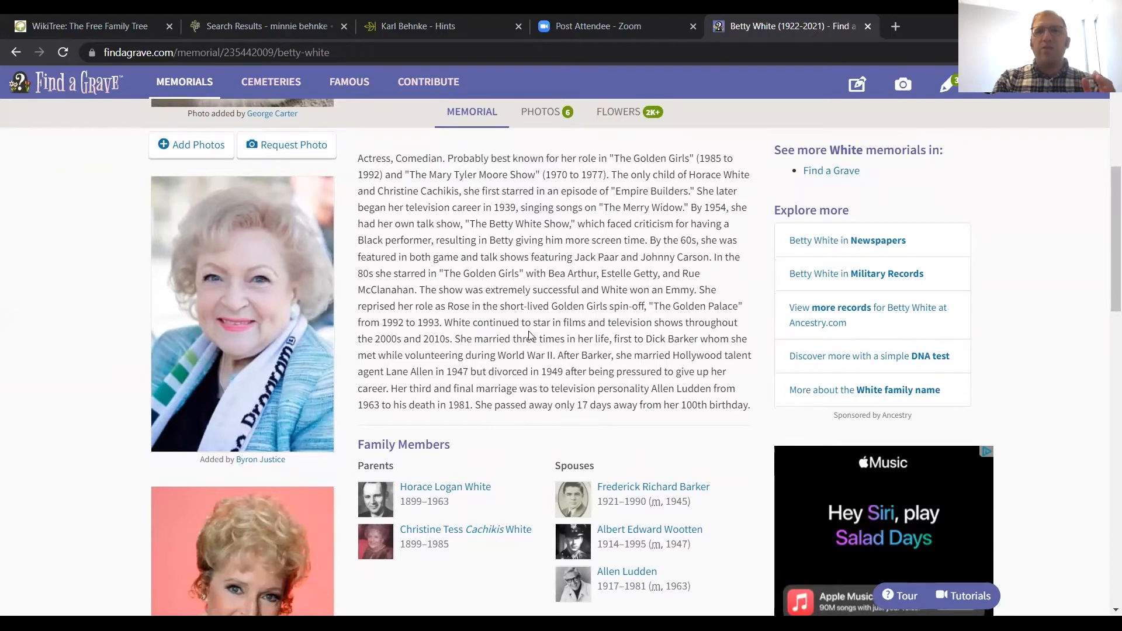
pyautogui.scroll(2, 532, 335)
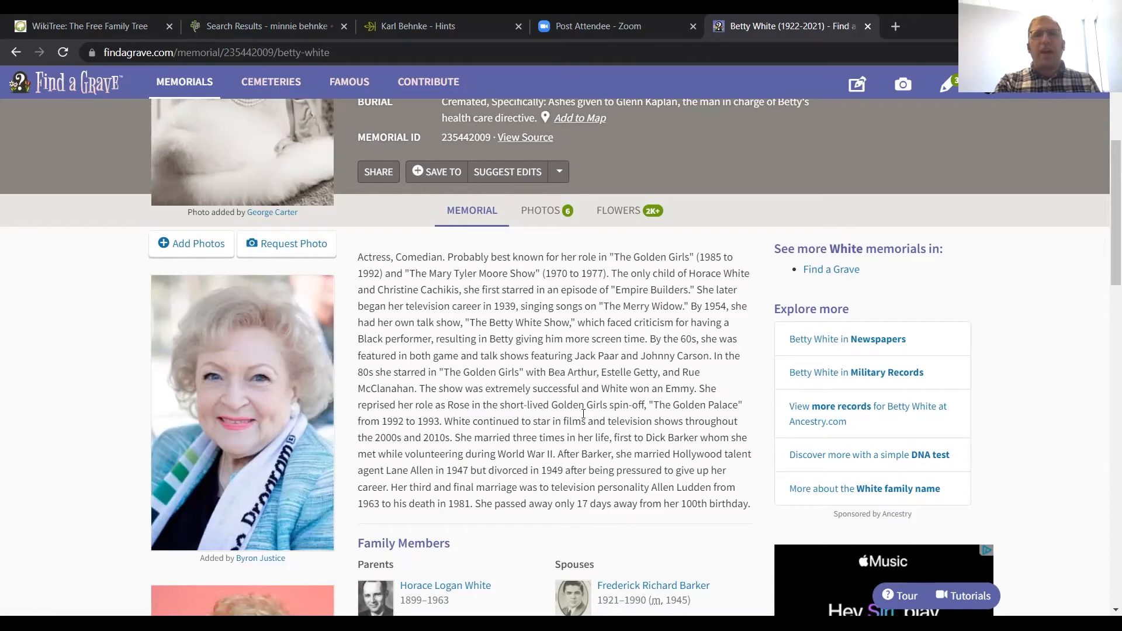
# Step: Examine the memorial's Family Members section with parents and spouses, and its Flowers section, and return to the memorial's heading details
pyautogui.scroll(-4, 583, 414)
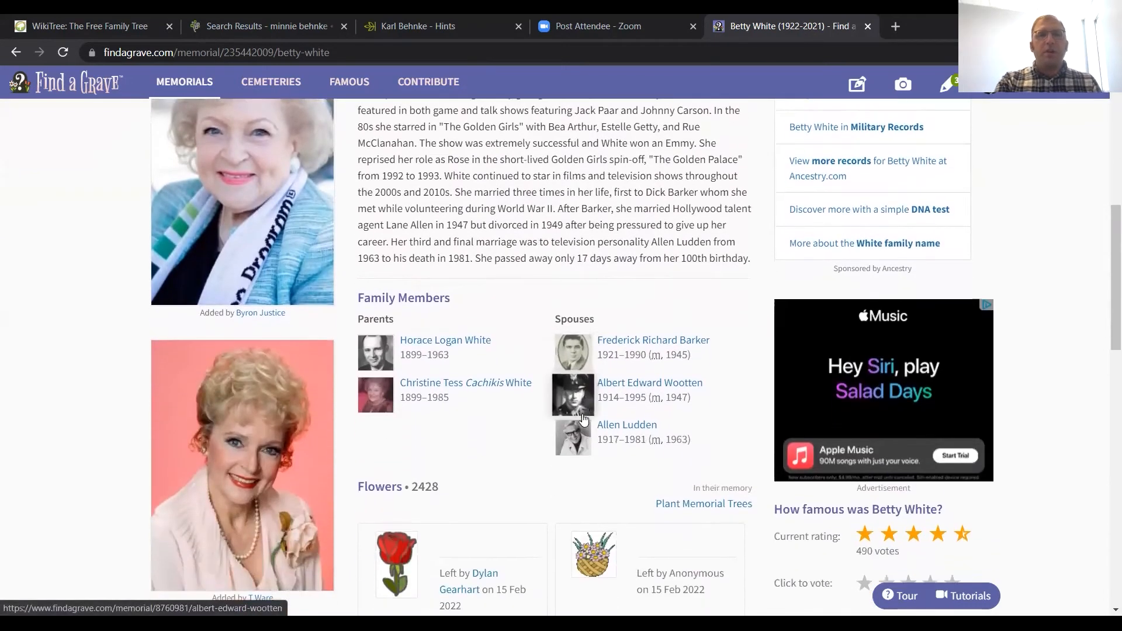
pyautogui.scroll(-2, 583, 419)
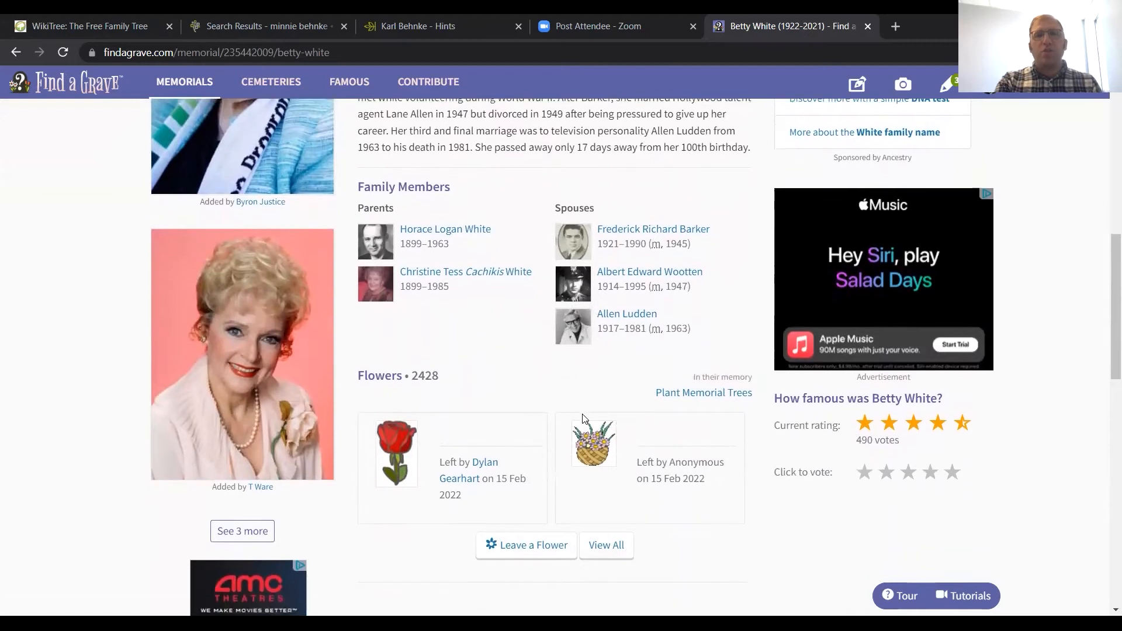
pyautogui.scroll(3, 583, 419)
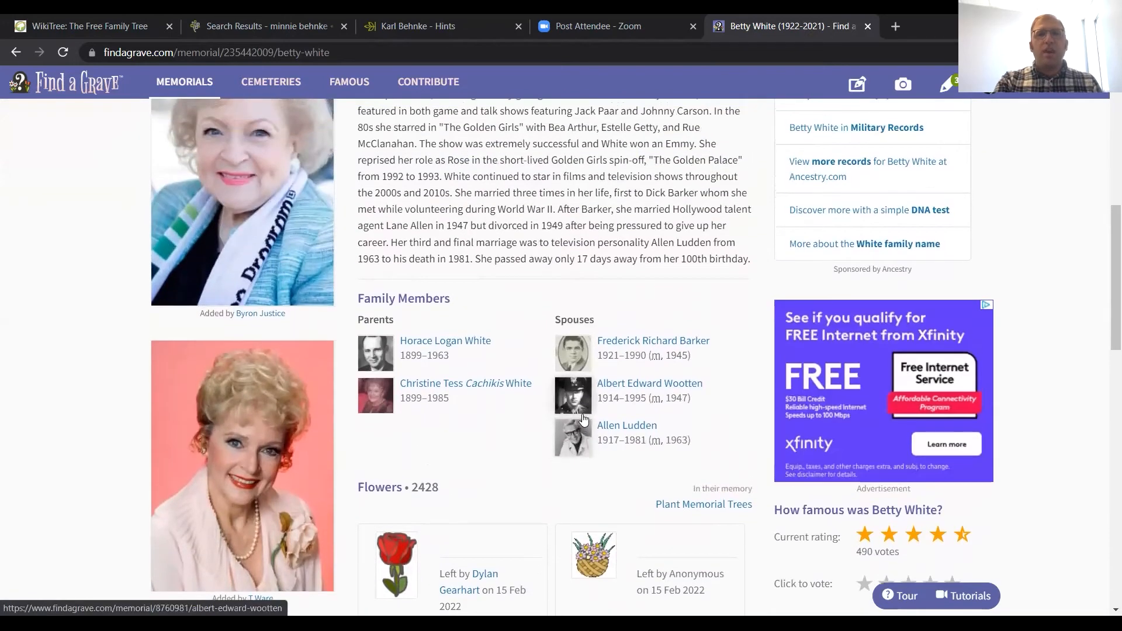
pyautogui.scroll(3, 584, 418)
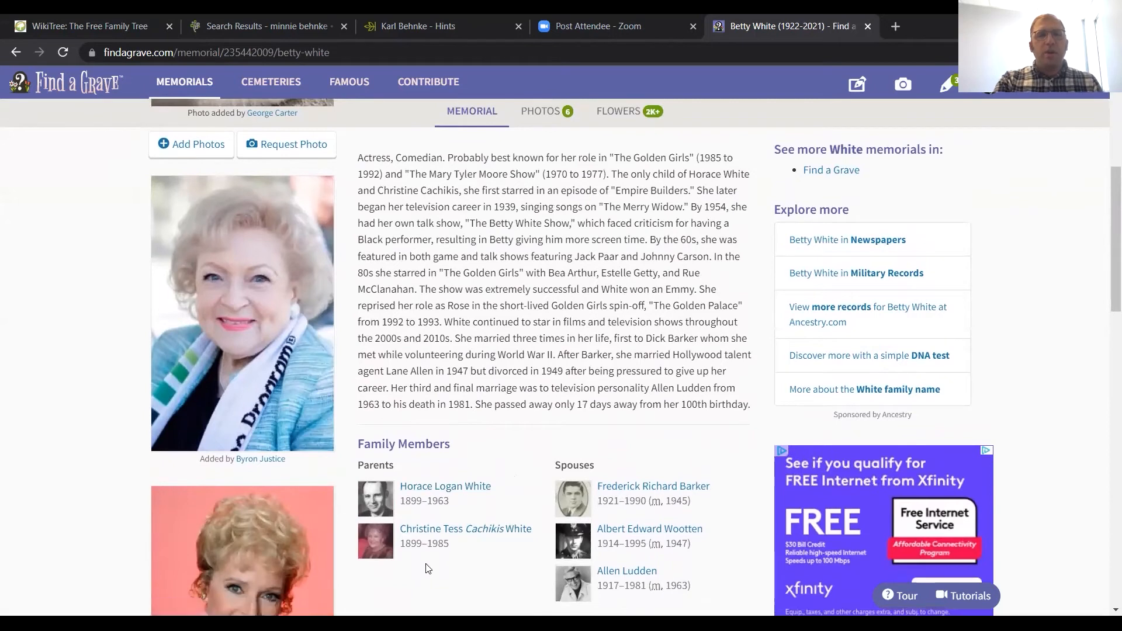
pyautogui.scroll(-2, 428, 569)
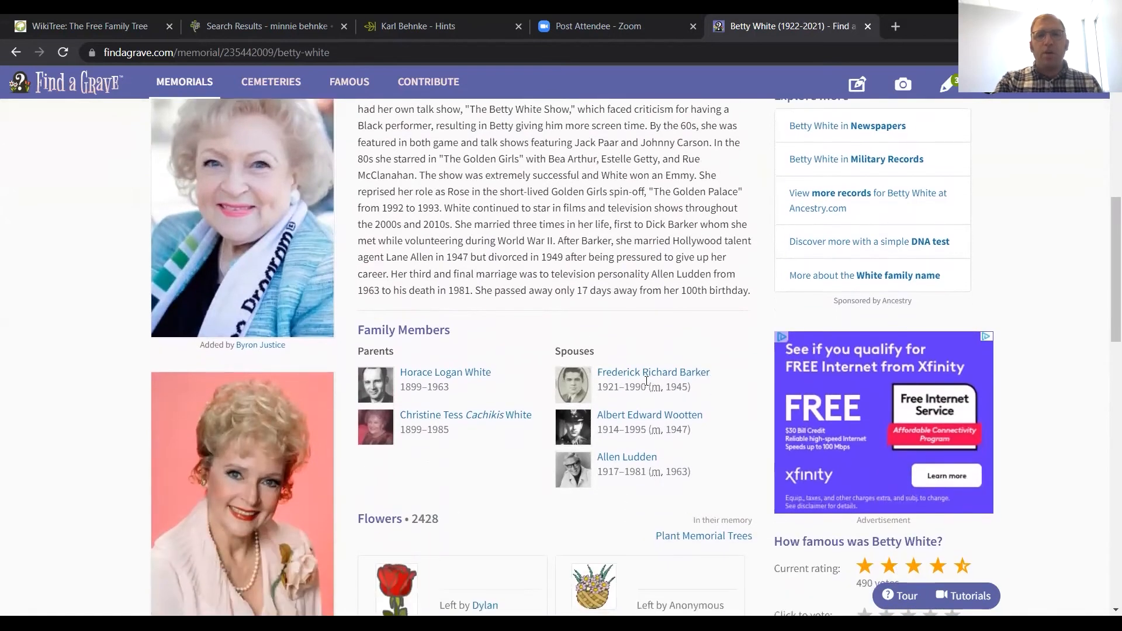
pyautogui.scroll(2, 519, 493)
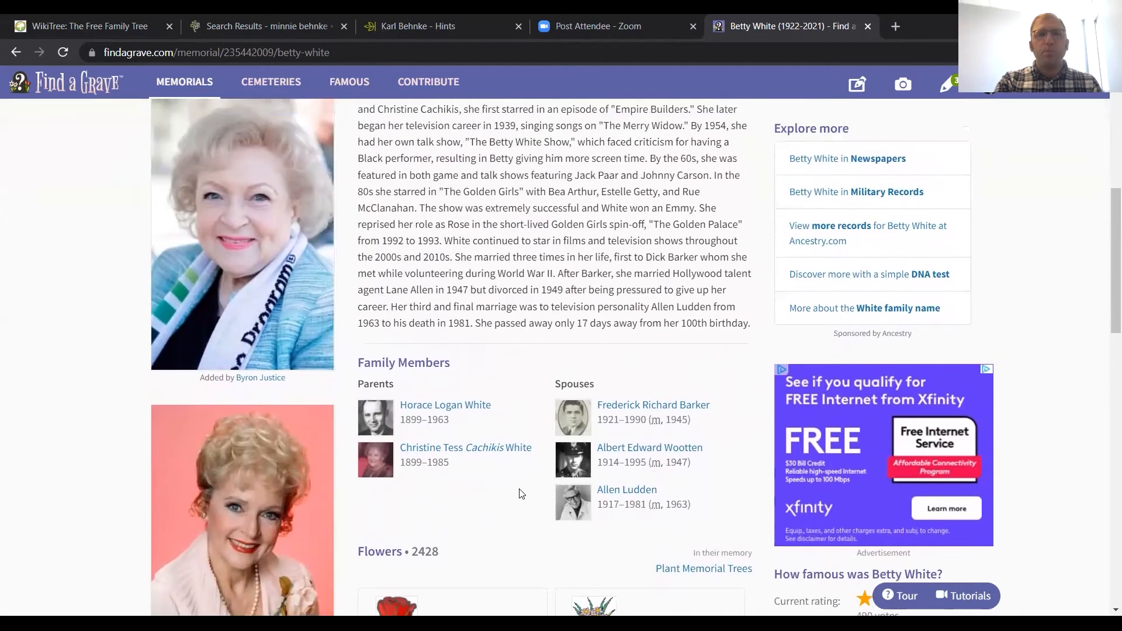
pyautogui.scroll(-3, 520, 494)
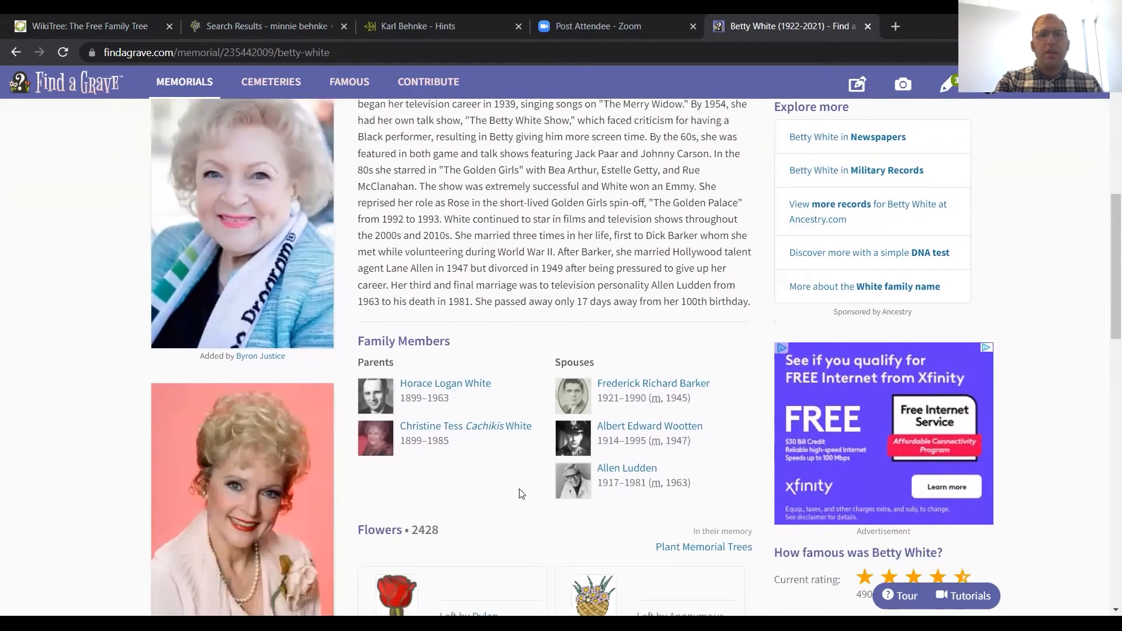
pyautogui.scroll(2, 520, 494)
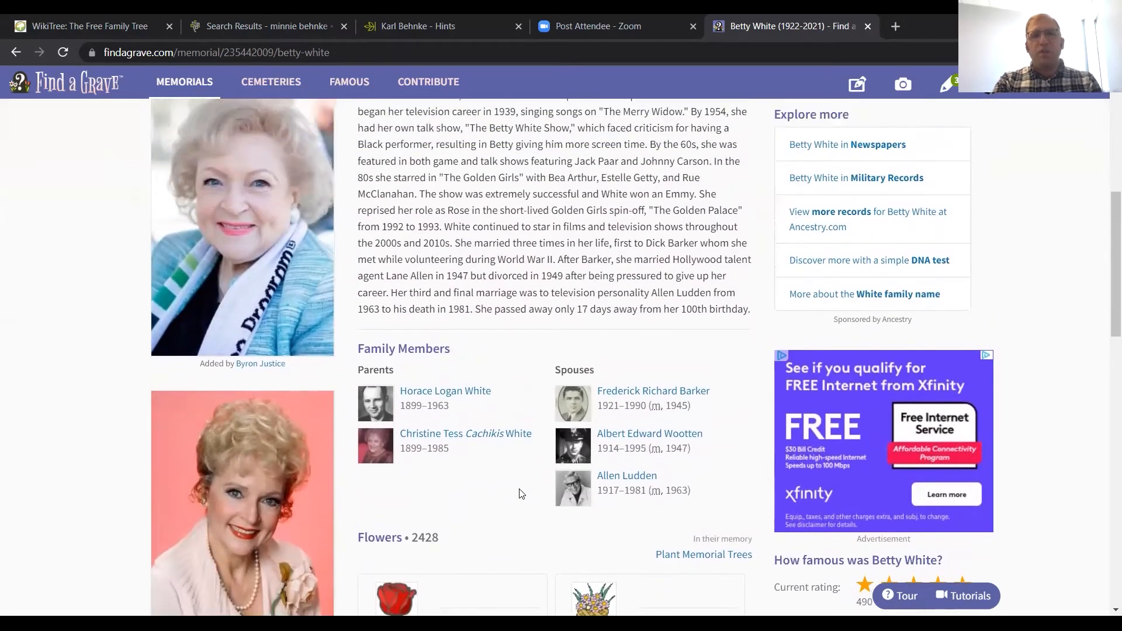
pyautogui.scroll(4, 520, 494)
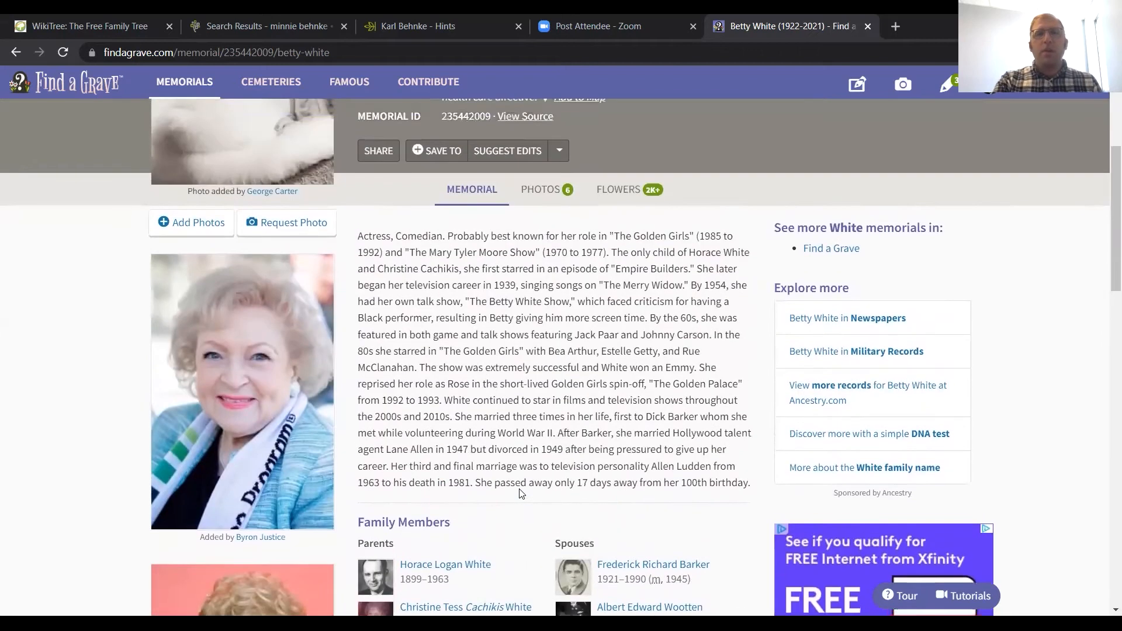
pyautogui.scroll(3, 520, 494)
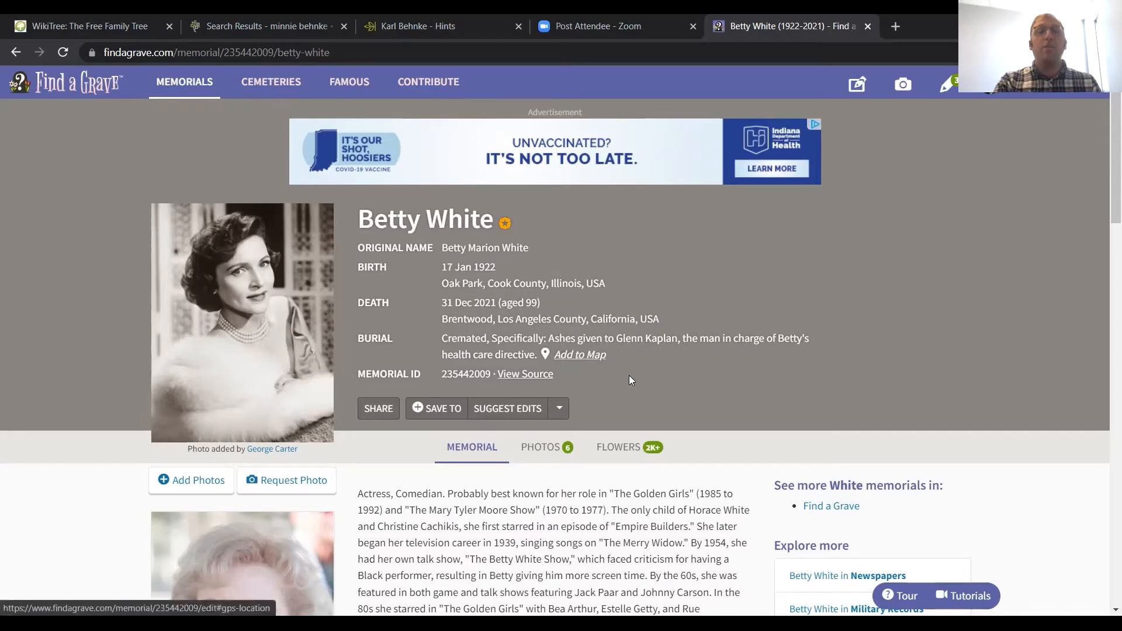
# Step: Review Betty White's memorial again from the heading details through the biography to the linked family members
pyautogui.scroll(-2, 652, 377)
pyautogui.scroll(-2, 652, 377)
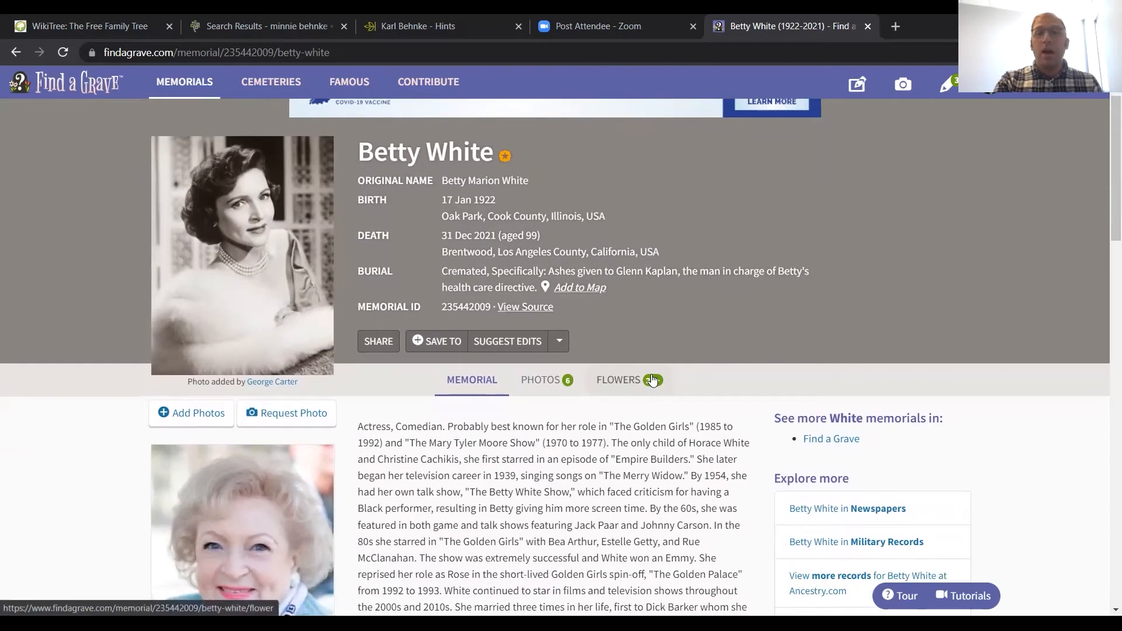
pyautogui.scroll(-1, 652, 377)
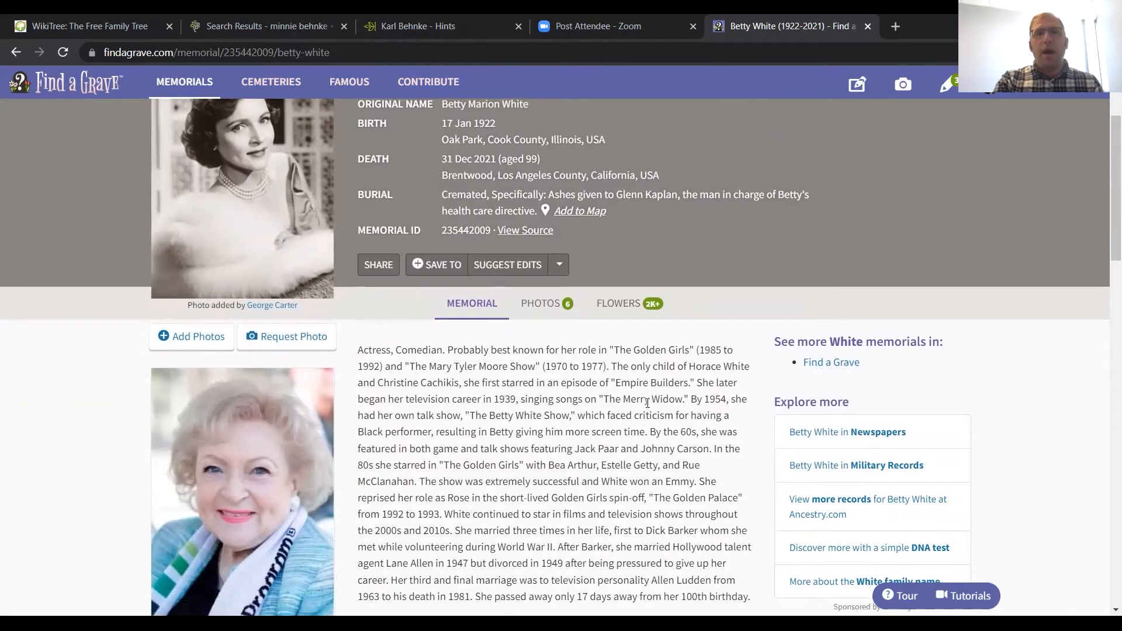
pyautogui.scroll(-2, 647, 403)
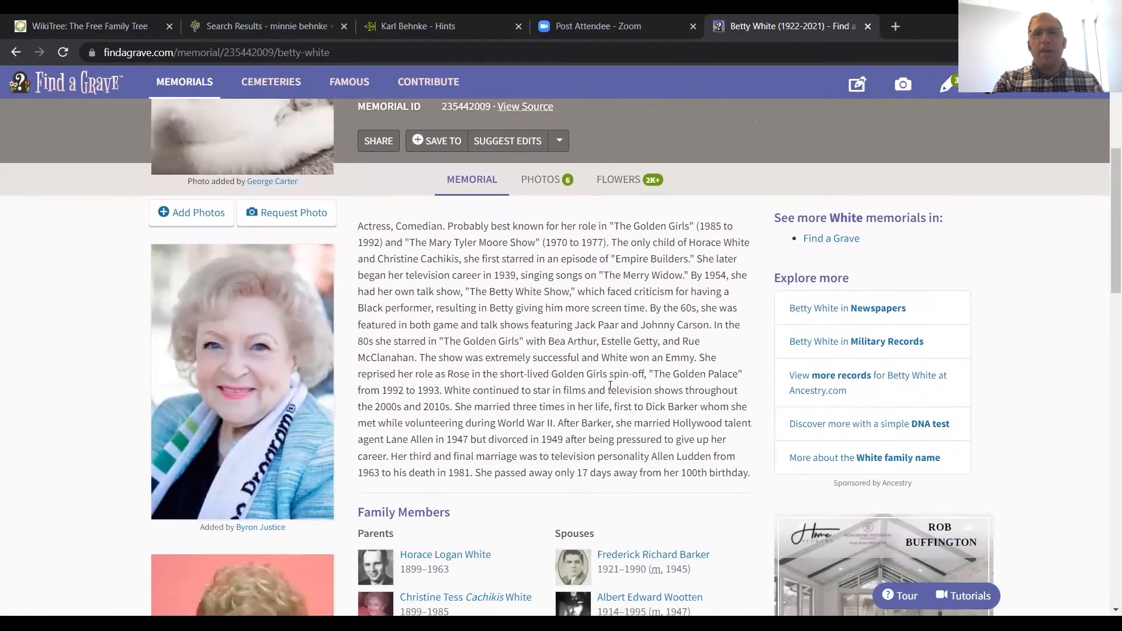
pyautogui.scroll(-1, 610, 386)
pyautogui.scroll(1, 610, 385)
pyautogui.scroll(1, 610, 385)
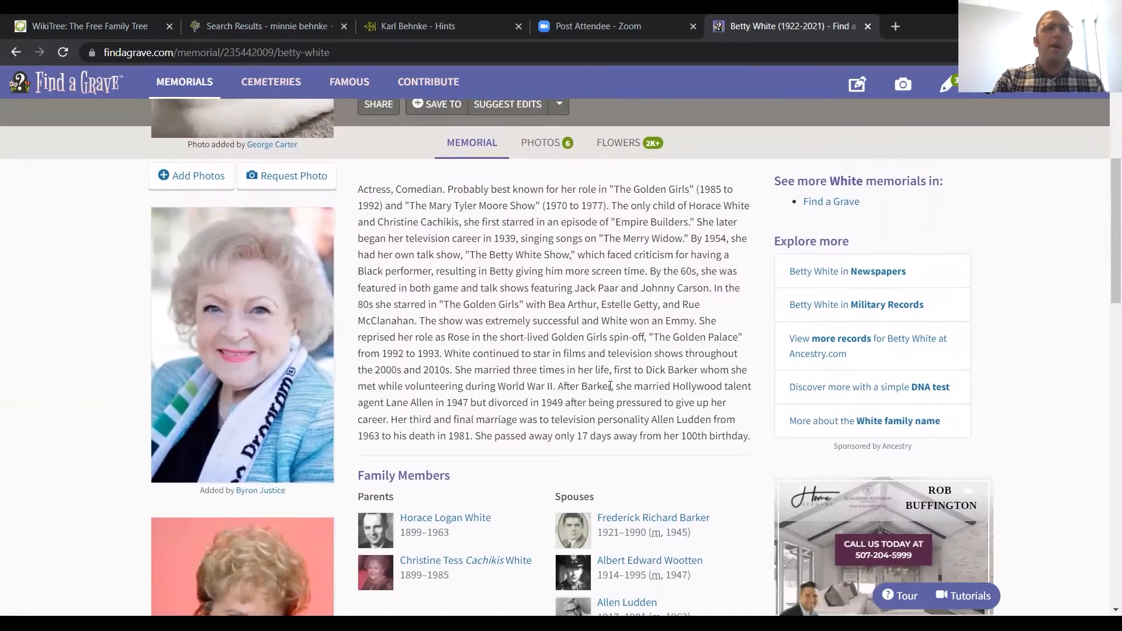
pyautogui.scroll(2, 610, 386)
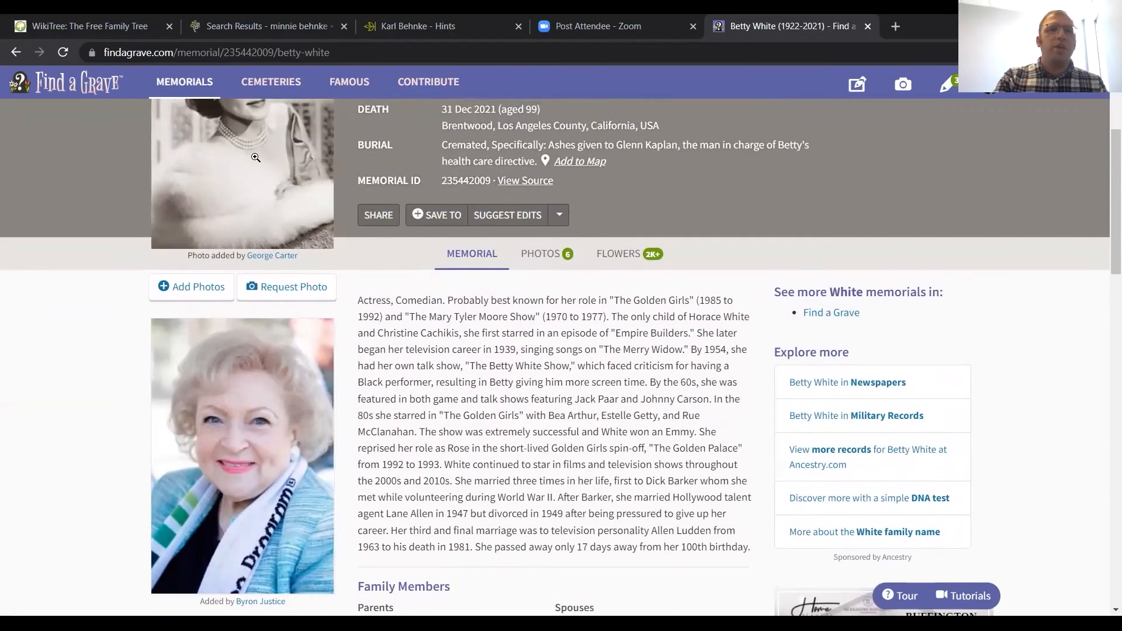
pyautogui.click(102, 25)
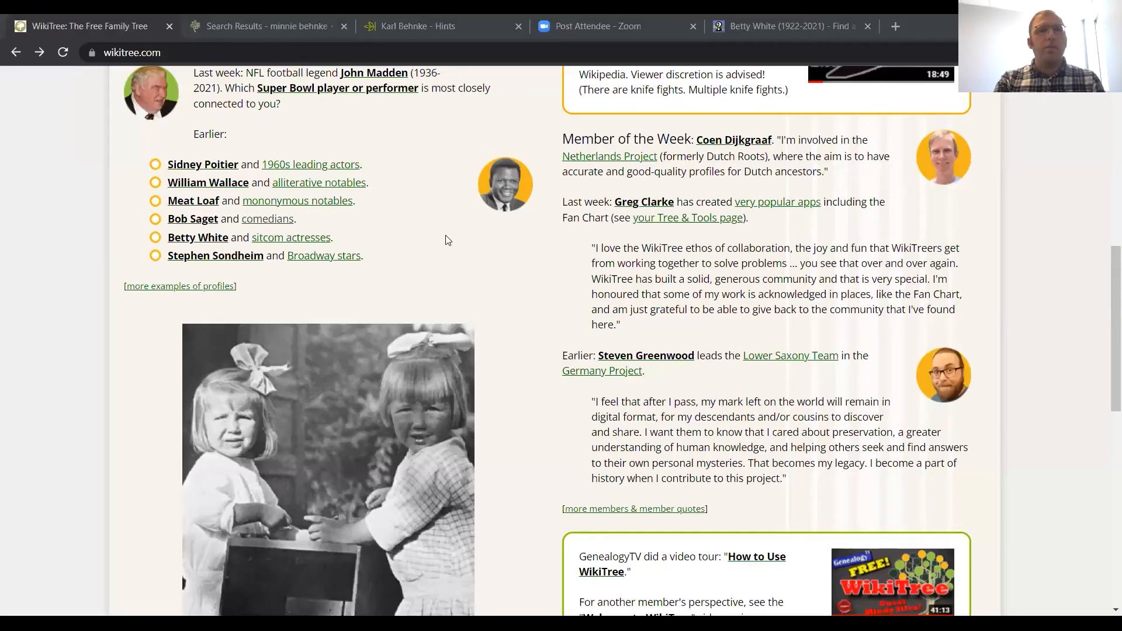
pyautogui.scroll(1, 298, 202)
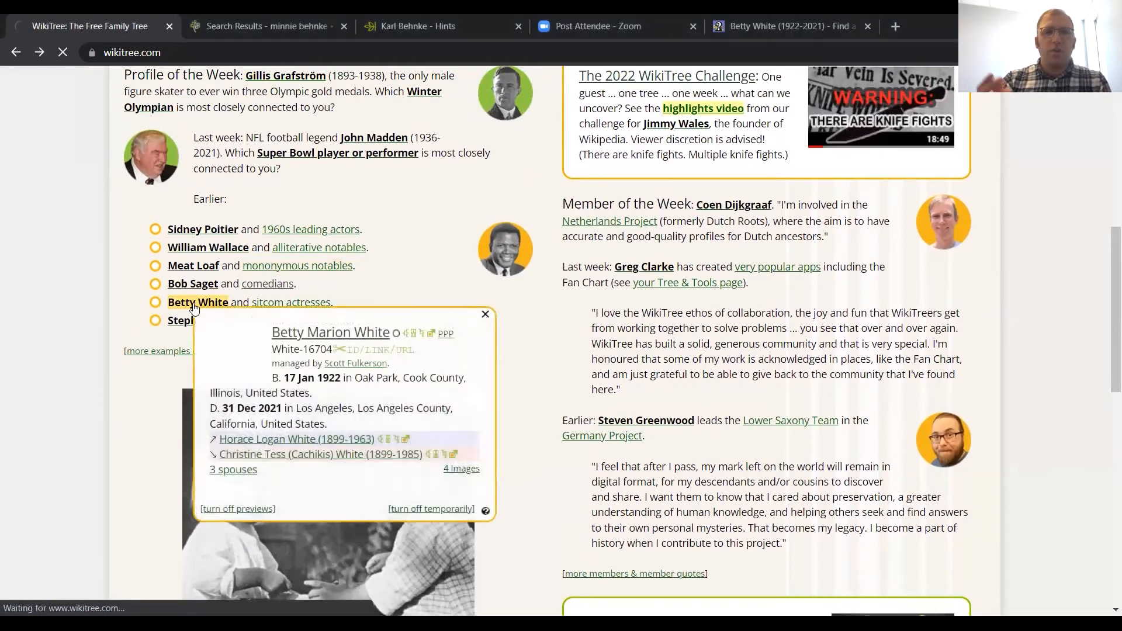
pyautogui.click(194, 305)
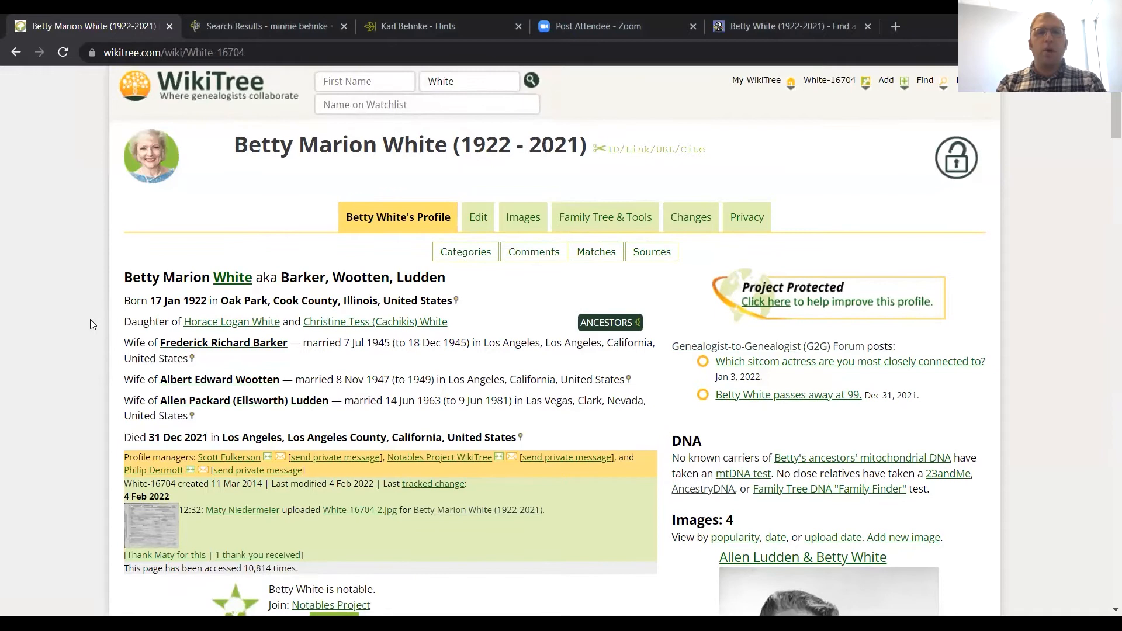
# Step: Read the birth, parent, marriage and death details on Betty White's WikiTree profile, and the opening of the Biography section
pyautogui.scroll(-1, 90, 319)
pyautogui.scroll(-4, 90, 319)
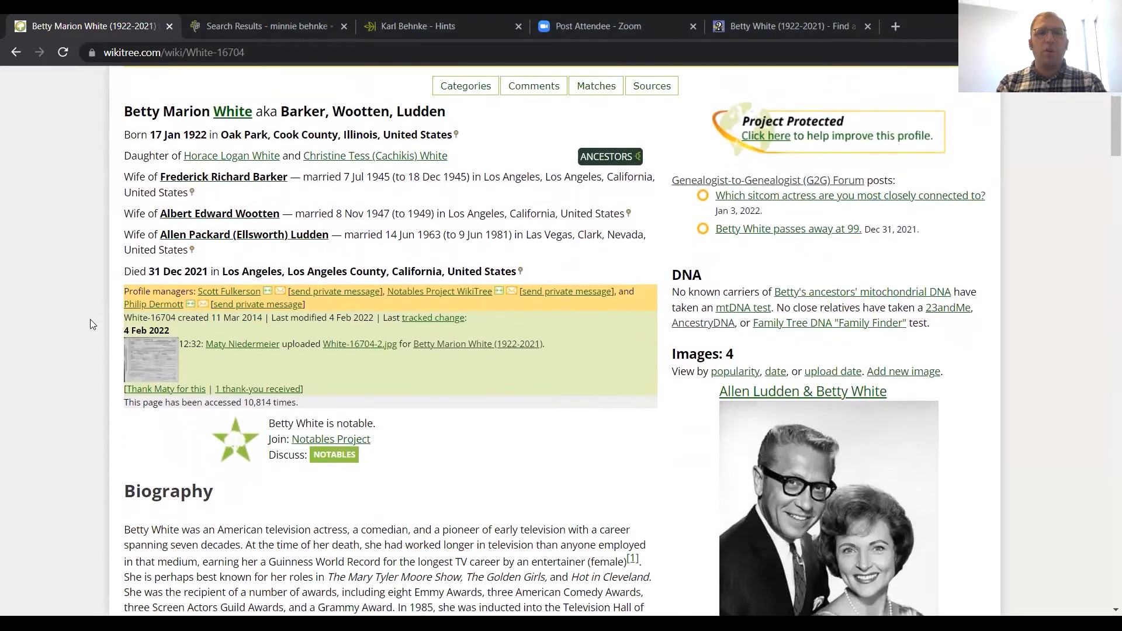
pyautogui.scroll(-5, 90, 319)
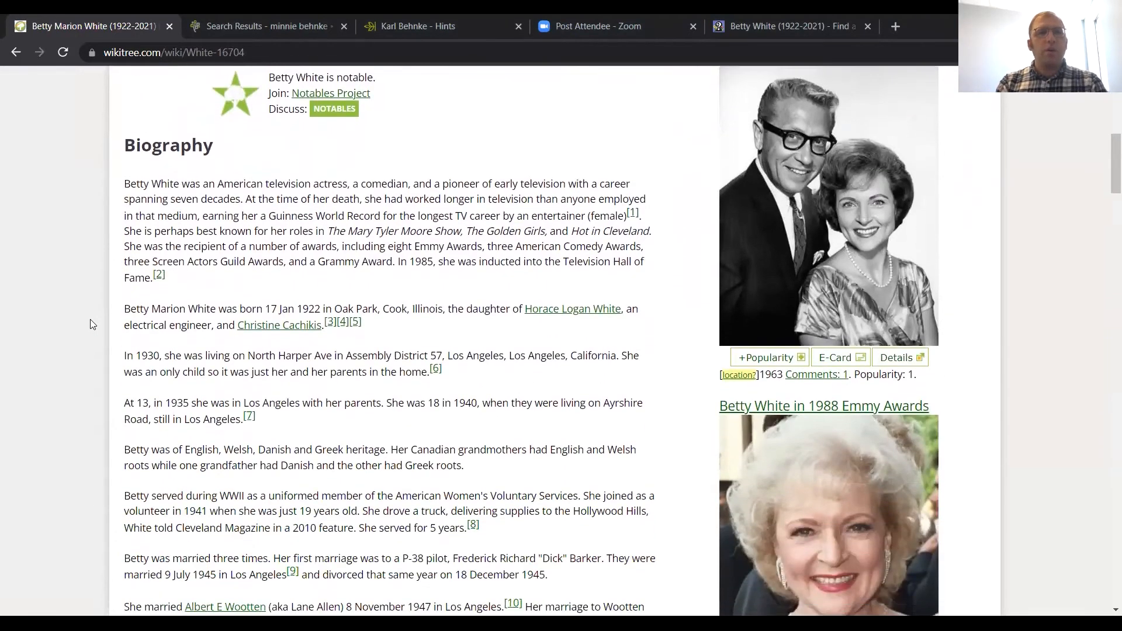
pyautogui.scroll(8, 90, 319)
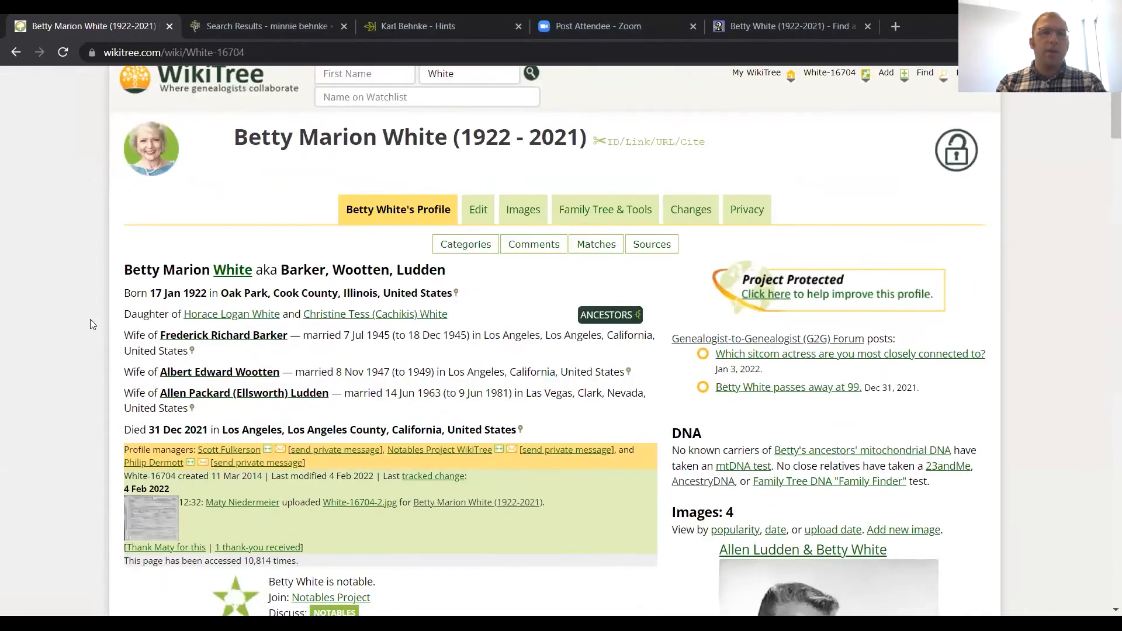
pyautogui.scroll(-1, 90, 319)
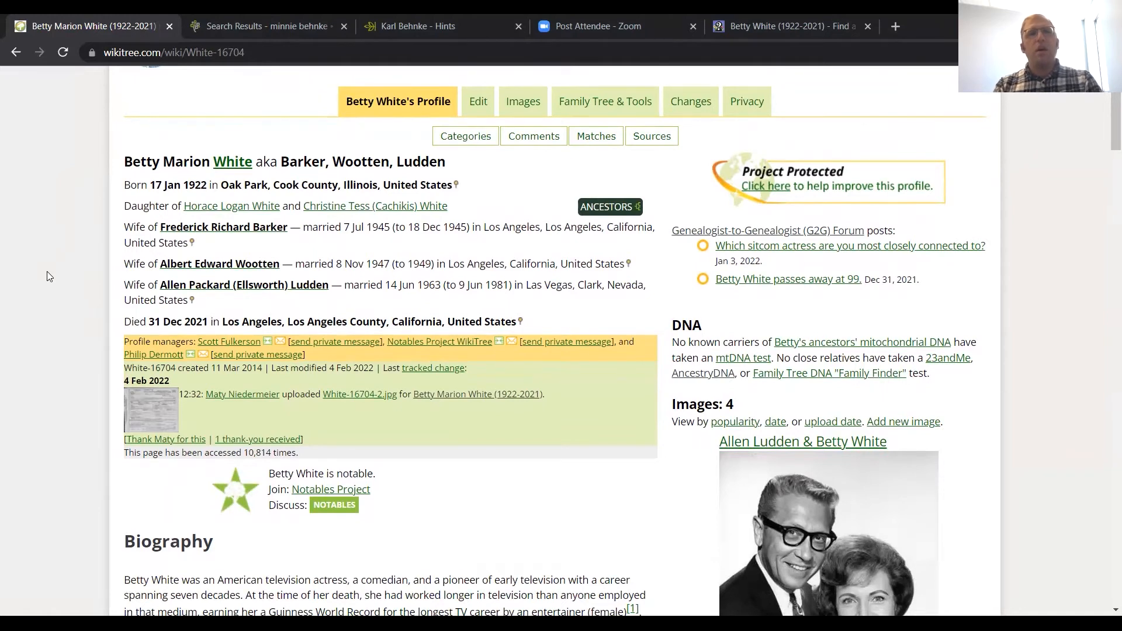
pyautogui.scroll(-1, 47, 271)
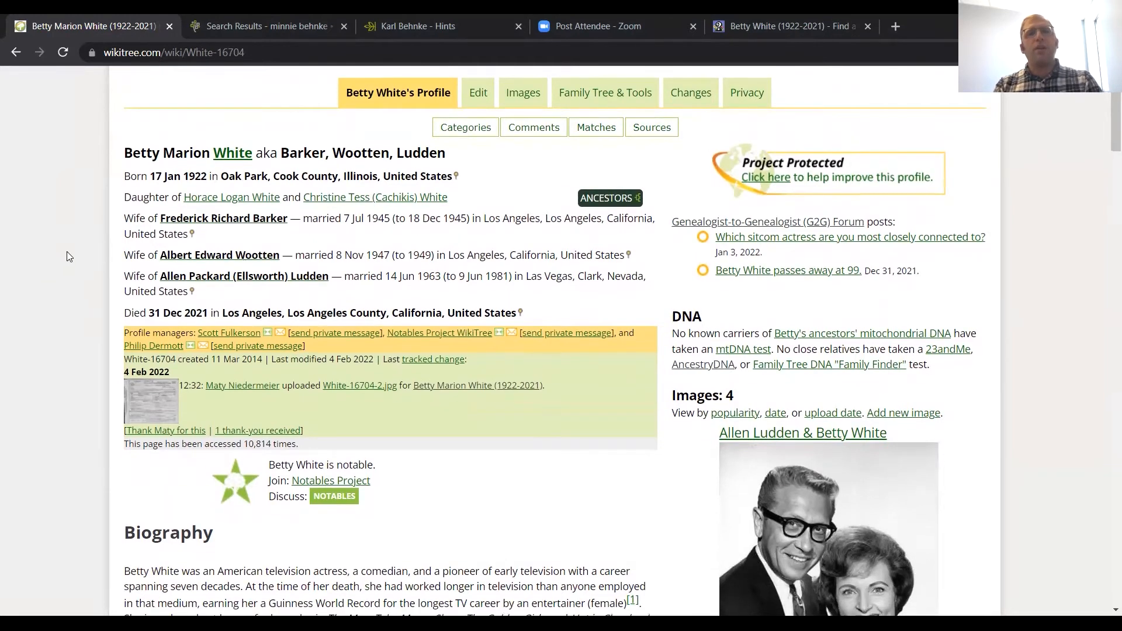
pyautogui.scroll(-2, 104, 287)
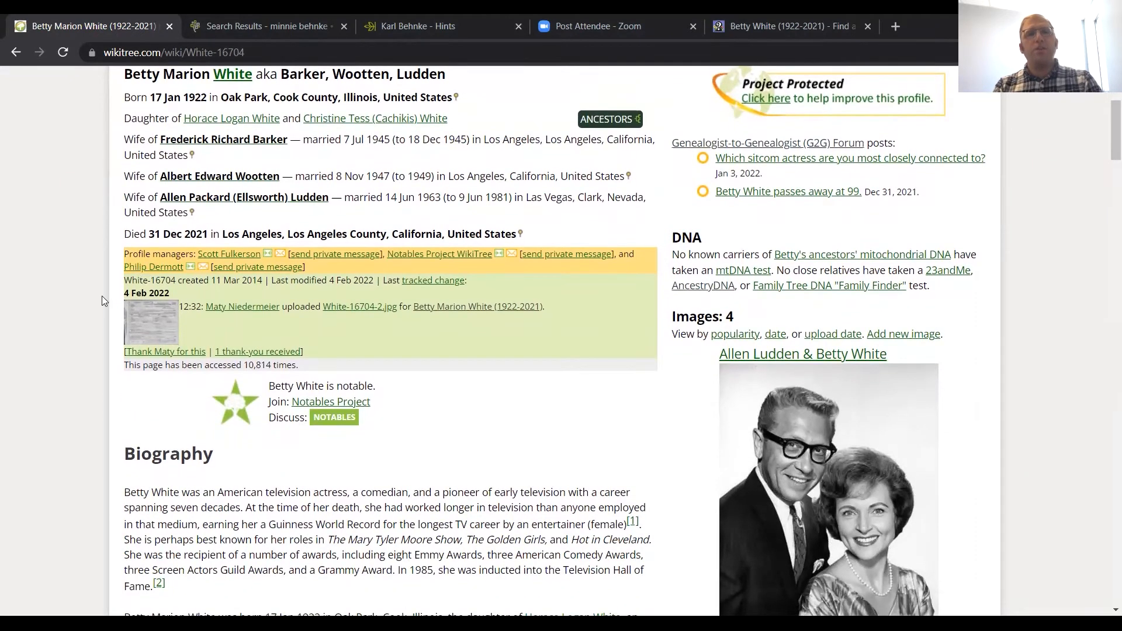
pyautogui.scroll(-1, 86, 308)
pyautogui.scroll(-1, 87, 314)
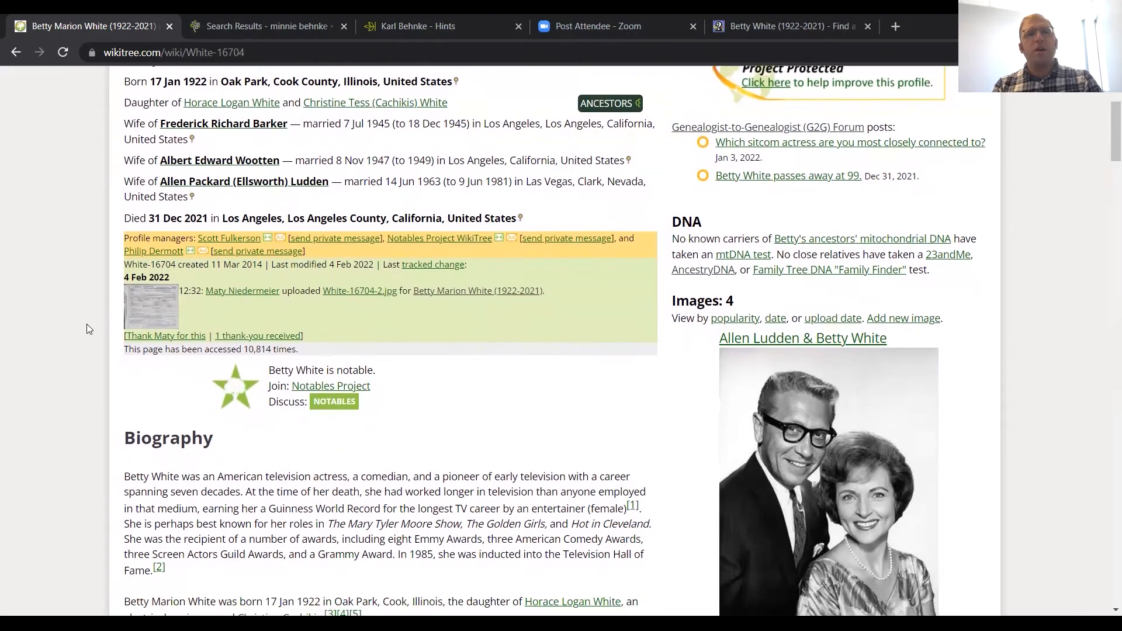
pyautogui.scroll(-5, 87, 329)
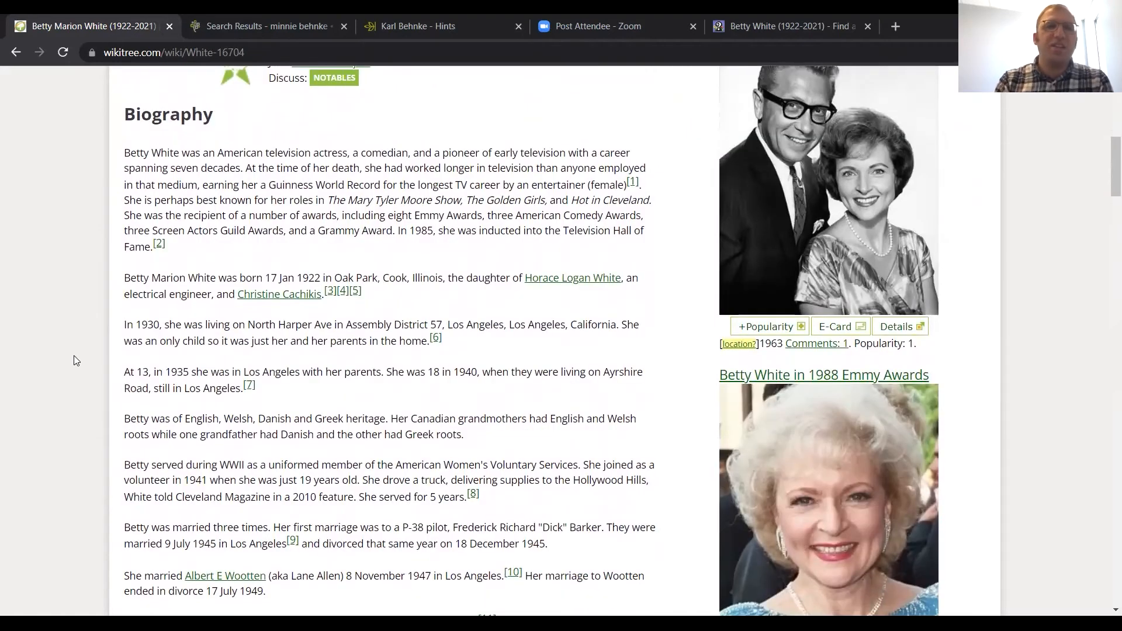
# Step: Follow footnote 2 of the biography to the source list, look over the citations, and return to the Biography section
pyautogui.click(159, 243)
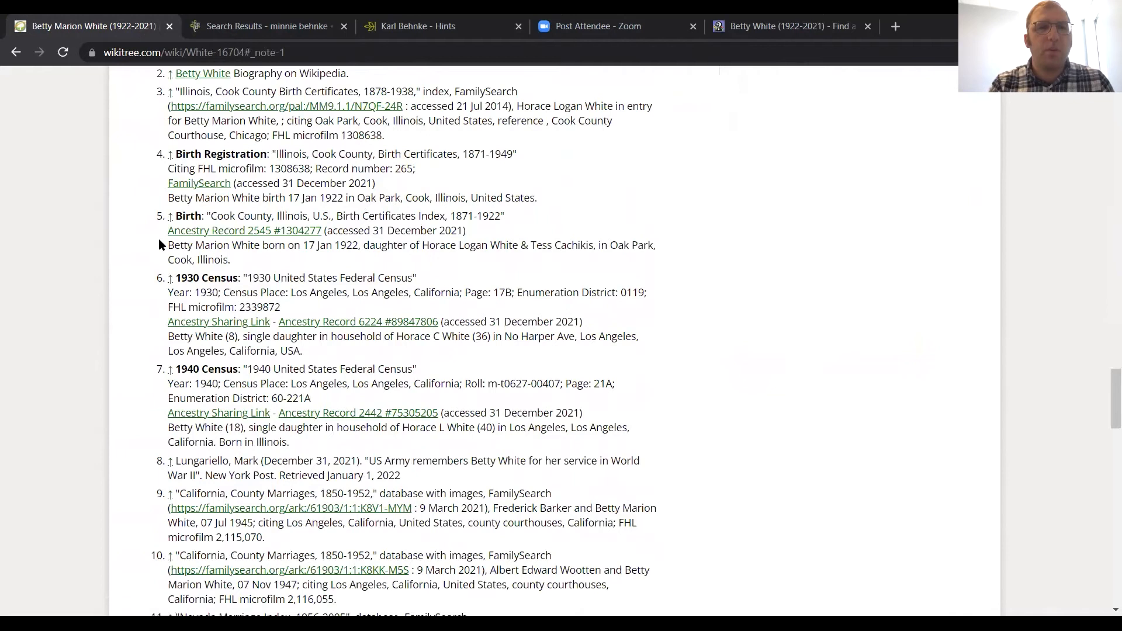
pyautogui.scroll(1, 153, 239)
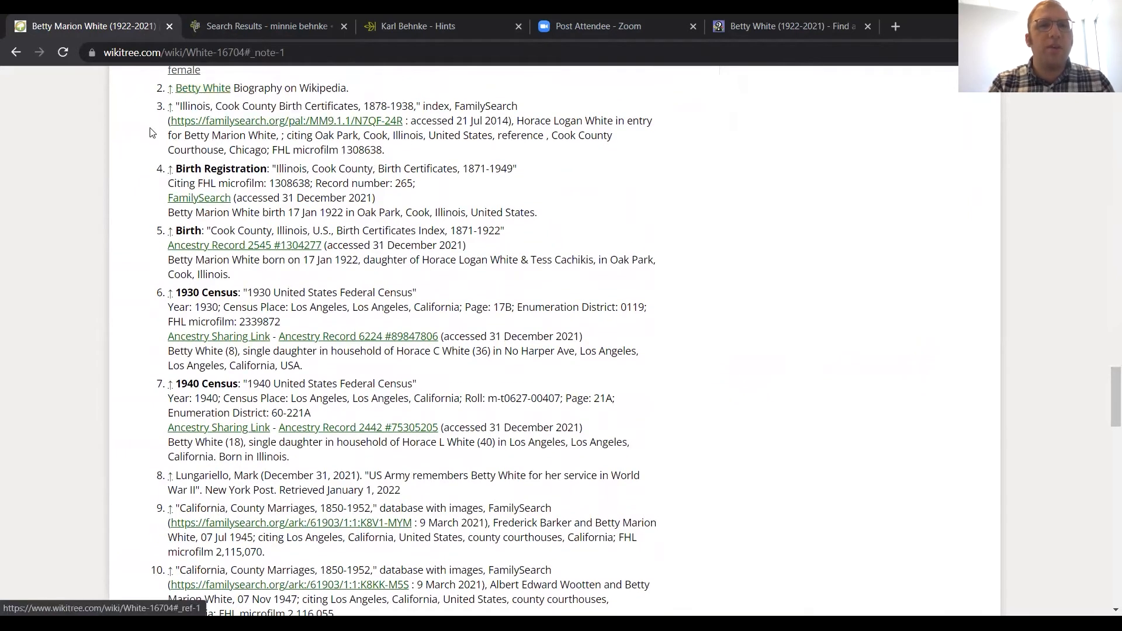
pyautogui.scroll(6, 151, 135)
pyautogui.scroll(20, 151, 135)
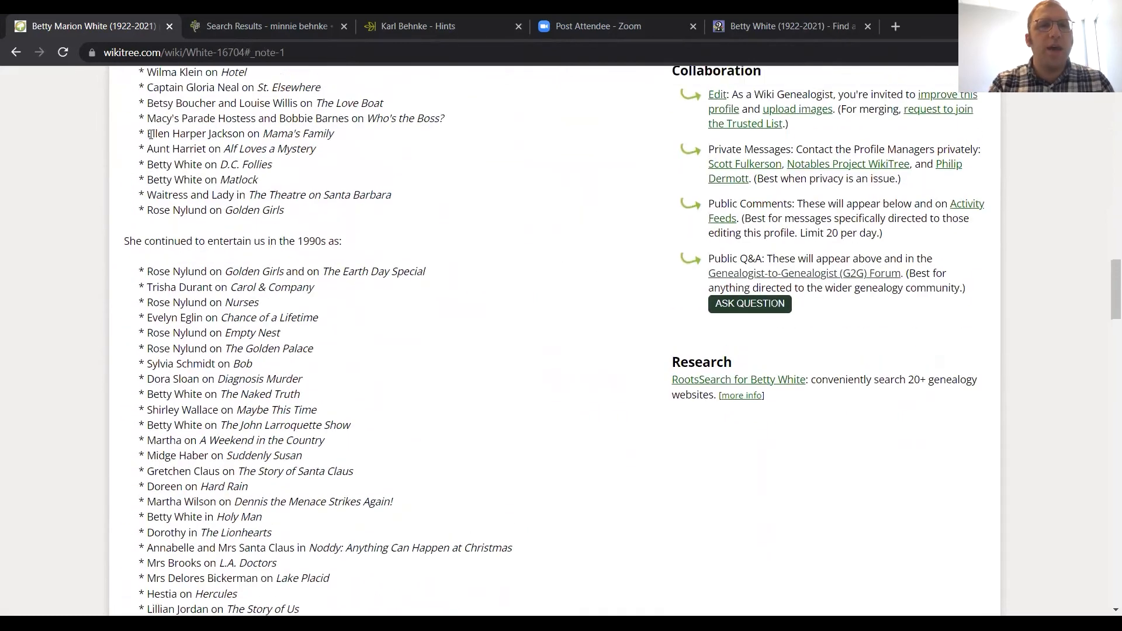
pyautogui.scroll(5, 150, 134)
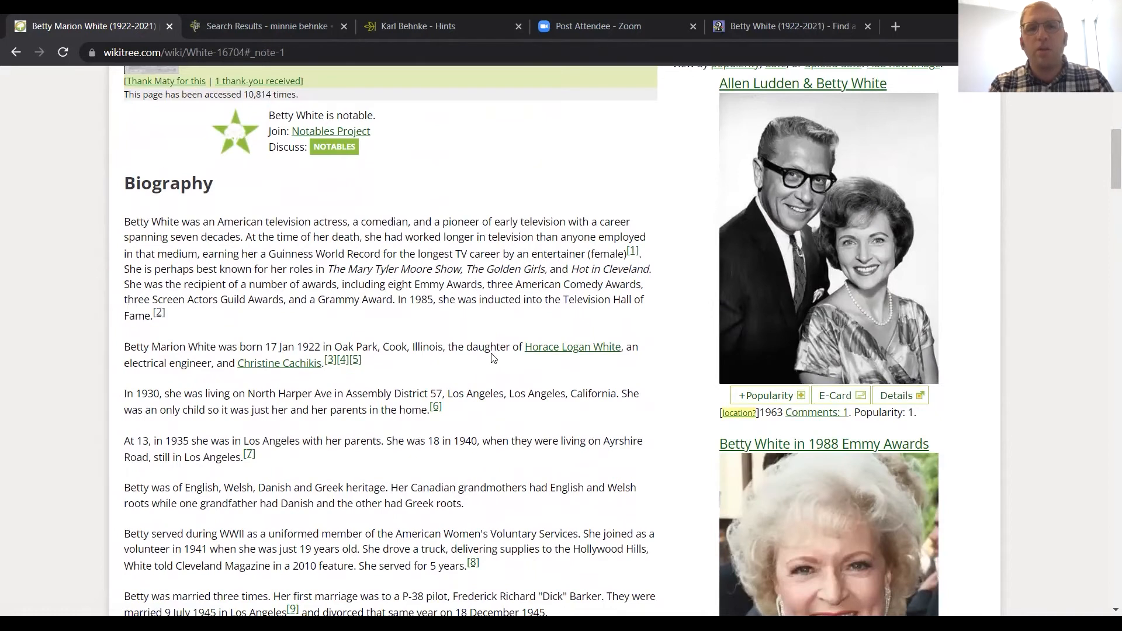
# Step: Follow footnote 3 for Betty White's birth to the source list and open its cited FamilySearch record
pyautogui.moveTo(578, 353)
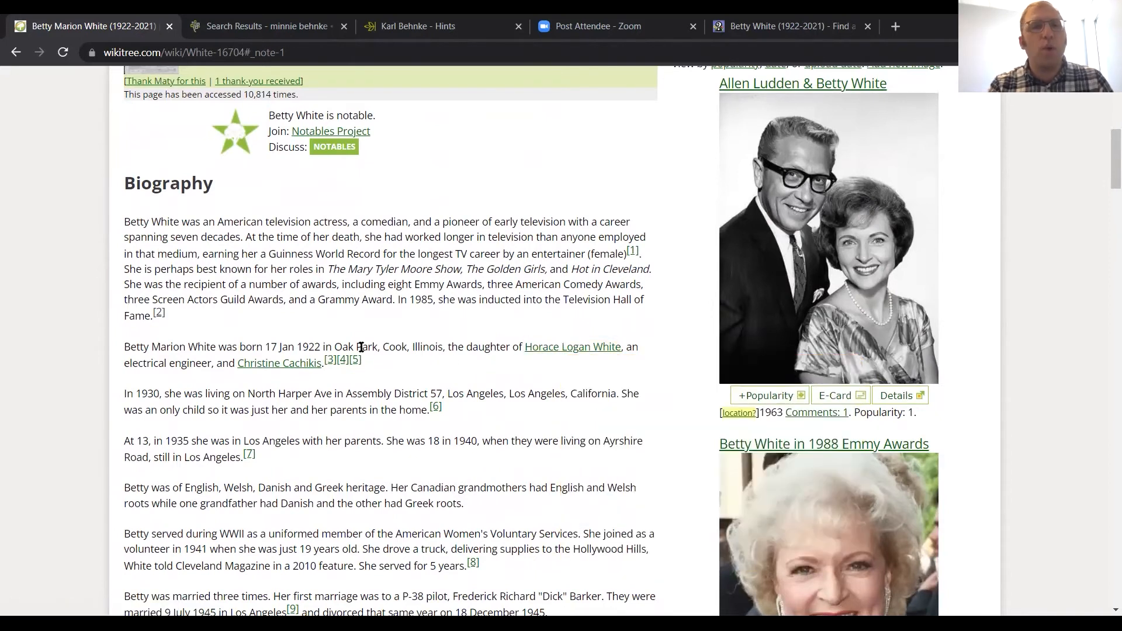
pyautogui.click(331, 361)
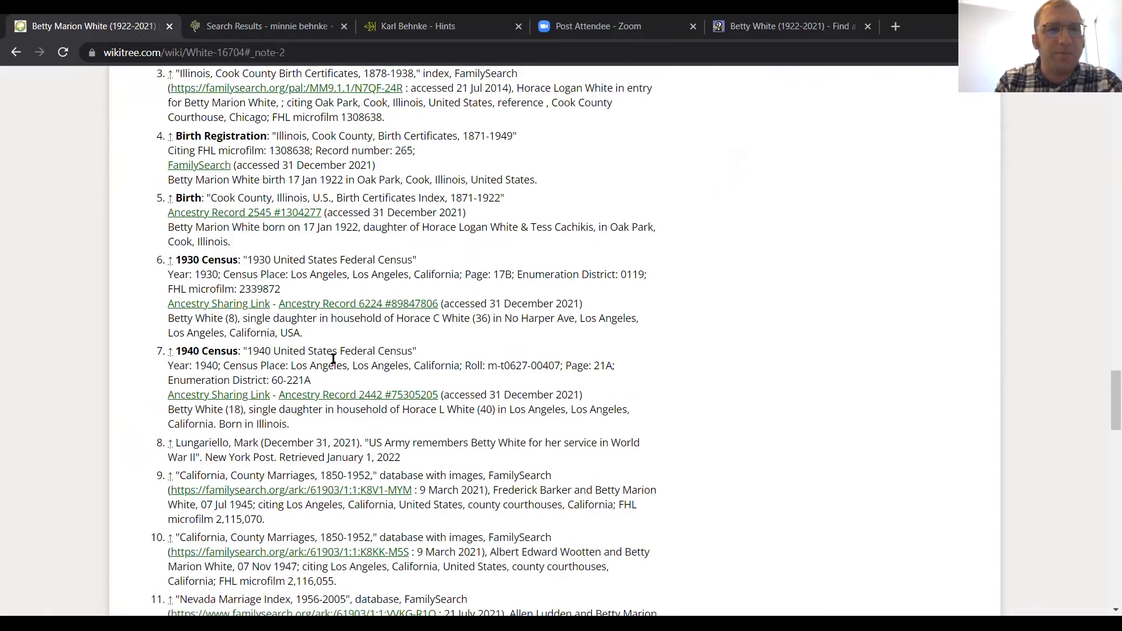
pyautogui.scroll(1, 321, 341)
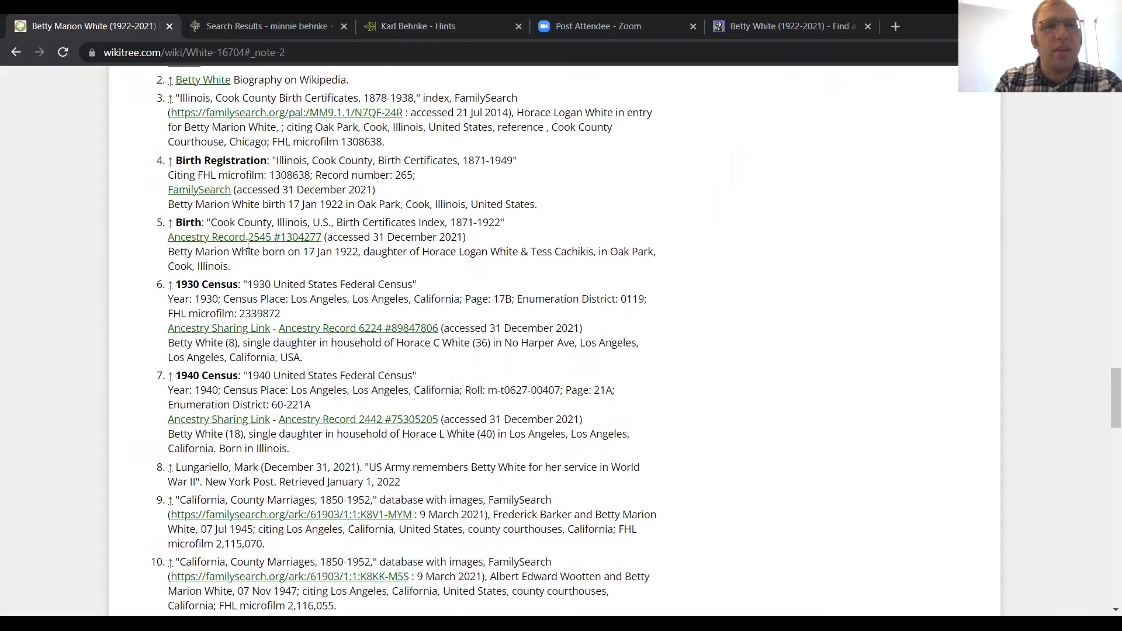
pyautogui.click(273, 116)
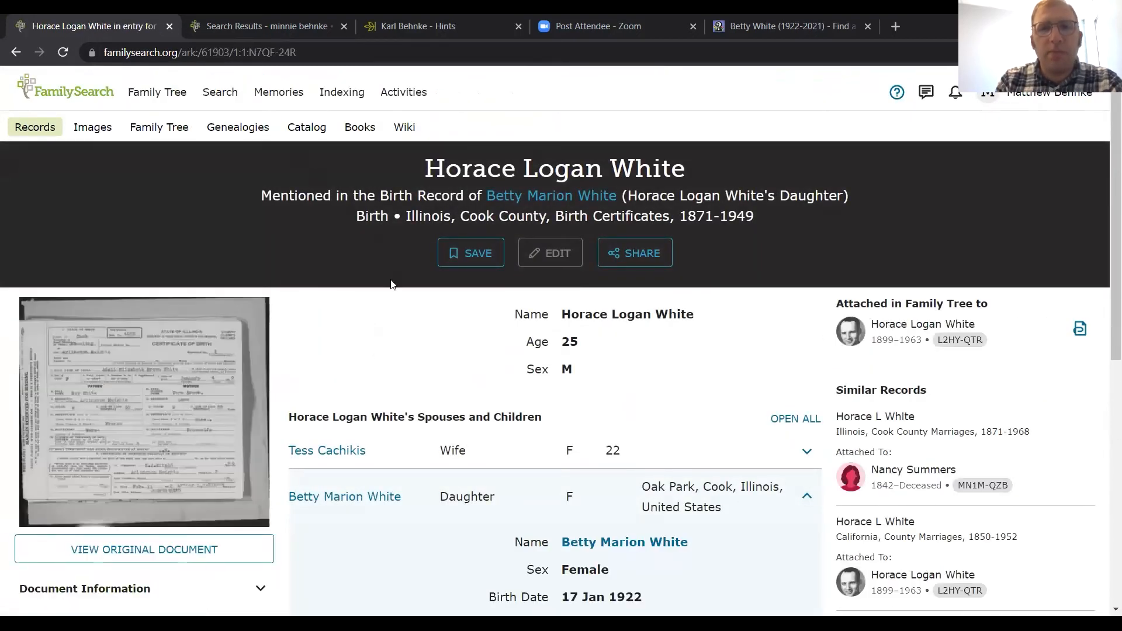
# Step: Examine the father's entry in the birth record, view source 4's FamilySearch birth registration, and return to WikiTree's source list
pyautogui.scroll(-2, 405, 331)
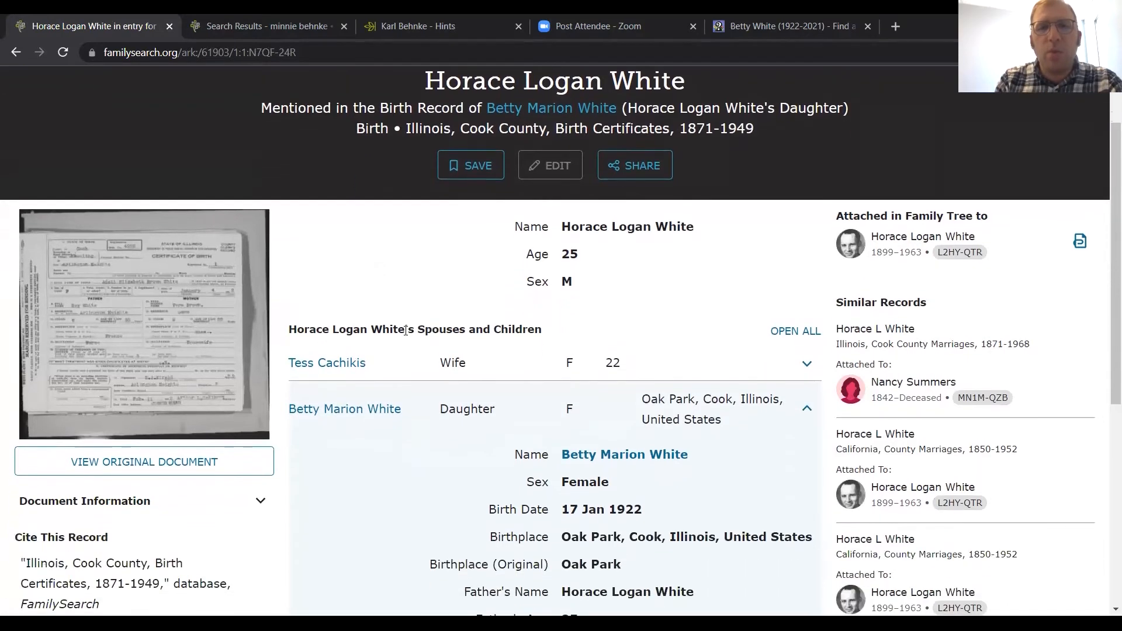
pyautogui.scroll(-1, 405, 330)
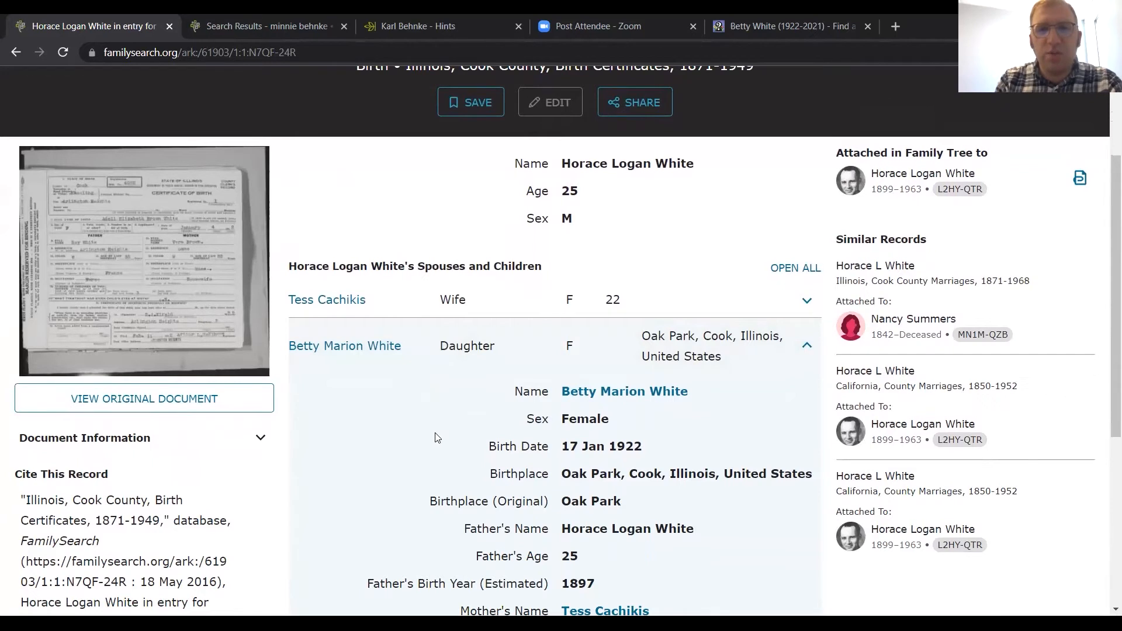
pyautogui.scroll(-1, 435, 438)
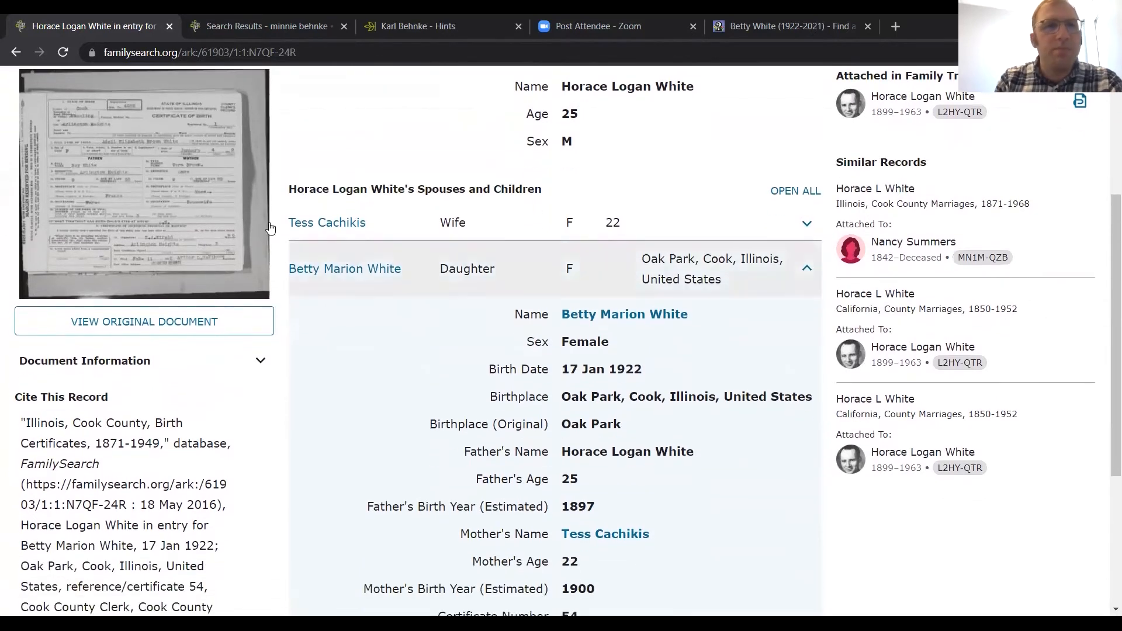
pyautogui.click(16, 52)
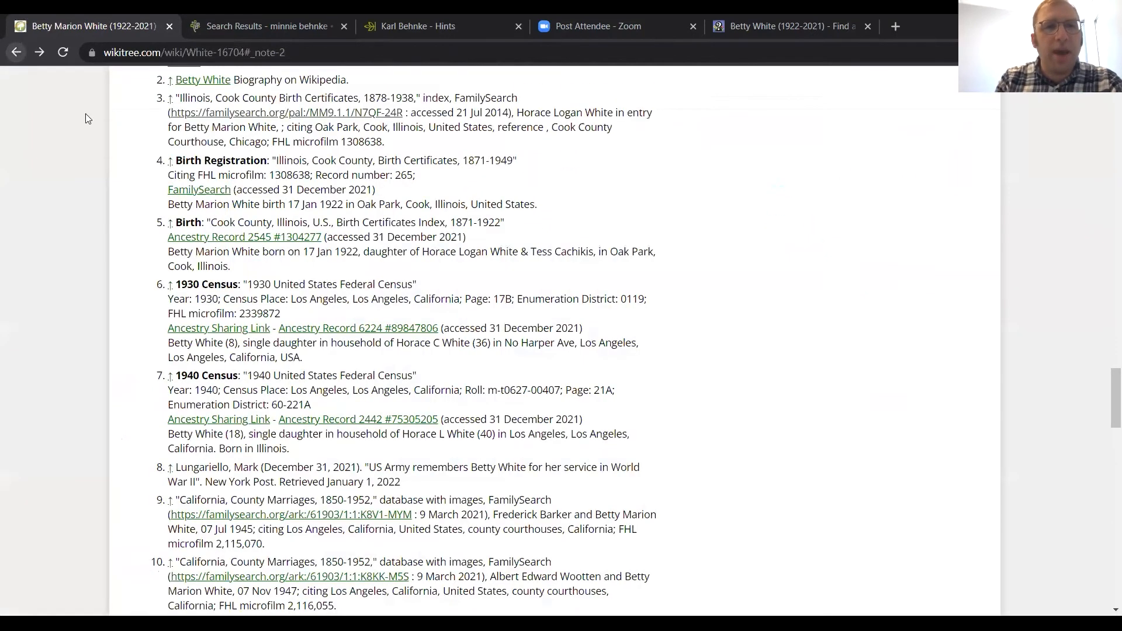
pyautogui.click(201, 190)
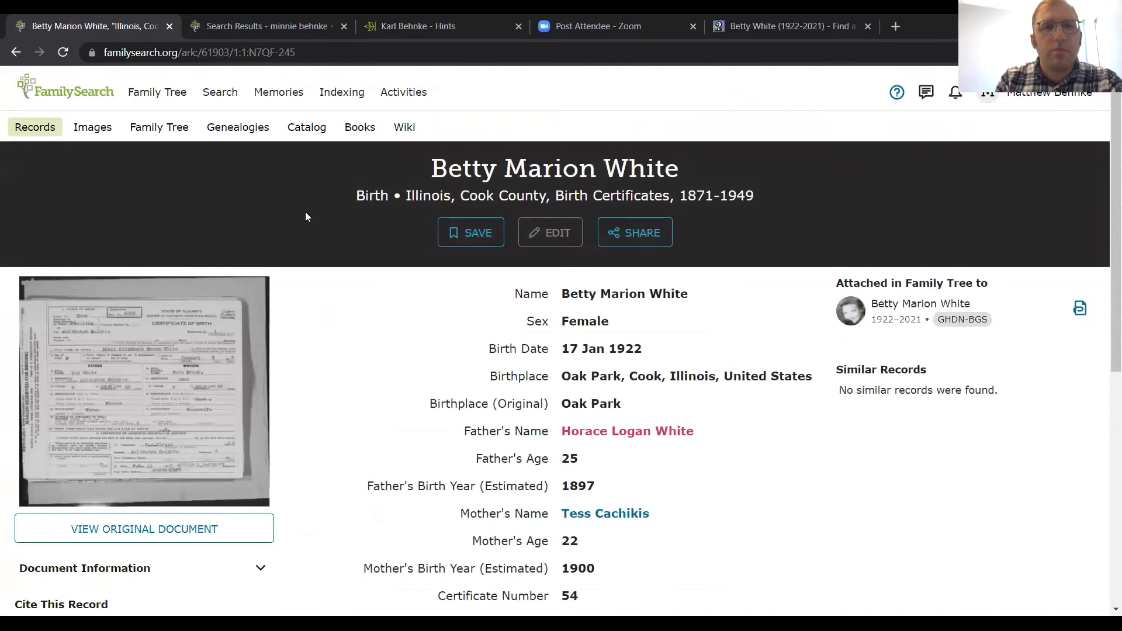
pyautogui.click(15, 52)
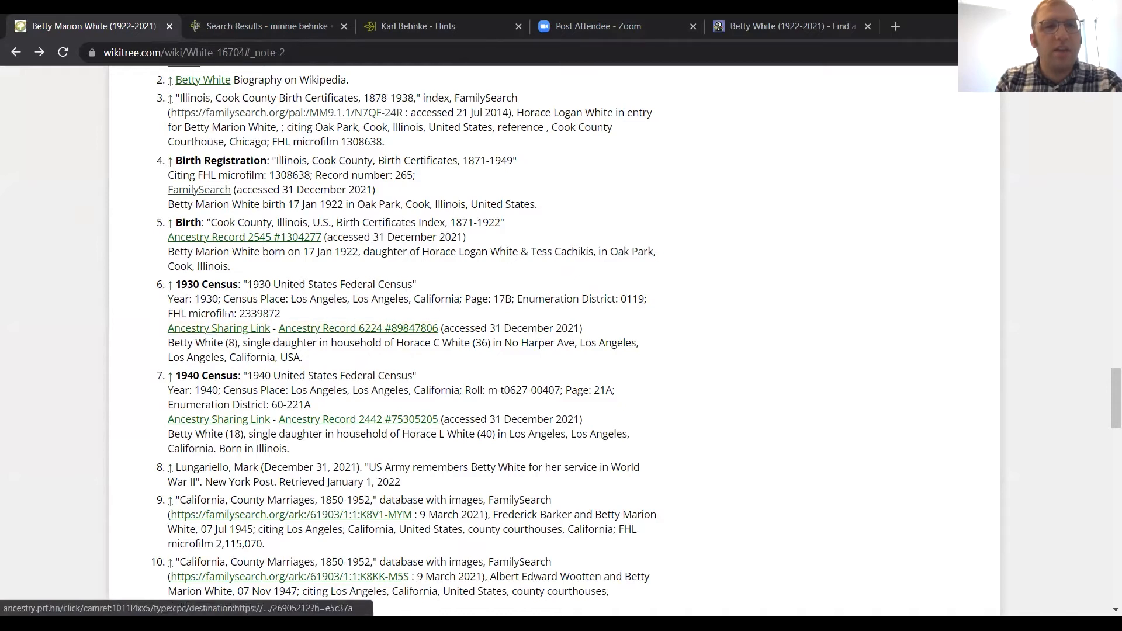
# Step: Open the Ancestry record cited for the 1930 Census and examine its details, household members and suggested records
pyautogui.click(321, 328)
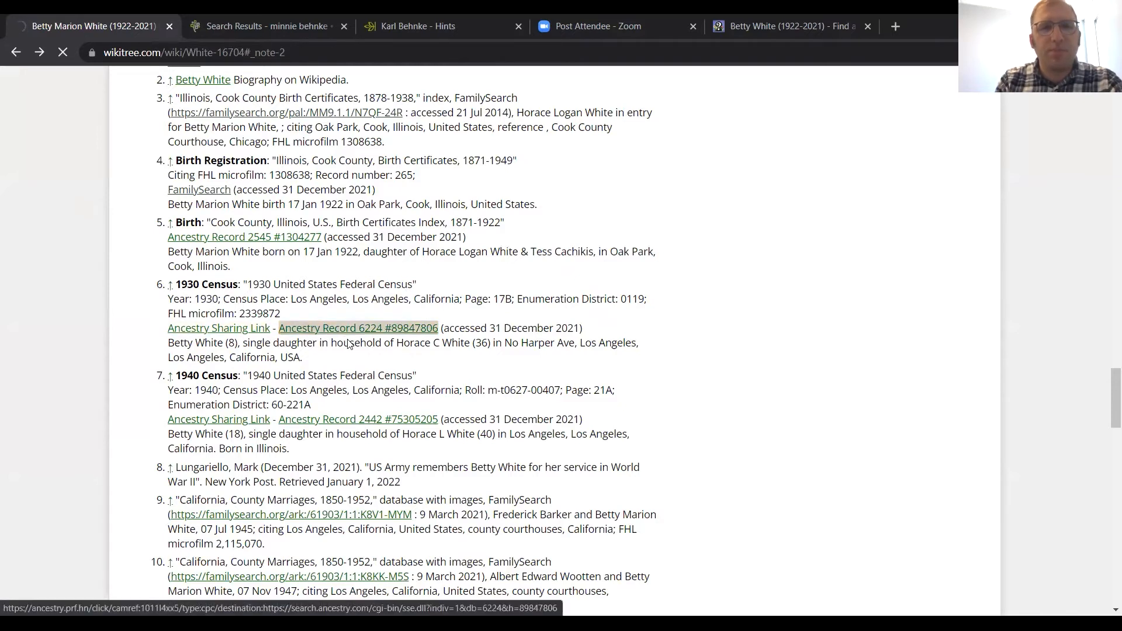
pyautogui.scroll(-3, 329, 362)
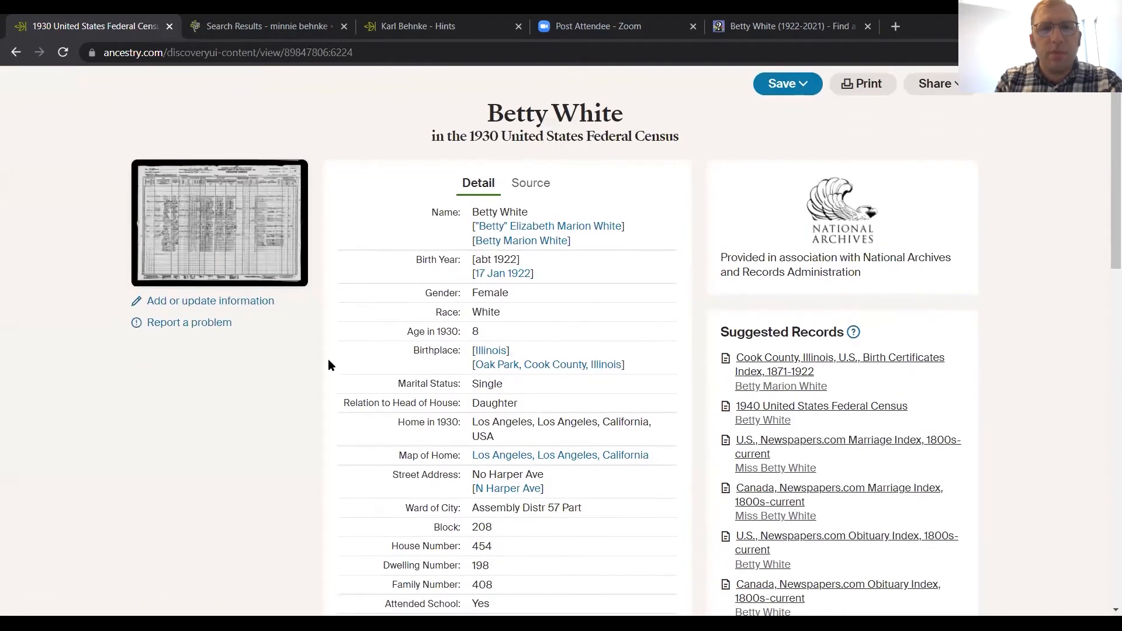
pyautogui.scroll(-5, 328, 360)
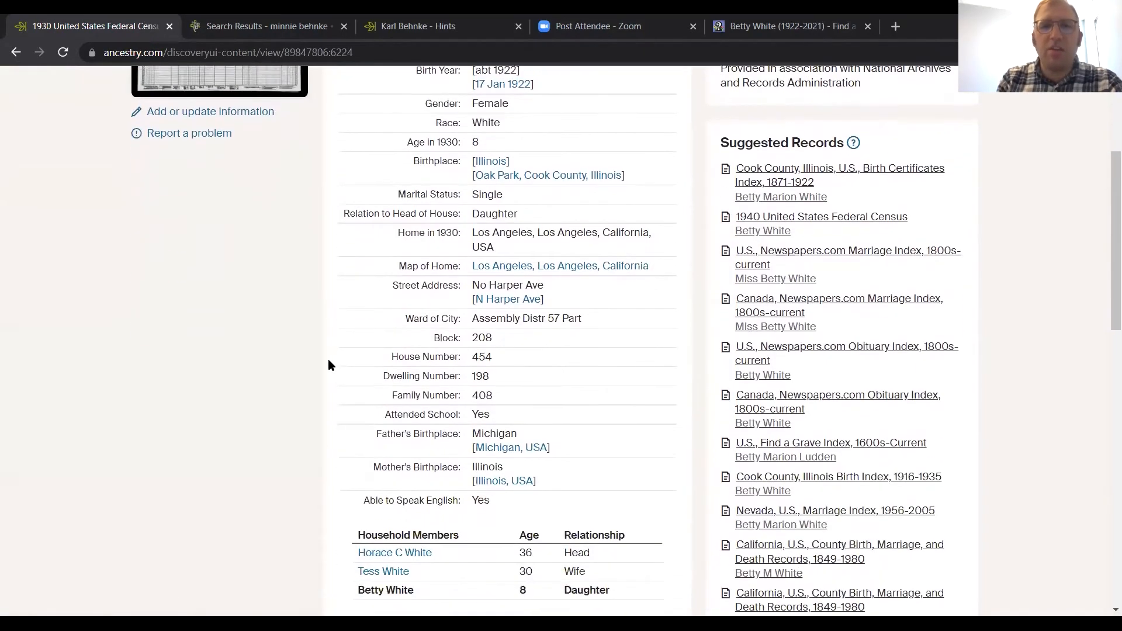
pyautogui.scroll(2, 328, 360)
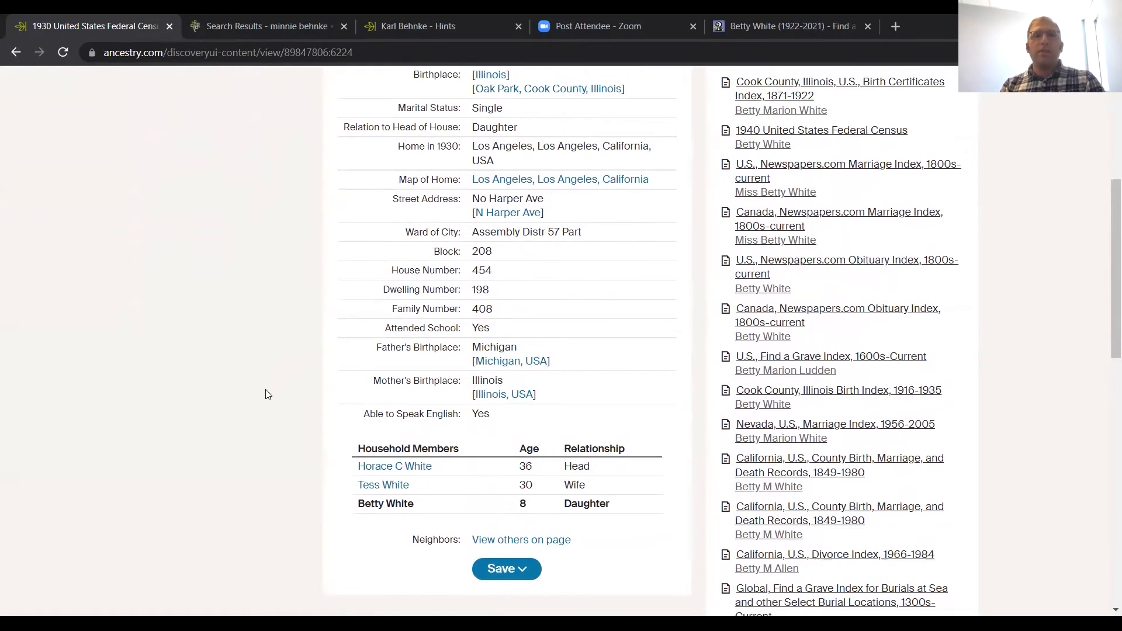
pyautogui.scroll(1, 268, 391)
pyautogui.scroll(3, 268, 395)
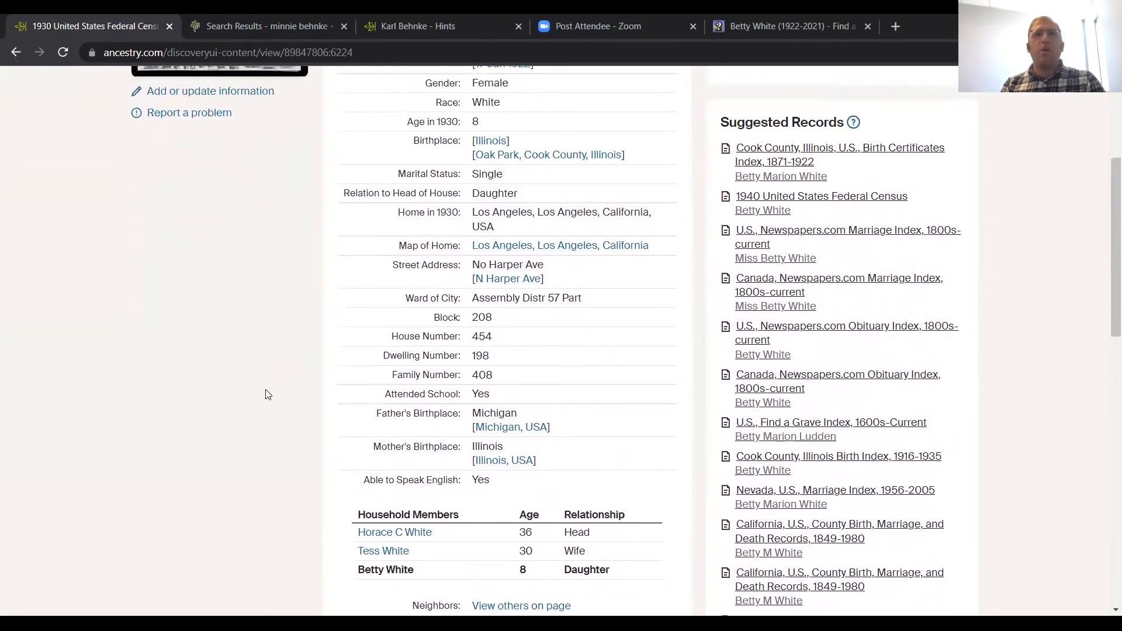
pyautogui.scroll(3, 268, 395)
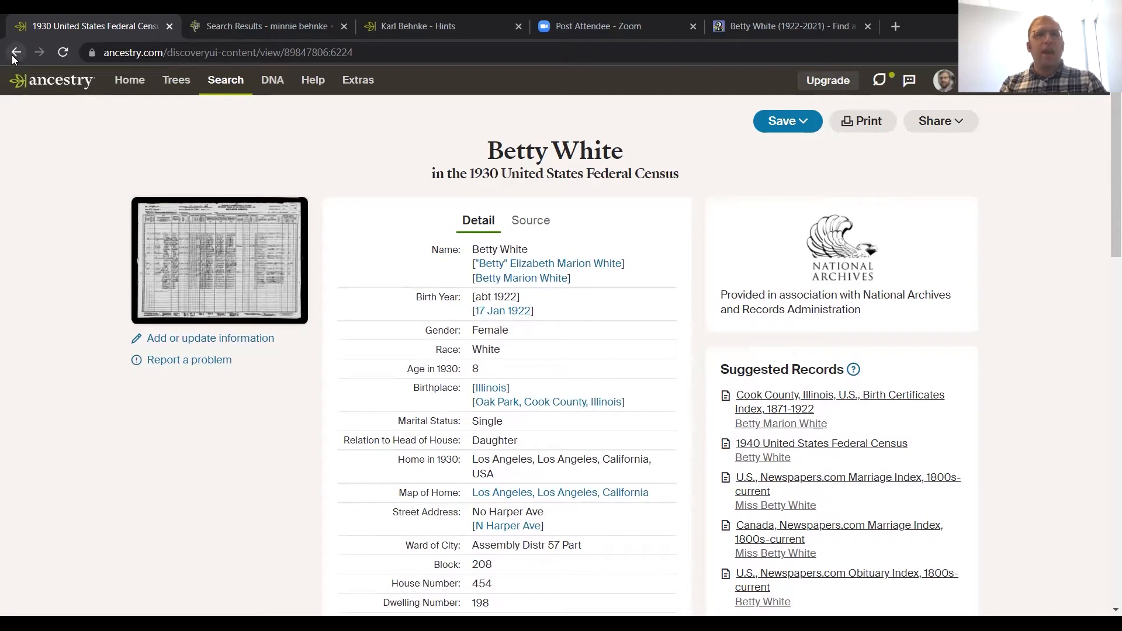
# Step: Go back from the Ancestry record to the Biography section of Betty White's WikiTree profile
pyautogui.click(15, 54)
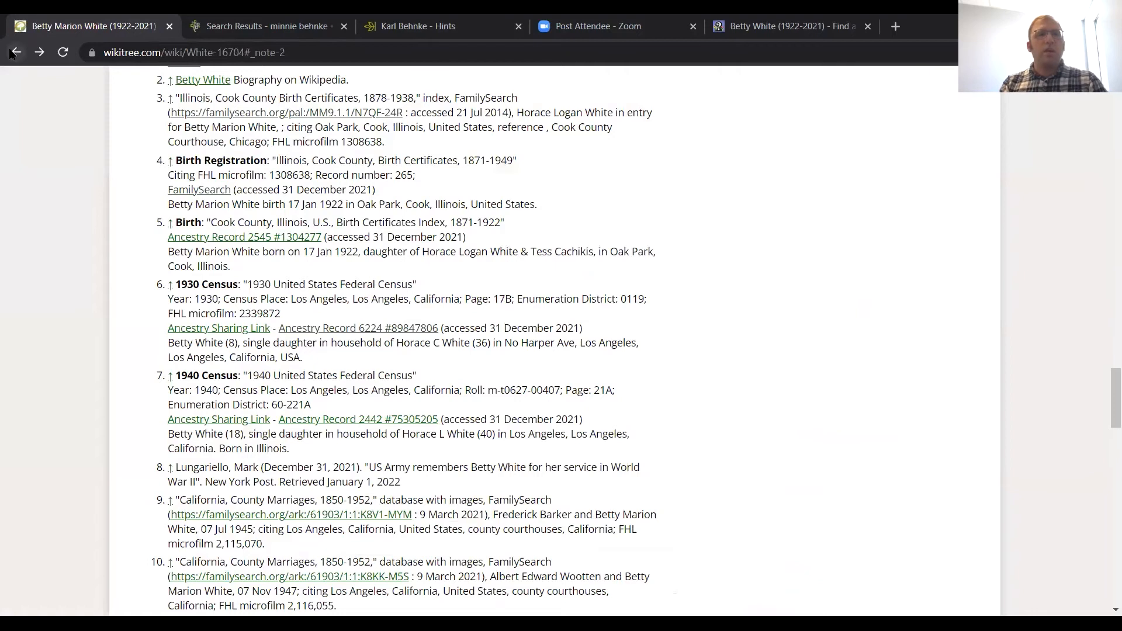
pyautogui.click(13, 54)
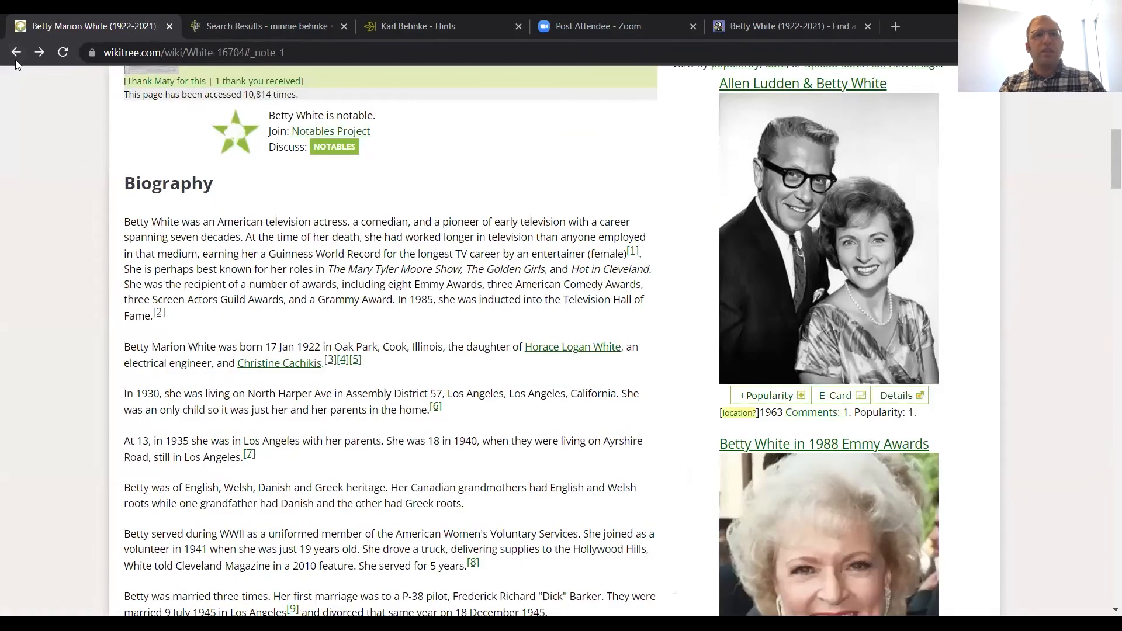
pyautogui.click(14, 53)
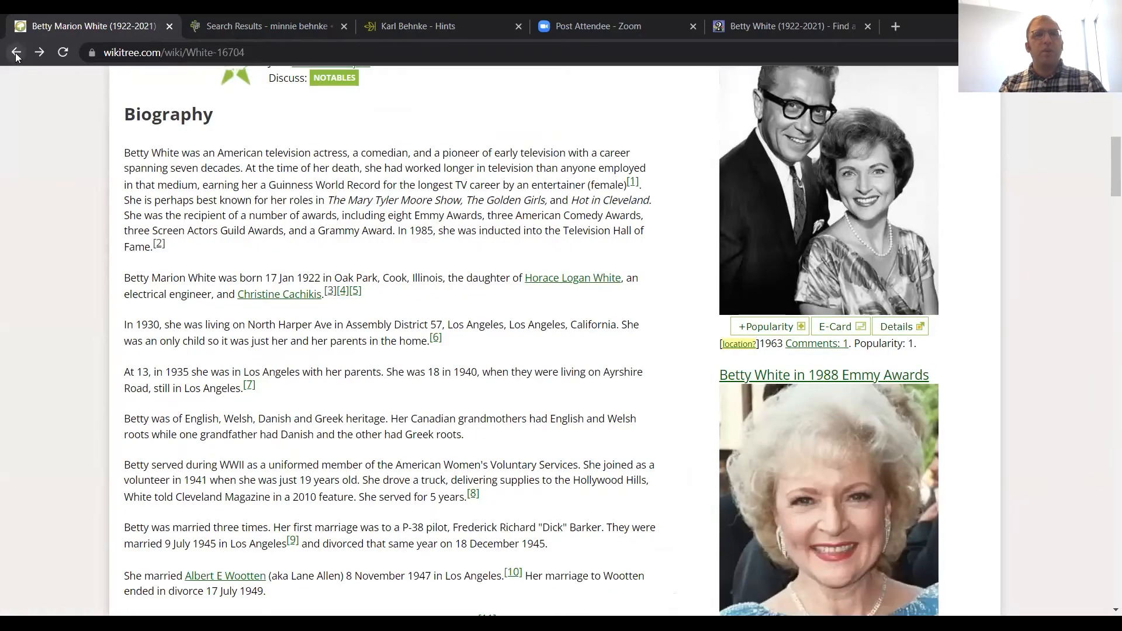
pyautogui.click(14, 54)
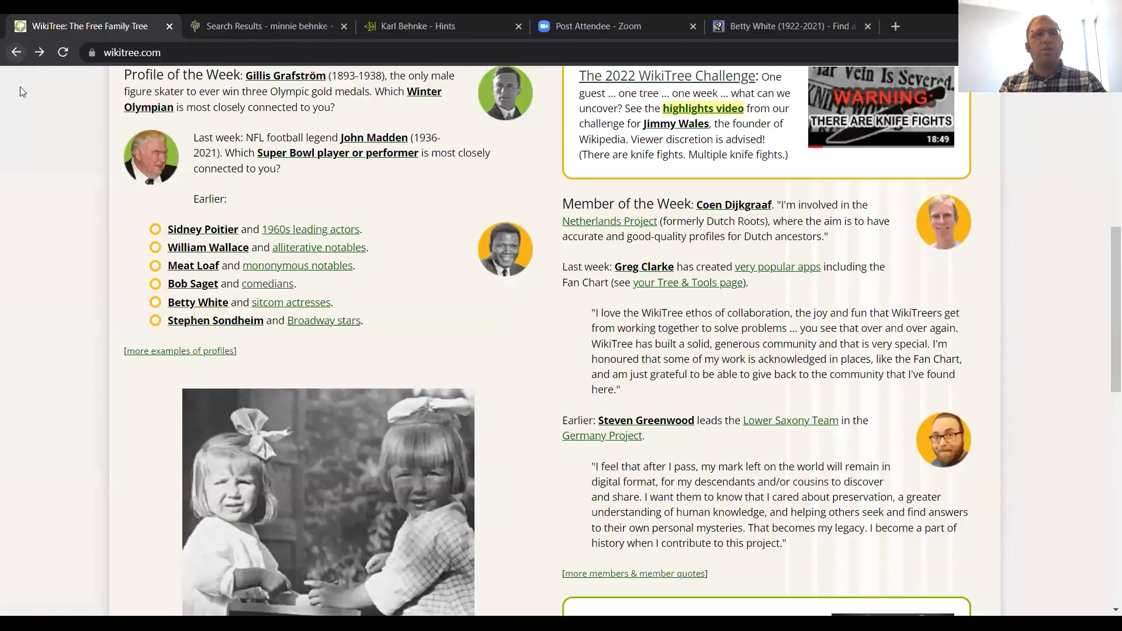
pyautogui.scroll(1, 34, 169)
pyautogui.scroll(4, 34, 169)
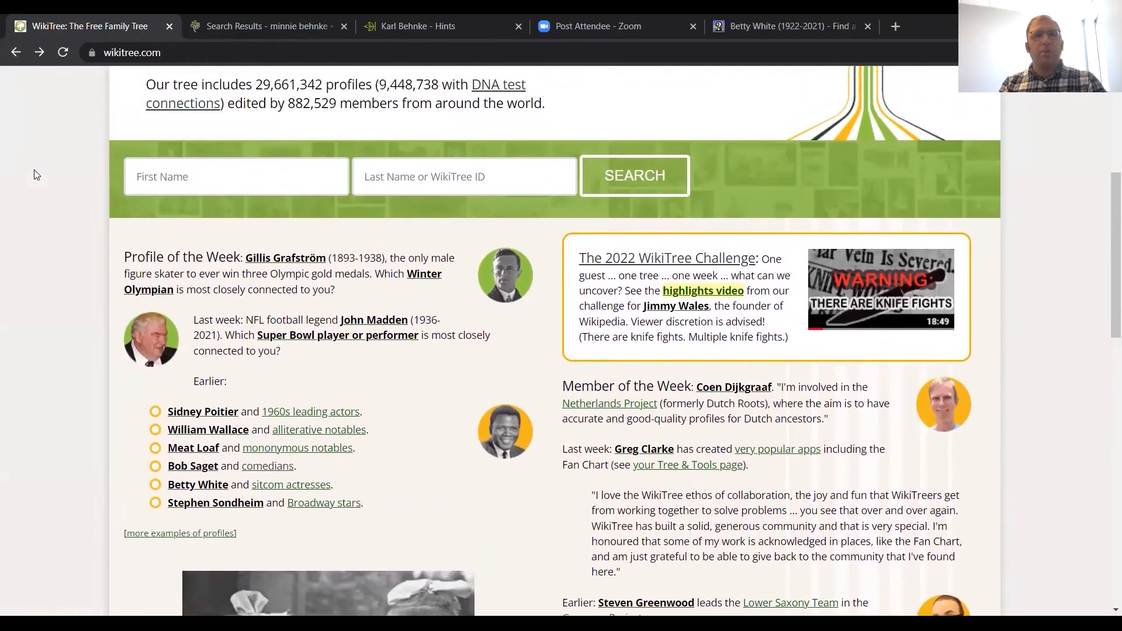
pyautogui.scroll(3, 34, 169)
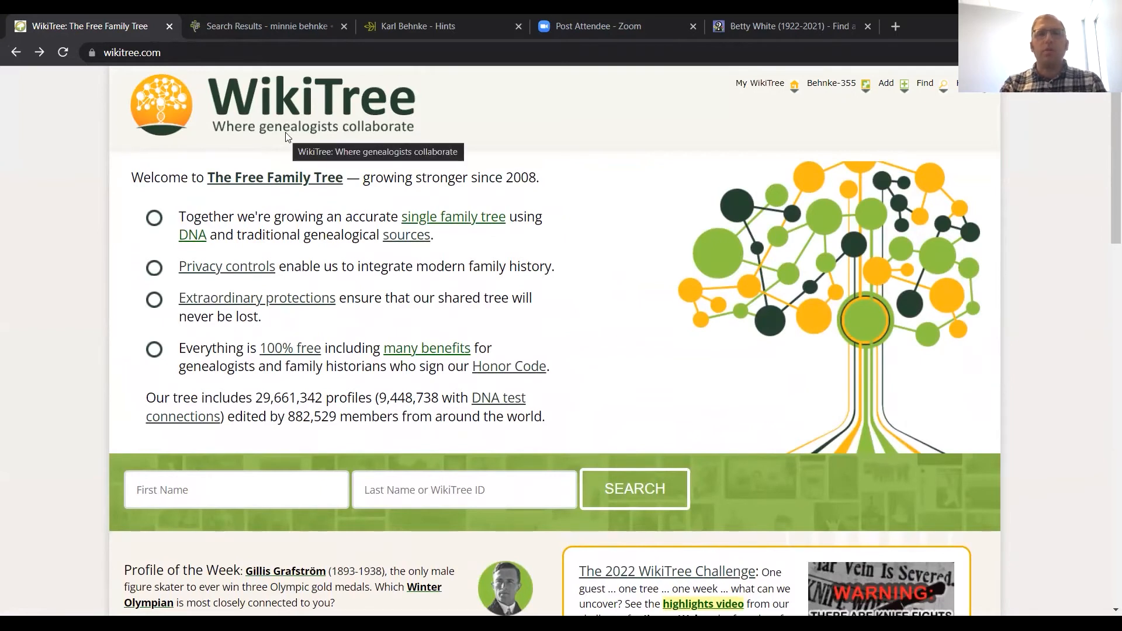
# Step: From the account's Family Tree & Tools page, open the first listed great-great-grandfather's profile and start adding a sibling
pyautogui.moveTo(690, 94)
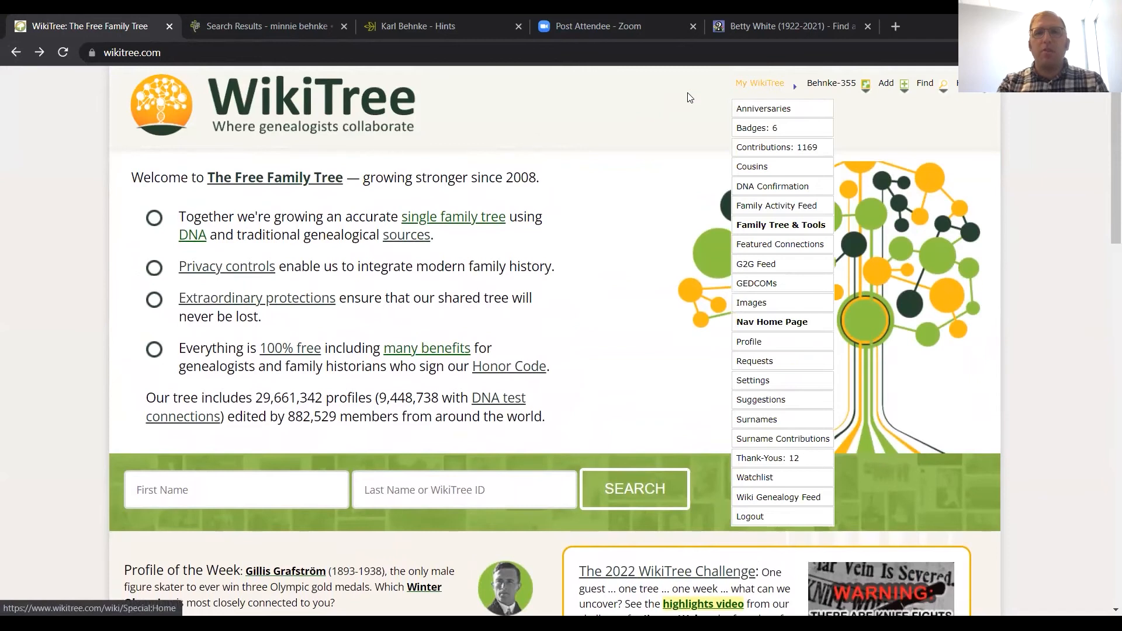
pyautogui.click(767, 226)
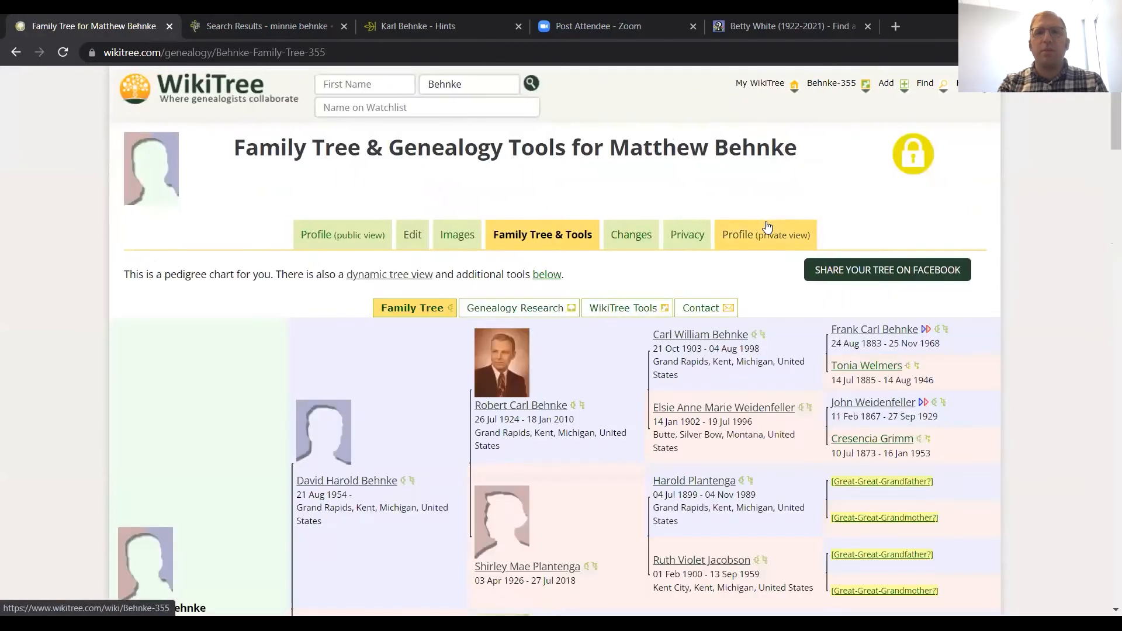
pyautogui.click(877, 331)
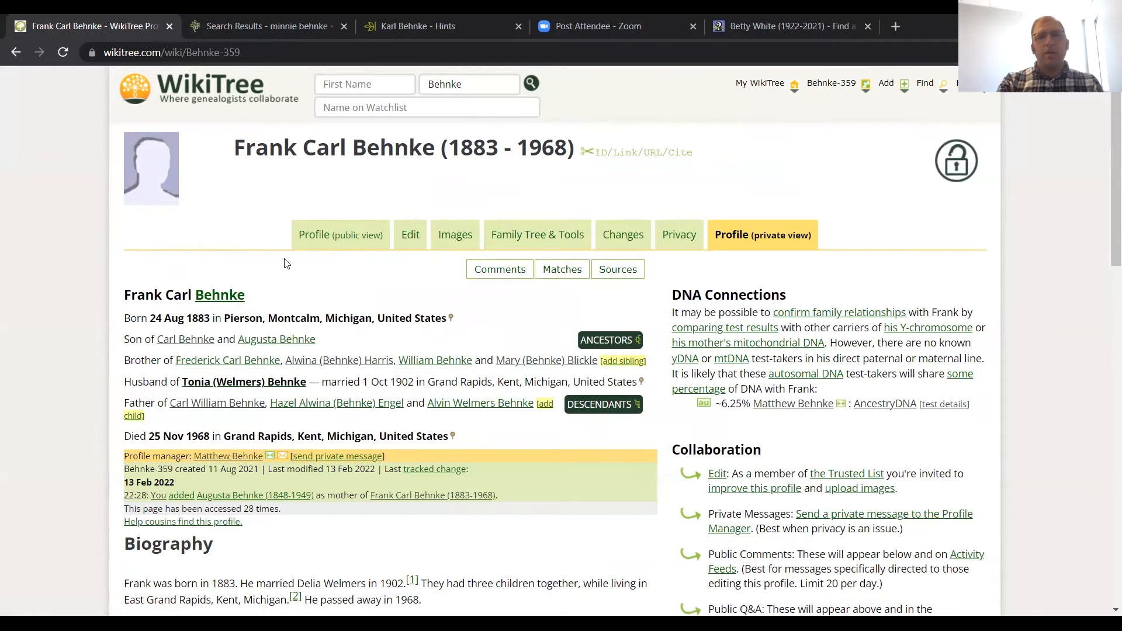
pyautogui.click(618, 364)
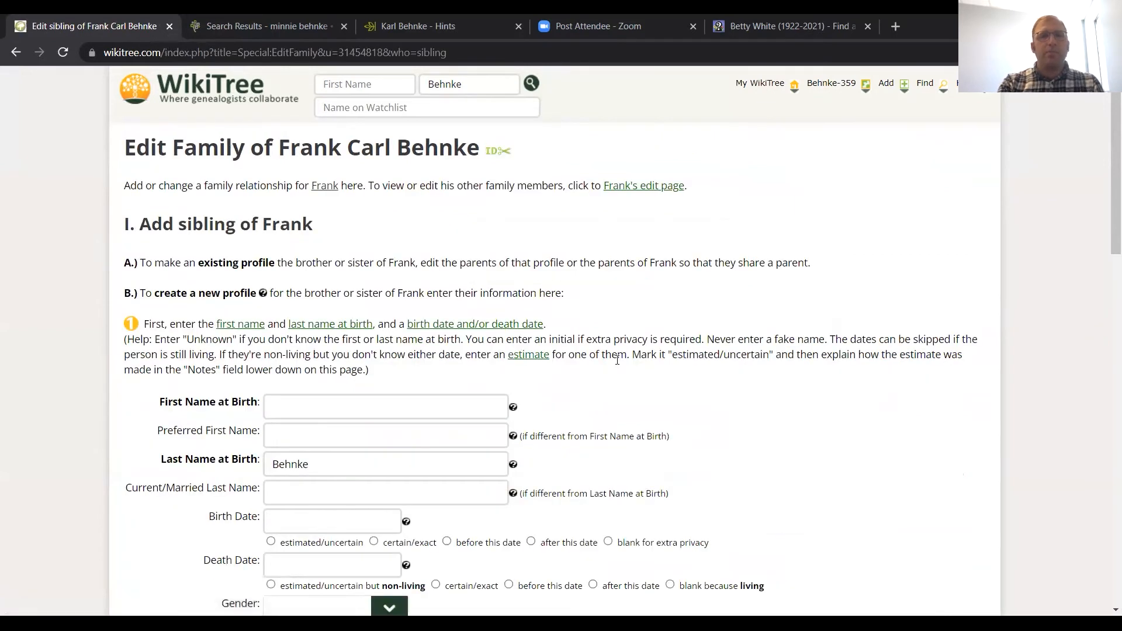
# Step: Enter the sibling's familiar first name and move it from First Name at Birth to Preferred First Name
pyautogui.click(396, 404)
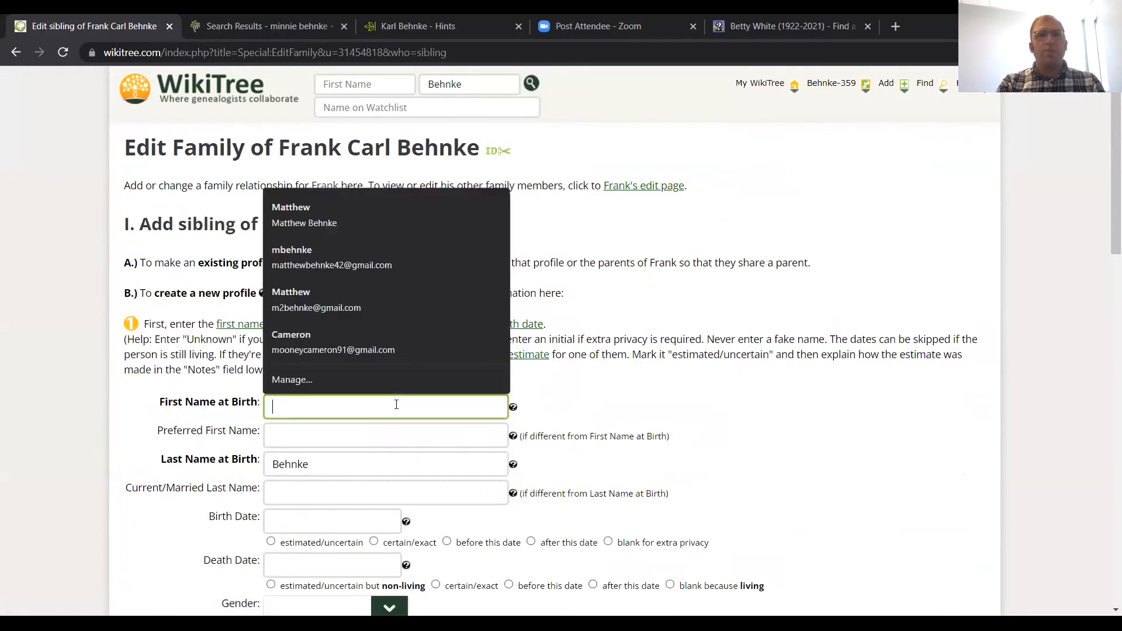
pyautogui.write('Minnie')
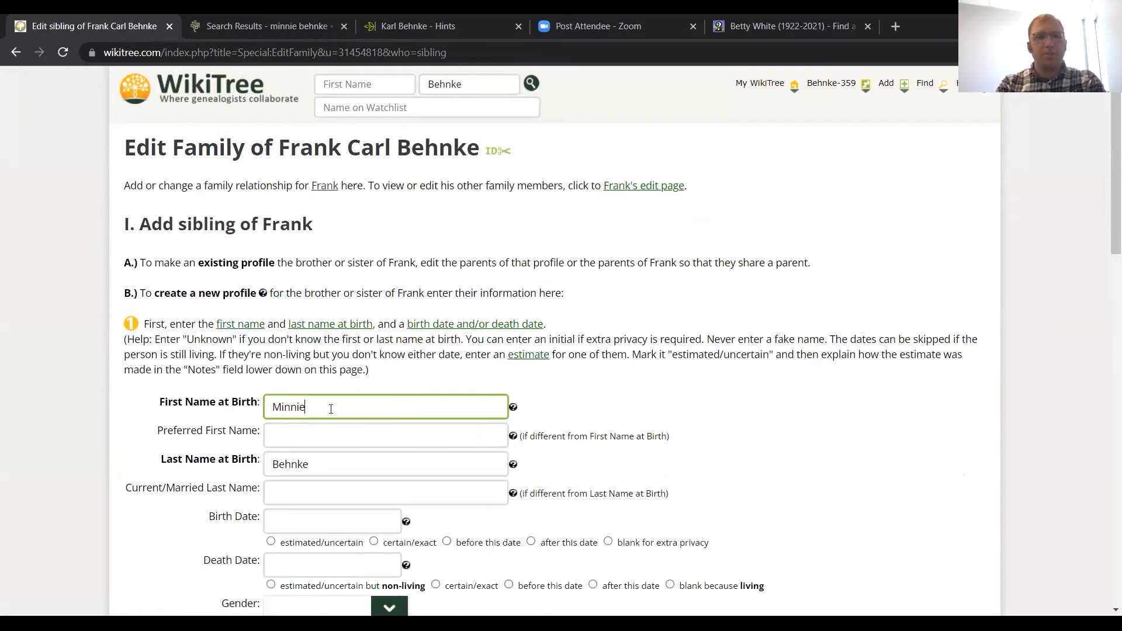
pyautogui.moveTo(328, 408); pyautogui.dragTo(270, 407)
pyautogui.rightClick(284, 404)
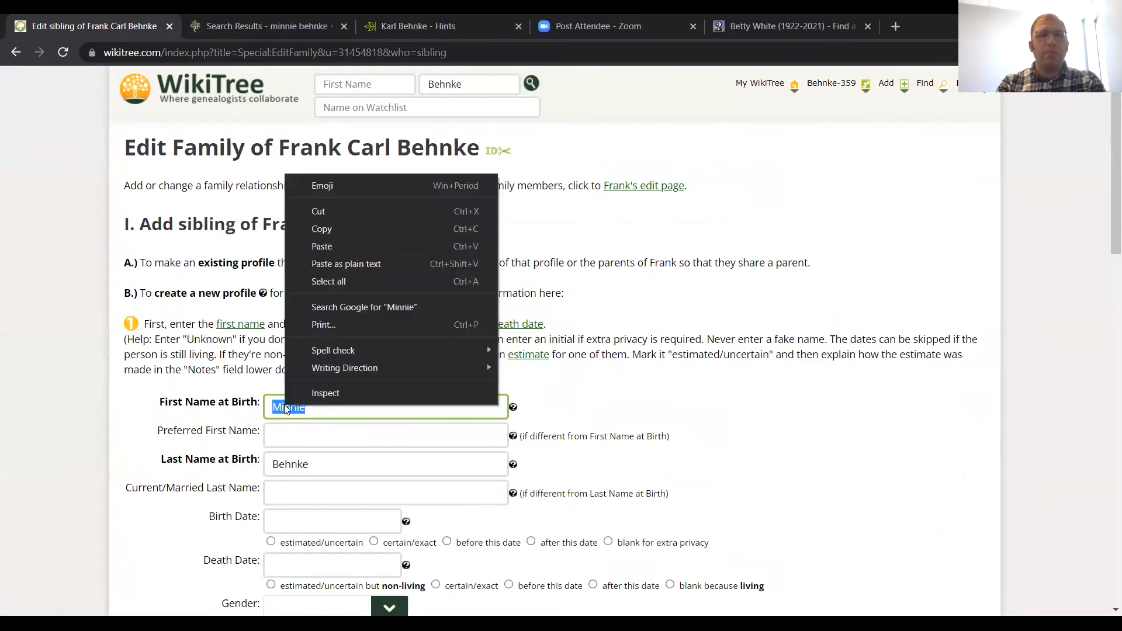
pyautogui.click(319, 212)
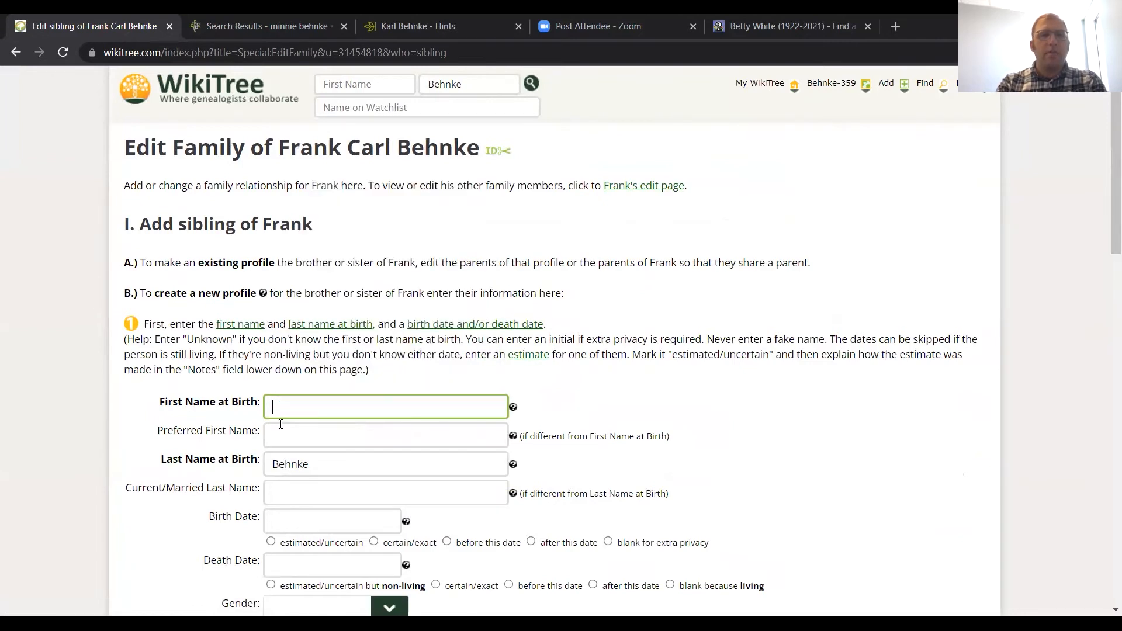
pyautogui.click(281, 433)
pyautogui.hotkey('ctrl', 'v')
# Step: Fill in First Name at Birth with the sibling's formal given name
pyautogui.click(290, 407)
pyautogui.write('Will')
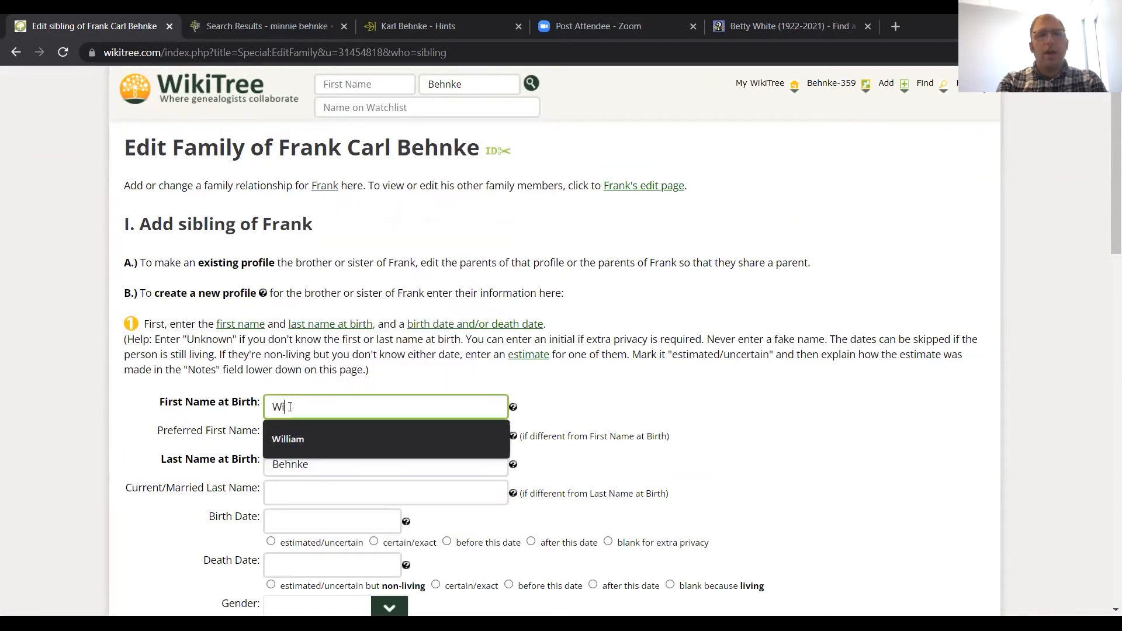
pyautogui.write('iemina')
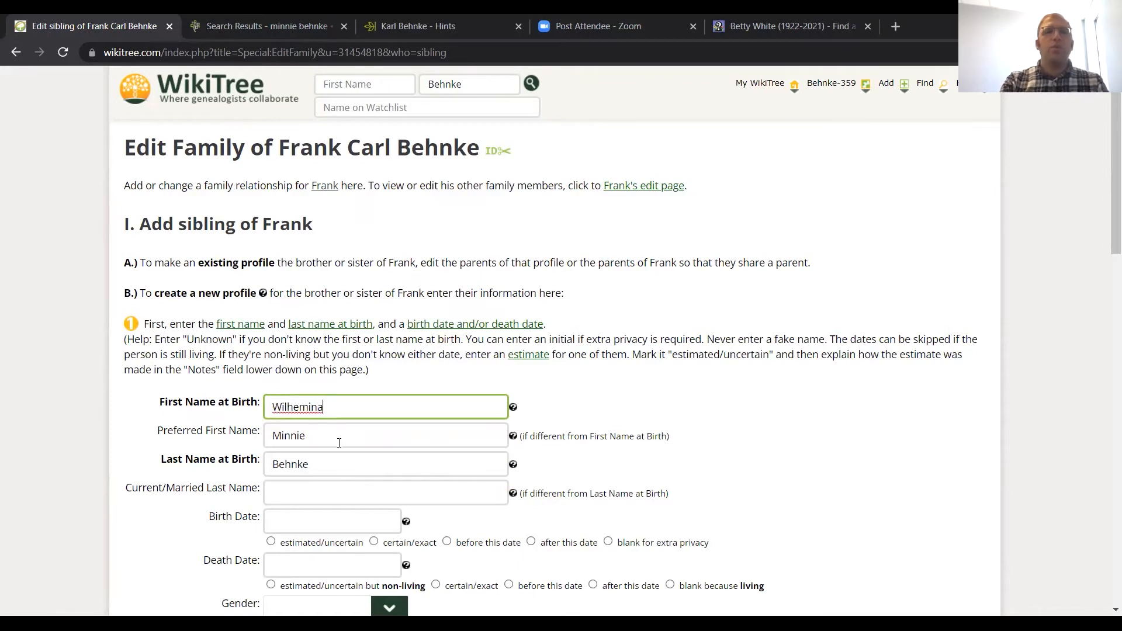
pyautogui.click(339, 443)
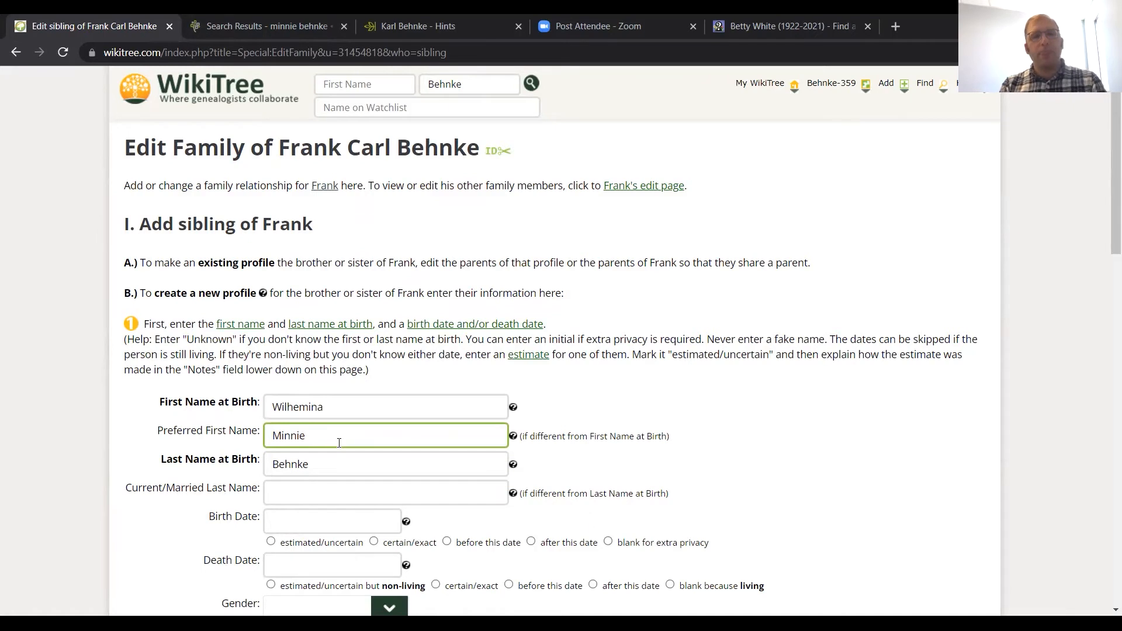
# Step: Set the new sibling's gender to Female, leaving the married last name blank
pyautogui.scroll(-1, 337, 444)
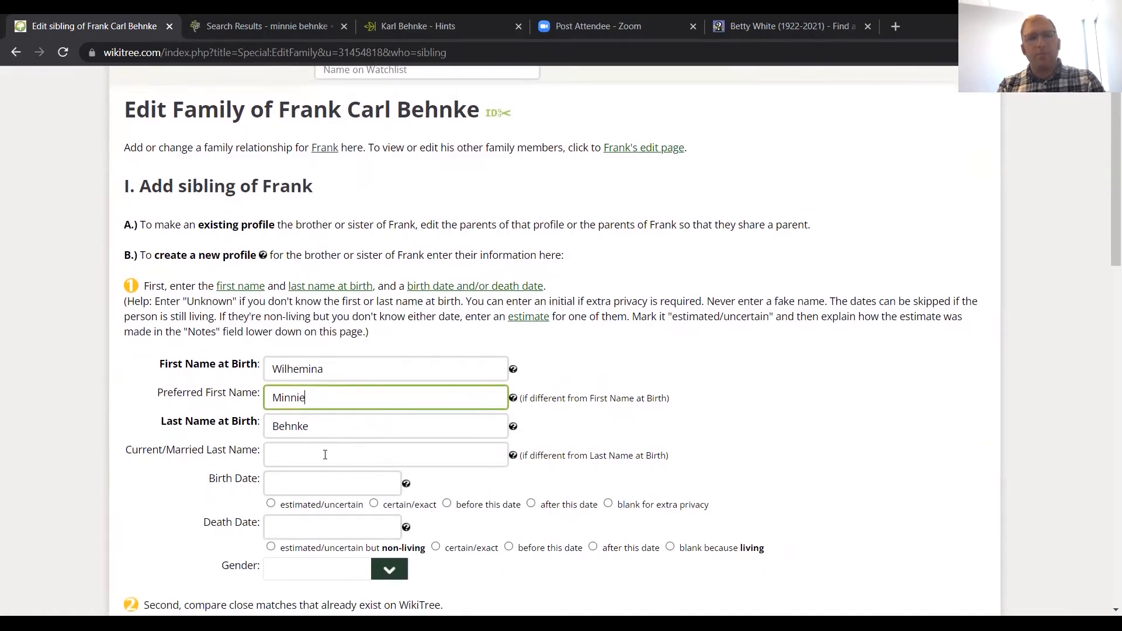
pyautogui.click(325, 454)
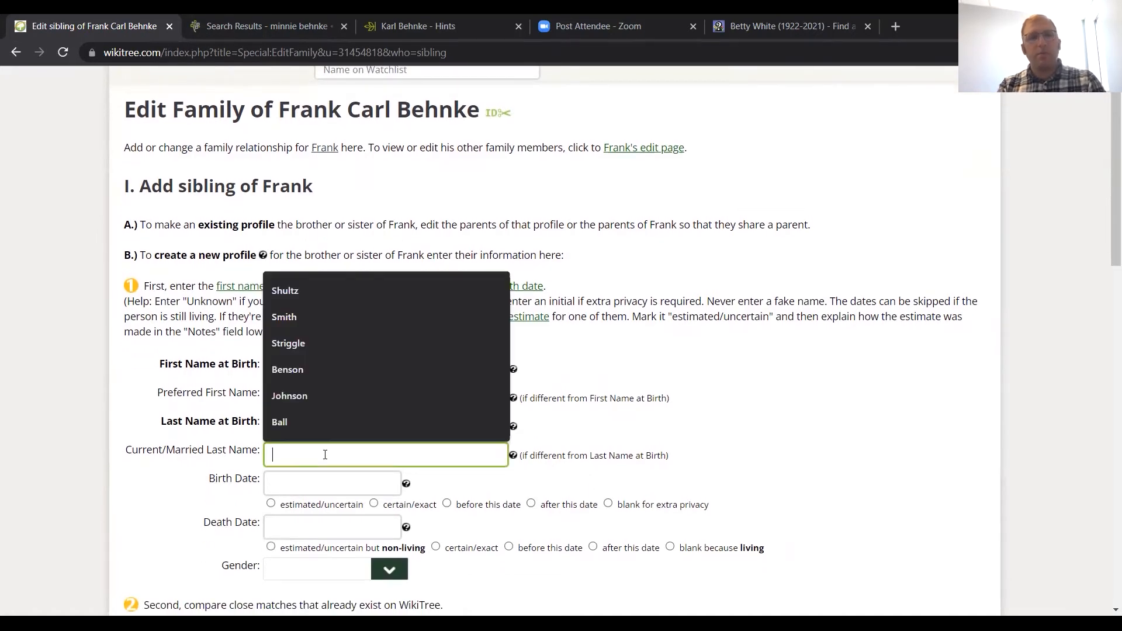
pyautogui.click(297, 491)
pyautogui.scroll(-1, 293, 444)
pyautogui.scroll(-2, 294, 434)
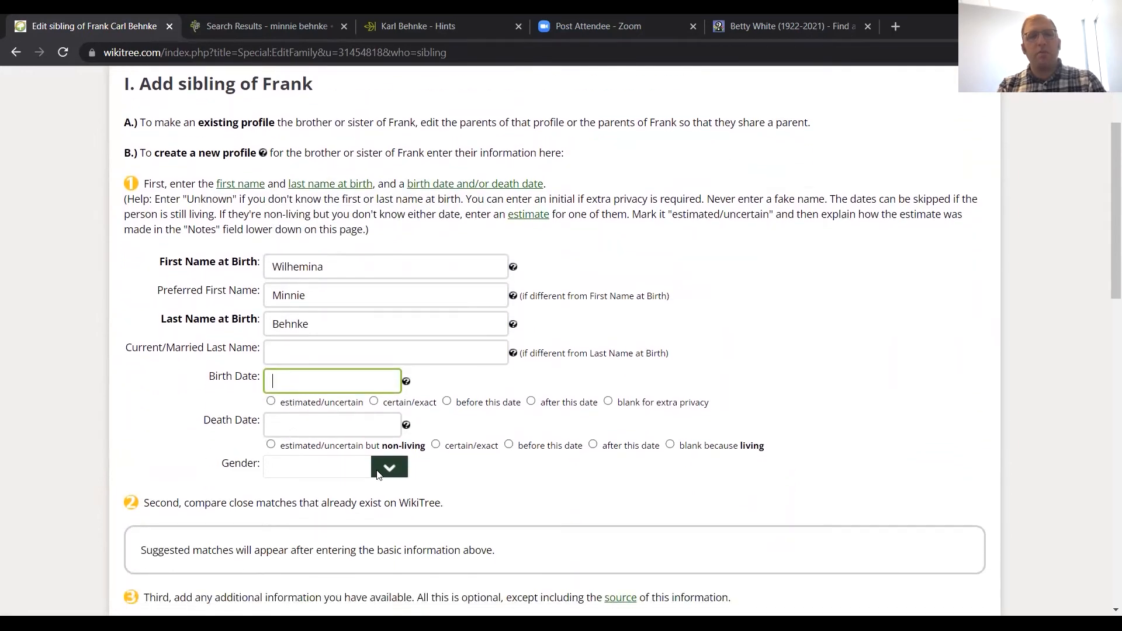
pyautogui.click(377, 475)
pyautogui.click(378, 515)
pyautogui.scroll(-4, 378, 516)
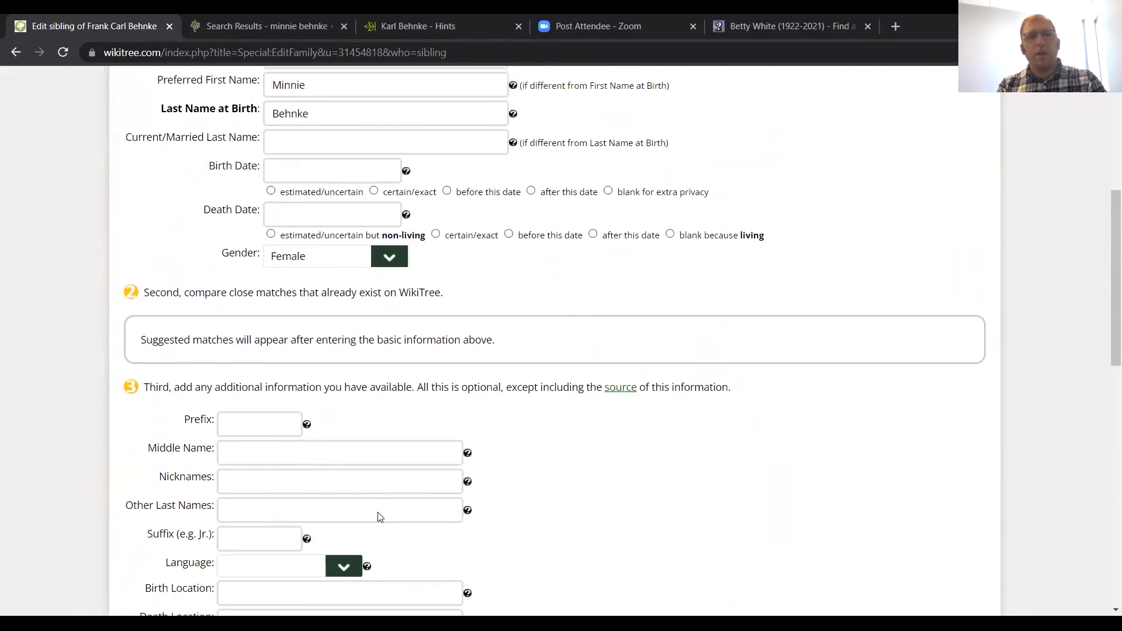
# Step: Add the two Michigan Marriages, 1868-1925 citations and the Find a Grave memorial link to the new sibling's sources
pyautogui.scroll(-6, 378, 516)
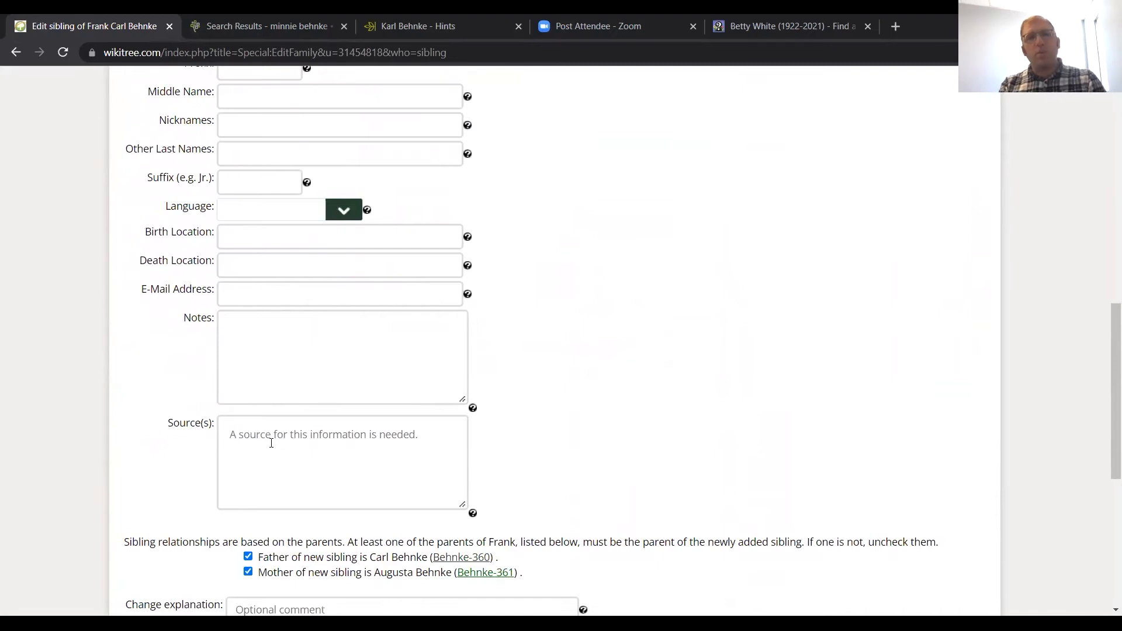
pyautogui.click(272, 443)
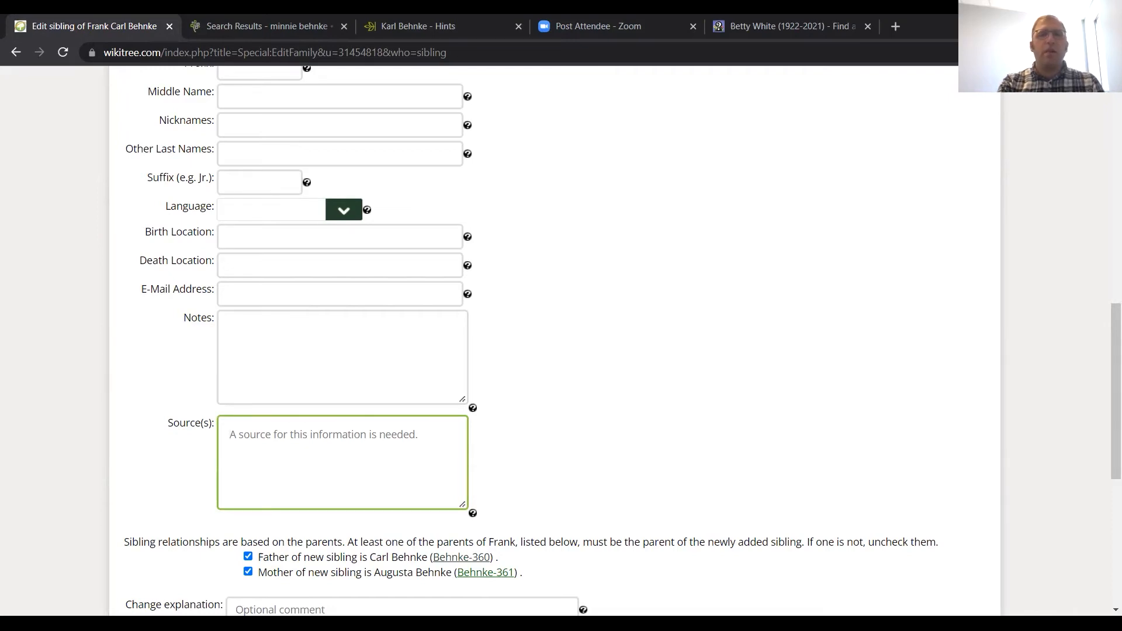
pyautogui.hotkey('alt', 'Tab')
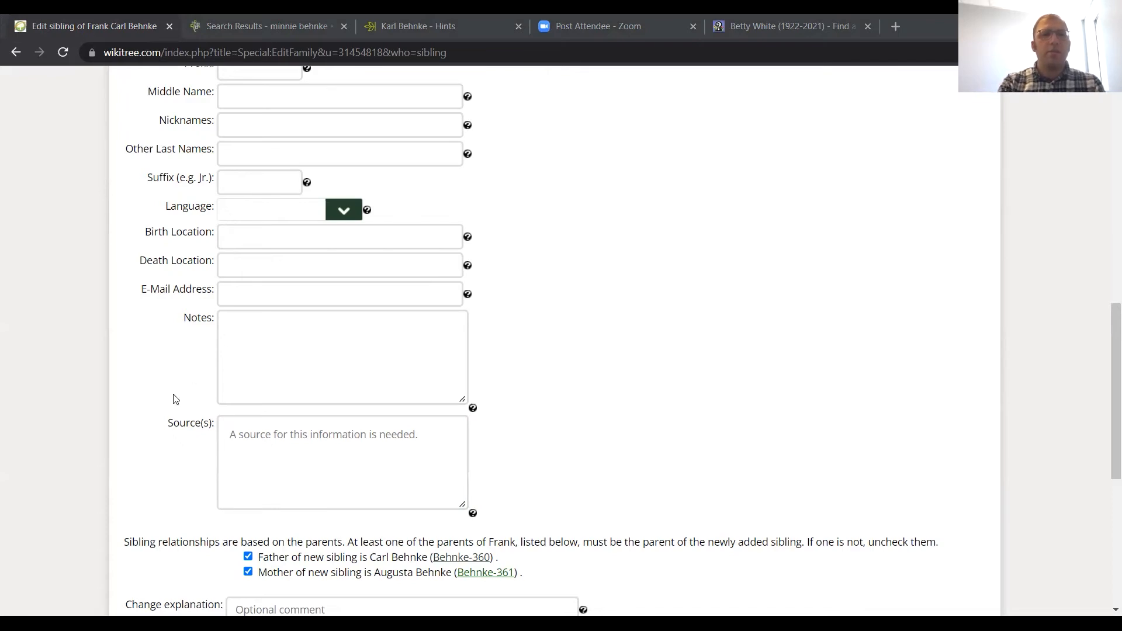
pyautogui.click(239, 428)
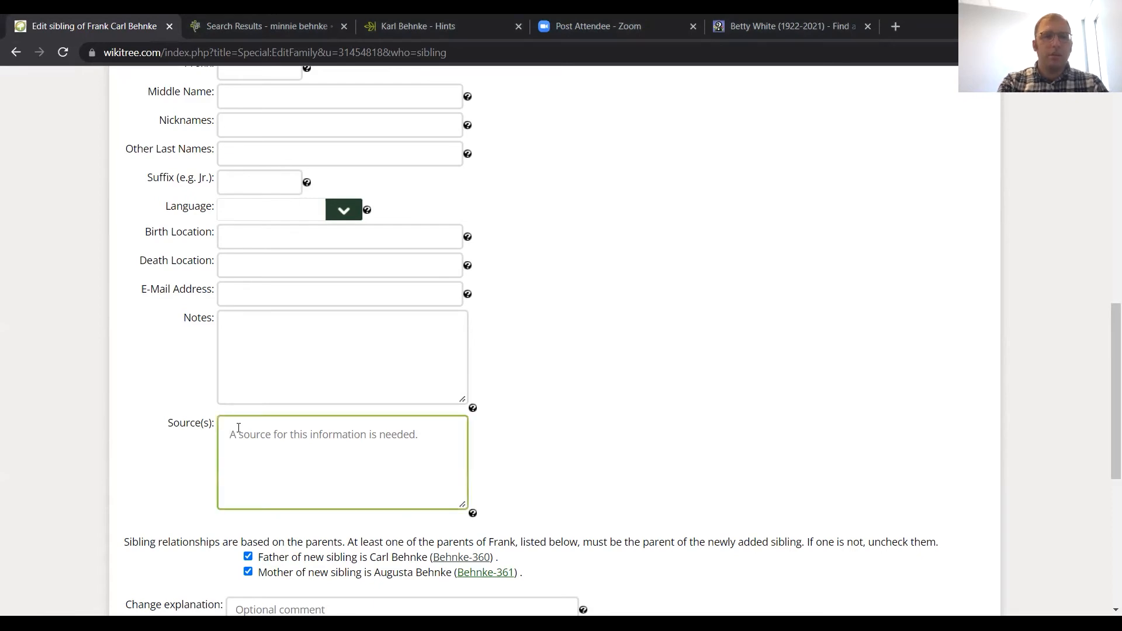
pyautogui.hotkey('ctrl', 'v')
pyautogui.scroll(2, 314, 458)
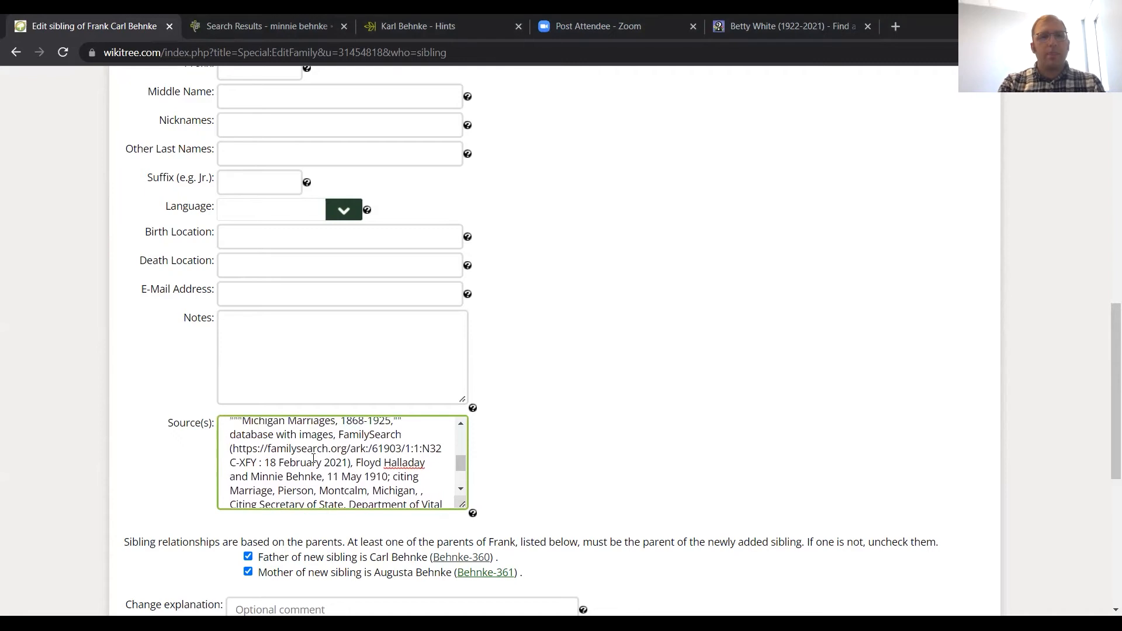
pyautogui.scroll(3, 314, 459)
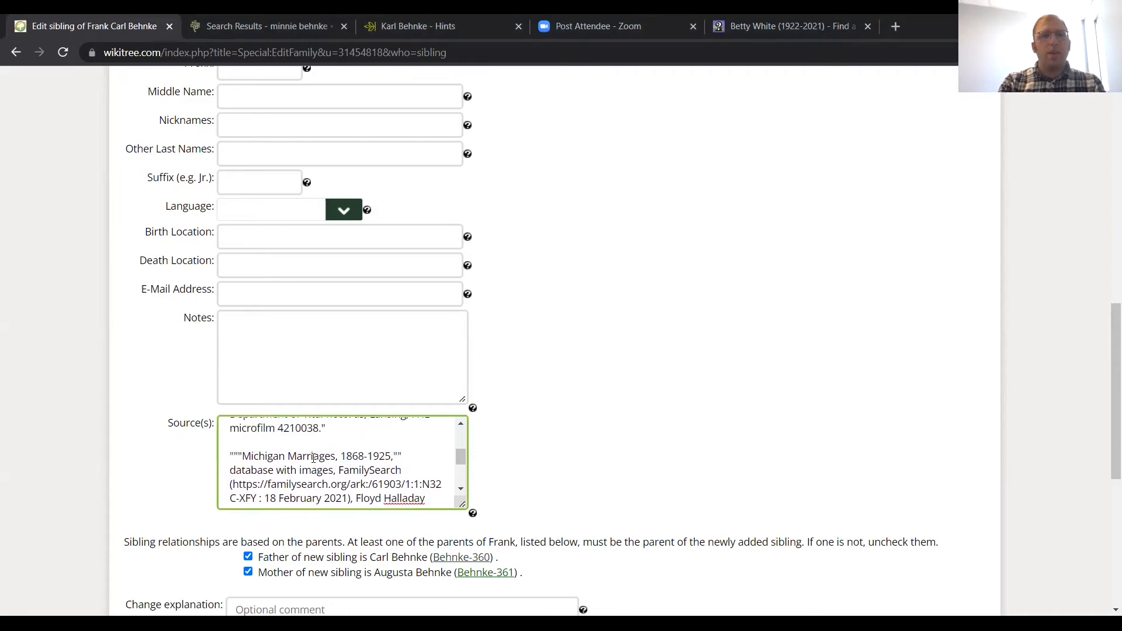
pyautogui.scroll(-5, 314, 459)
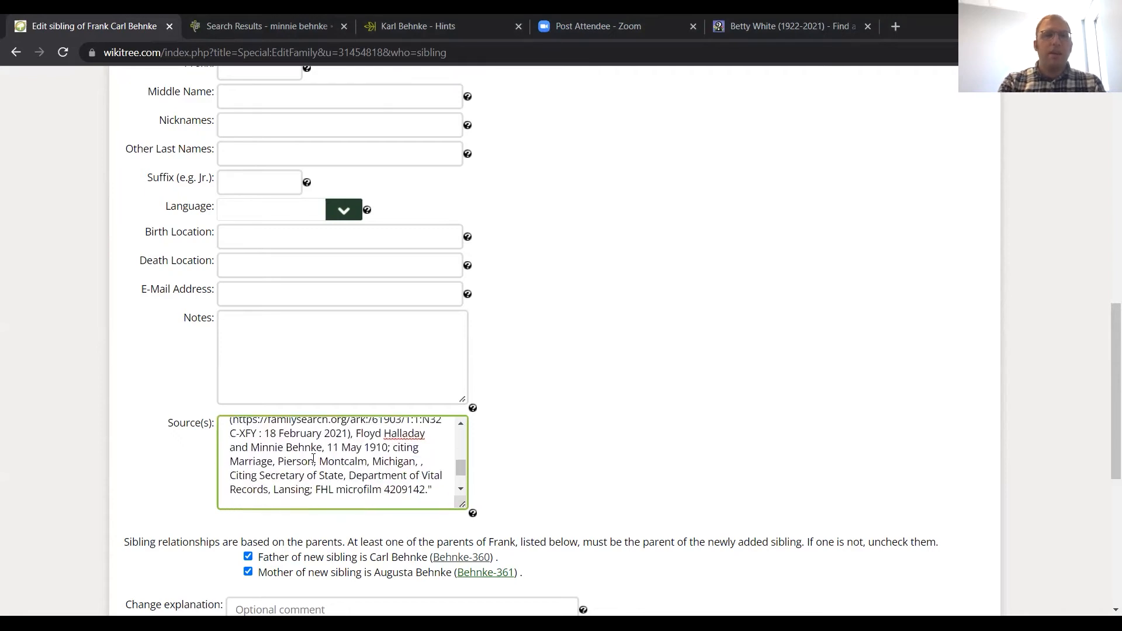
pyautogui.scroll(-1, 543, 437)
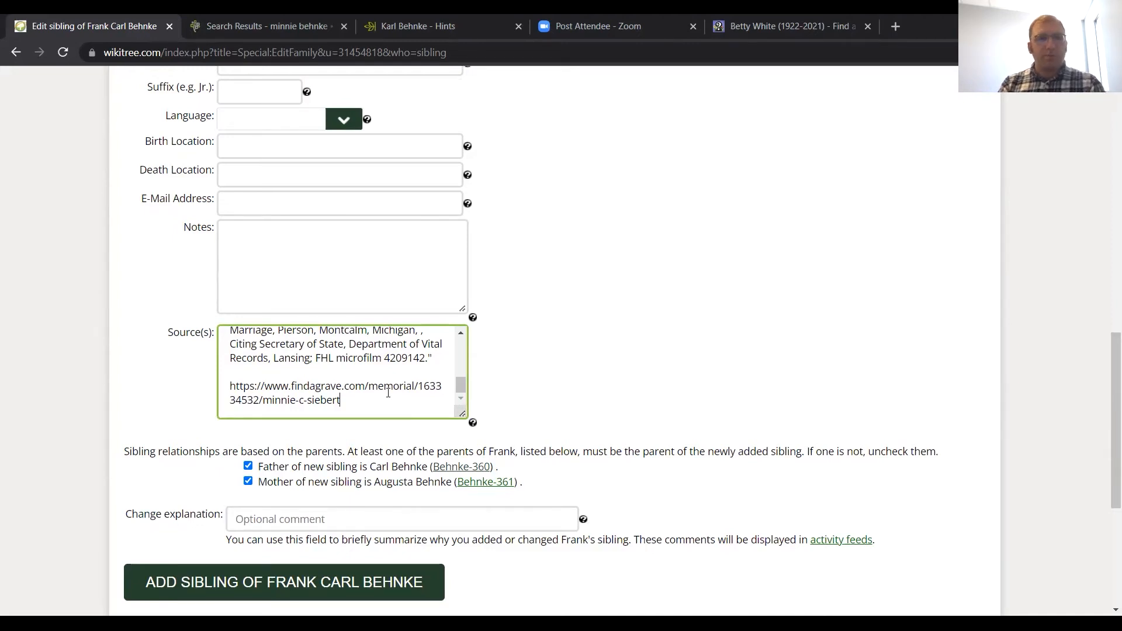
# Step: Check the pasted sources, then set the sibling's death date to 1964 and fill in the birth year
pyautogui.scroll(1, 381, 390)
pyautogui.scroll(6, 381, 389)
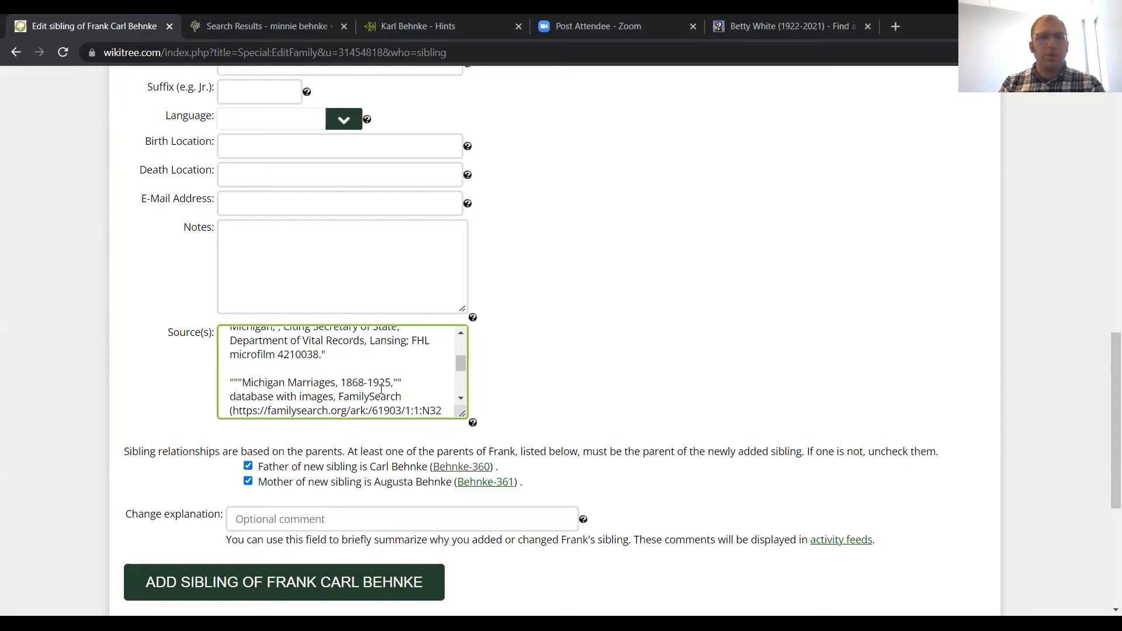
pyautogui.scroll(5, 381, 389)
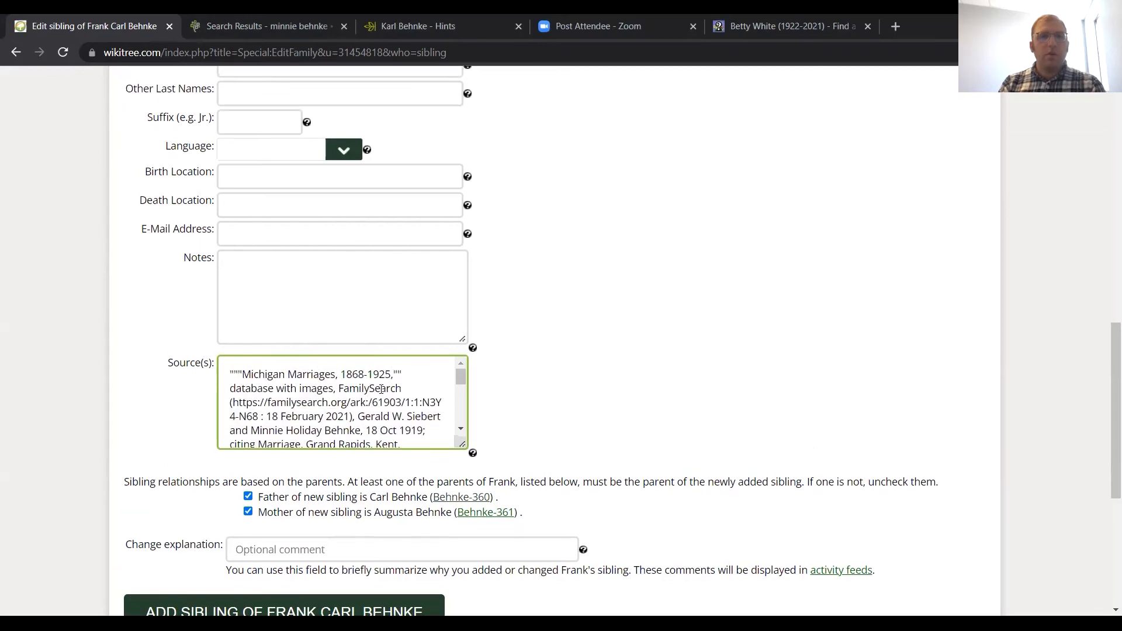
pyautogui.scroll(6, 381, 389)
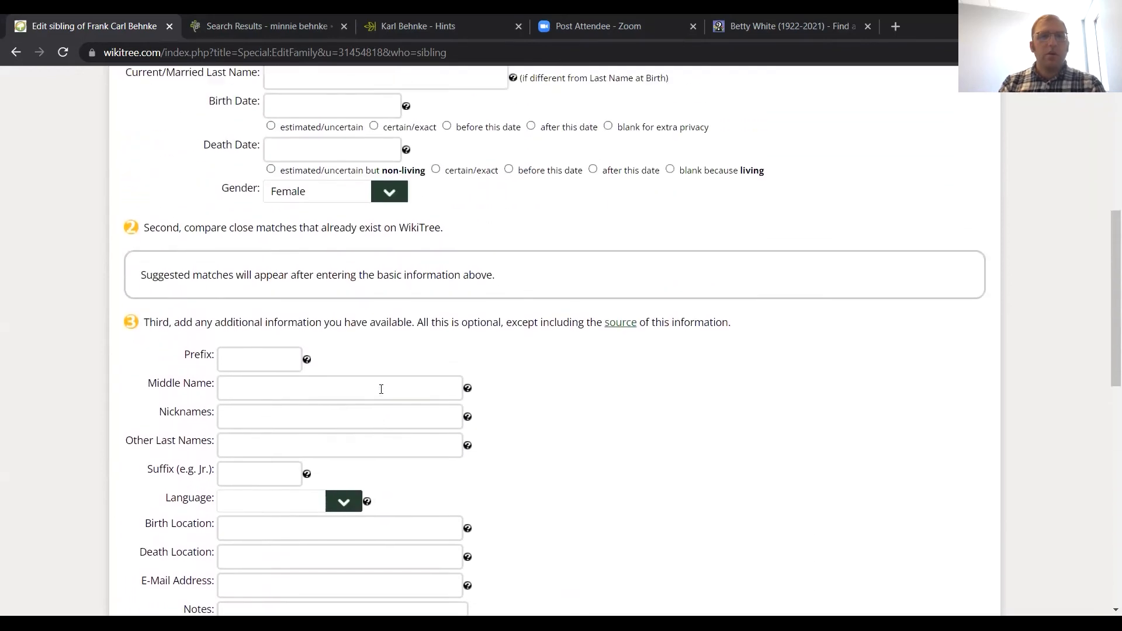
pyautogui.scroll(1, 381, 389)
pyautogui.click(296, 286)
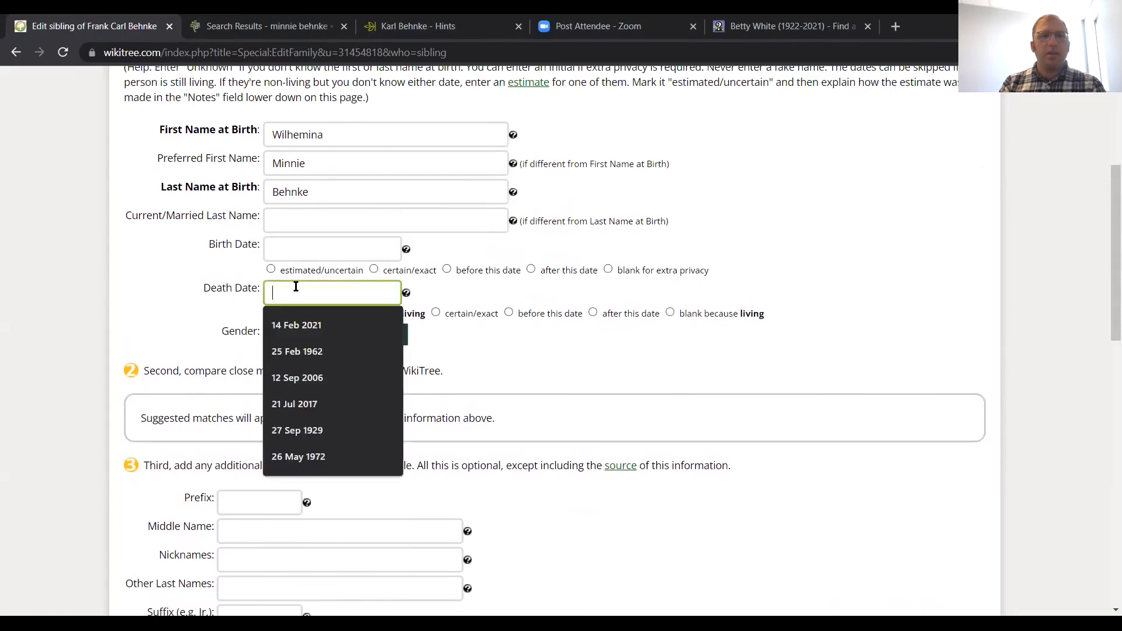
pyautogui.write('1964')
pyautogui.click(294, 250)
pyautogui.write('1')
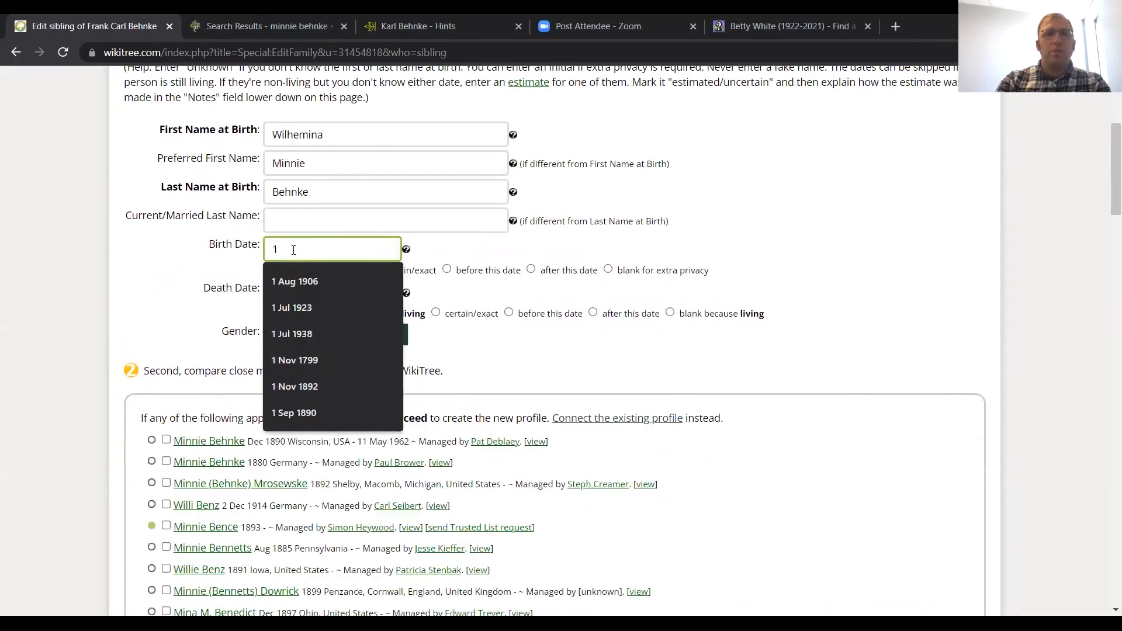
pyautogui.write('88')
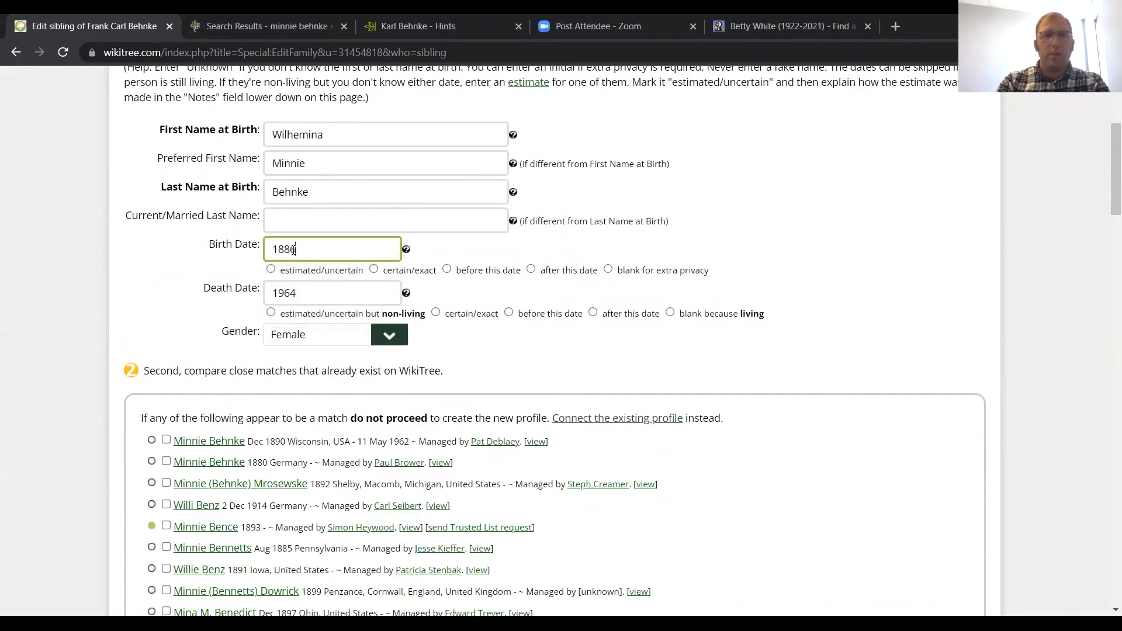
pyautogui.write('6')
# Step: Compare the new sibling's name and dates against the list of close matches that already exist on WikiTree
pyautogui.scroll(-2, 337, 293)
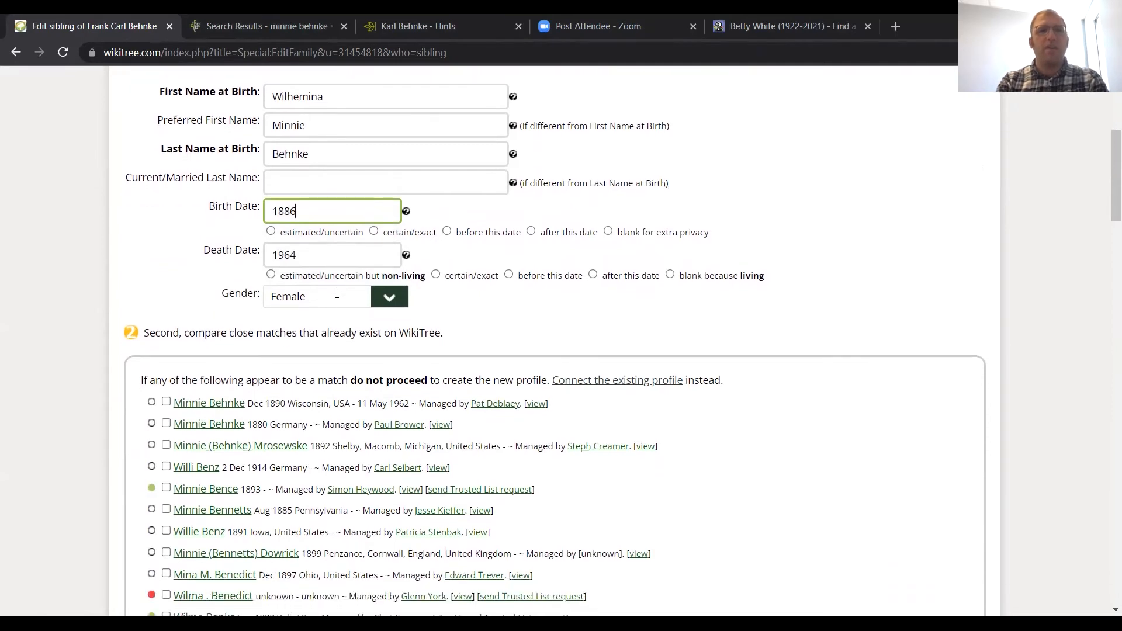
pyautogui.scroll(-1, 337, 300)
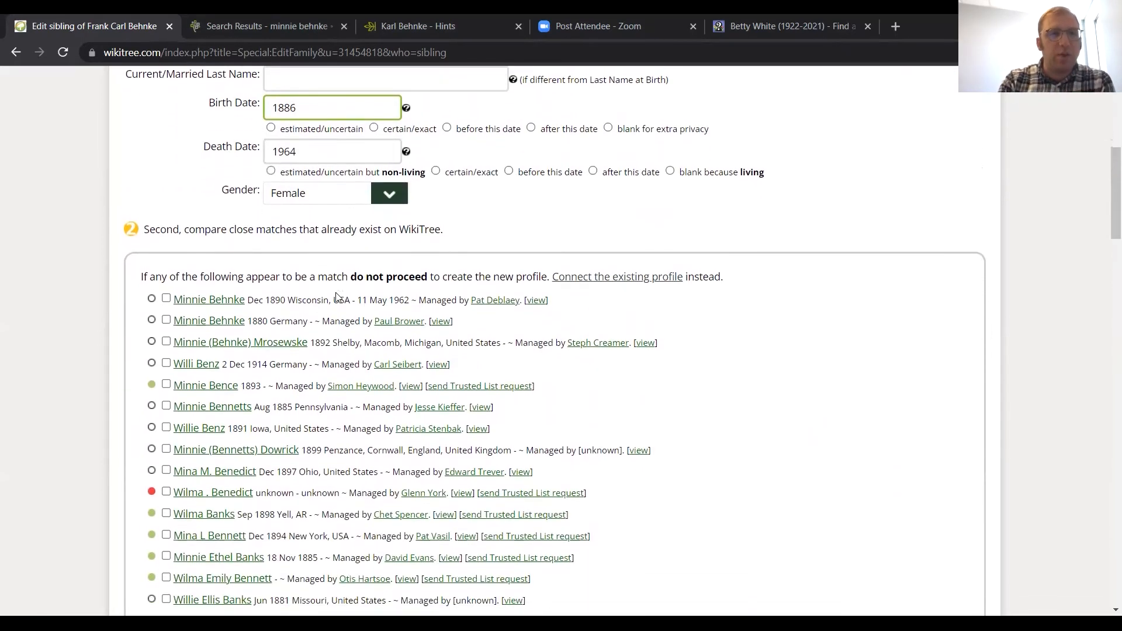
pyautogui.scroll(-1, 343, 303)
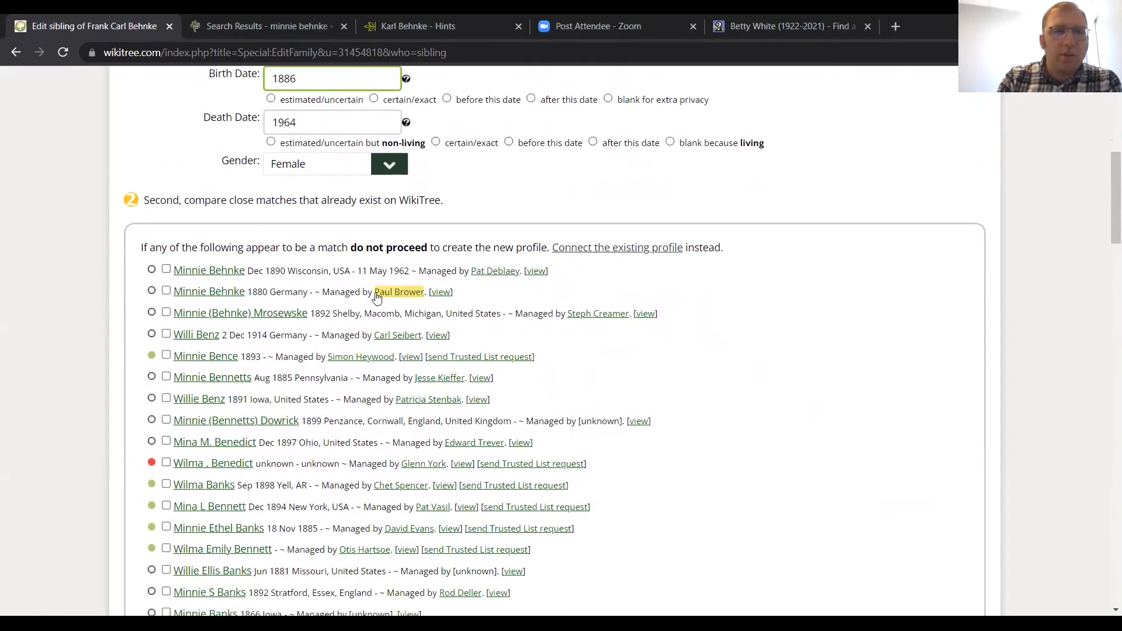
pyautogui.moveTo(399, 292)
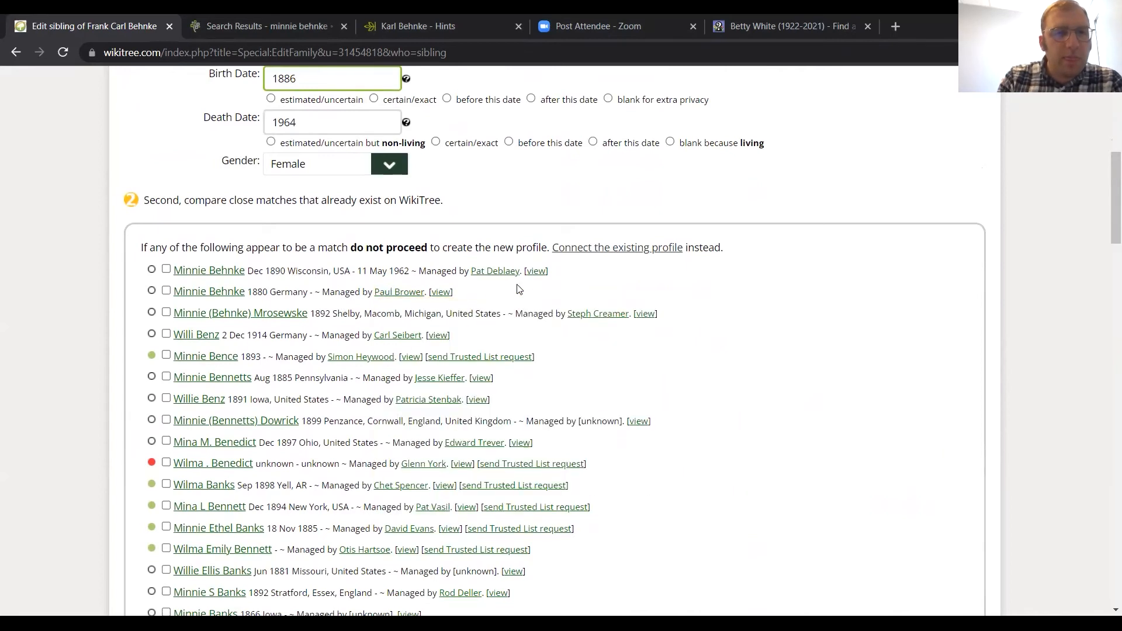
pyautogui.scroll(3, 537, 303)
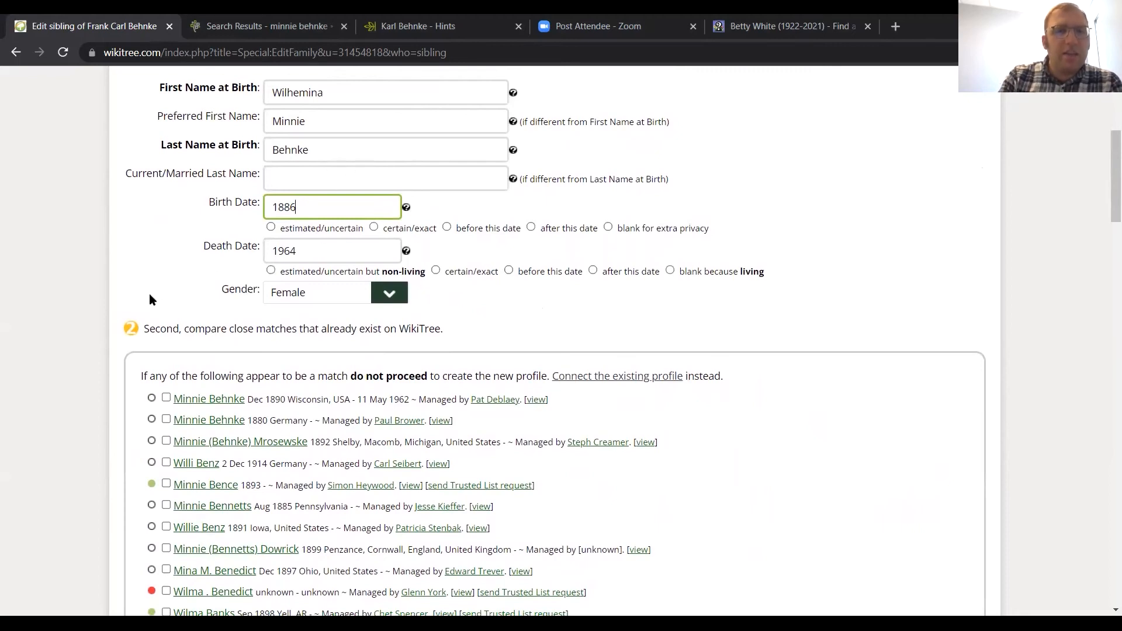
pyautogui.scroll(-4, 150, 298)
pyautogui.scroll(-3, 150, 299)
pyautogui.scroll(-4, 150, 300)
pyautogui.scroll(-4, 150, 298)
pyautogui.scroll(-3, 149, 299)
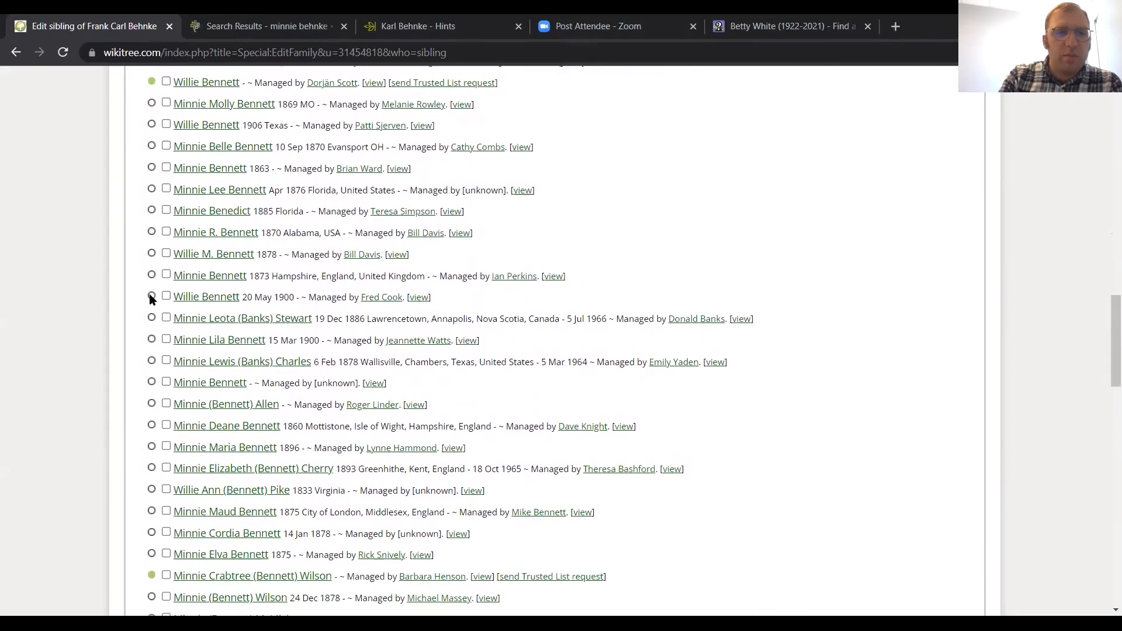
pyautogui.scroll(-1, 150, 299)
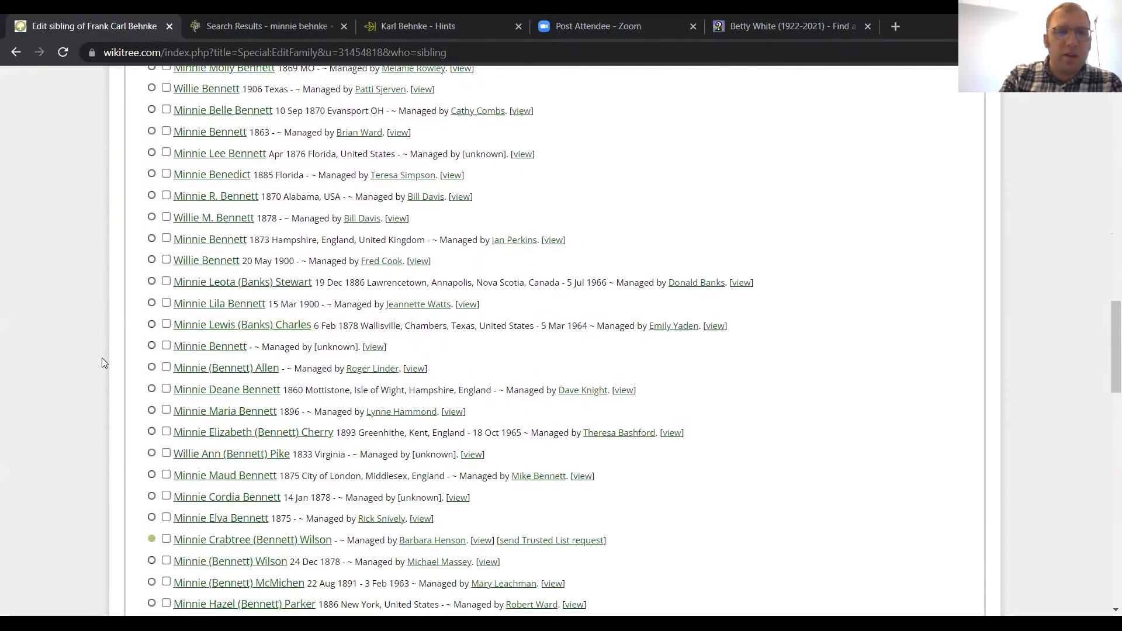
pyautogui.scroll(-2, 126, 377)
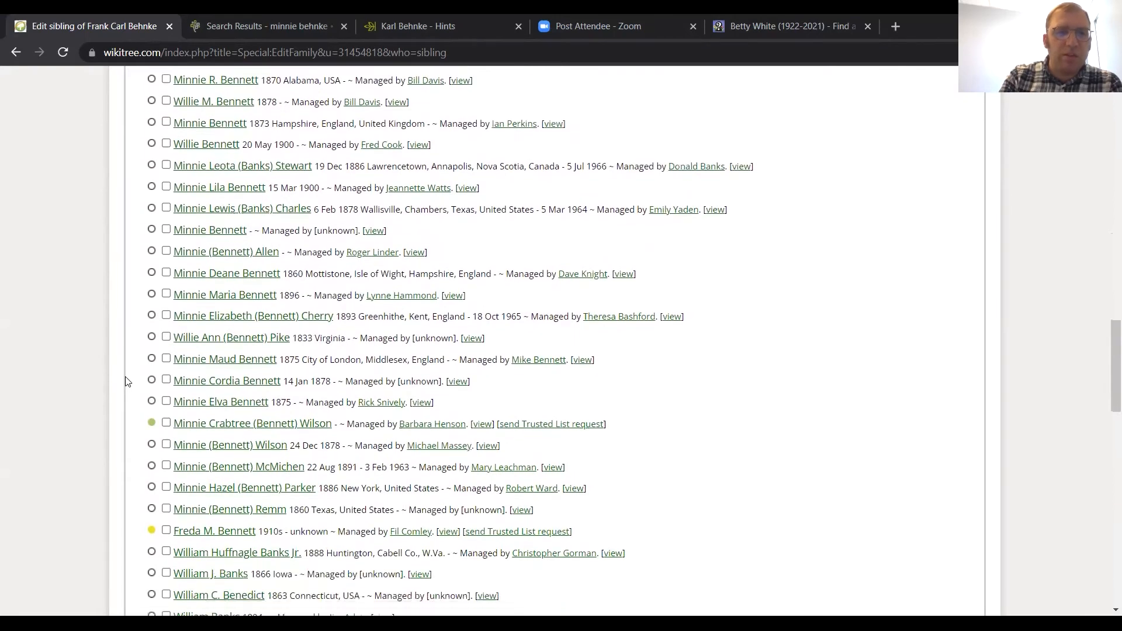
pyautogui.scroll(-3, 133, 385)
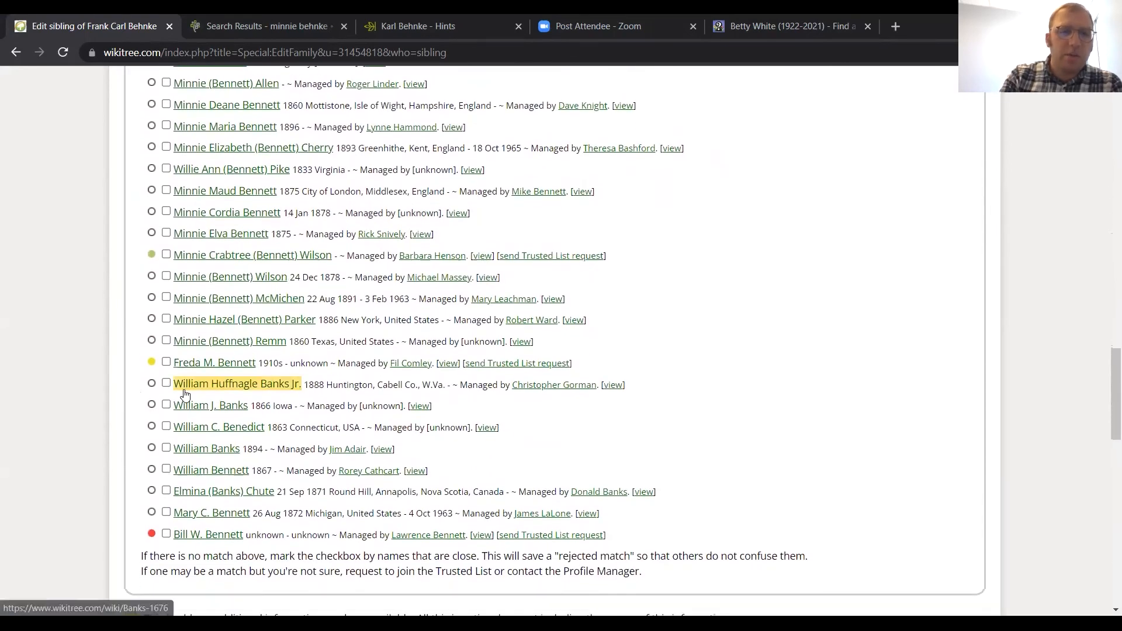
pyautogui.scroll(1, 185, 395)
pyautogui.scroll(-1, 185, 395)
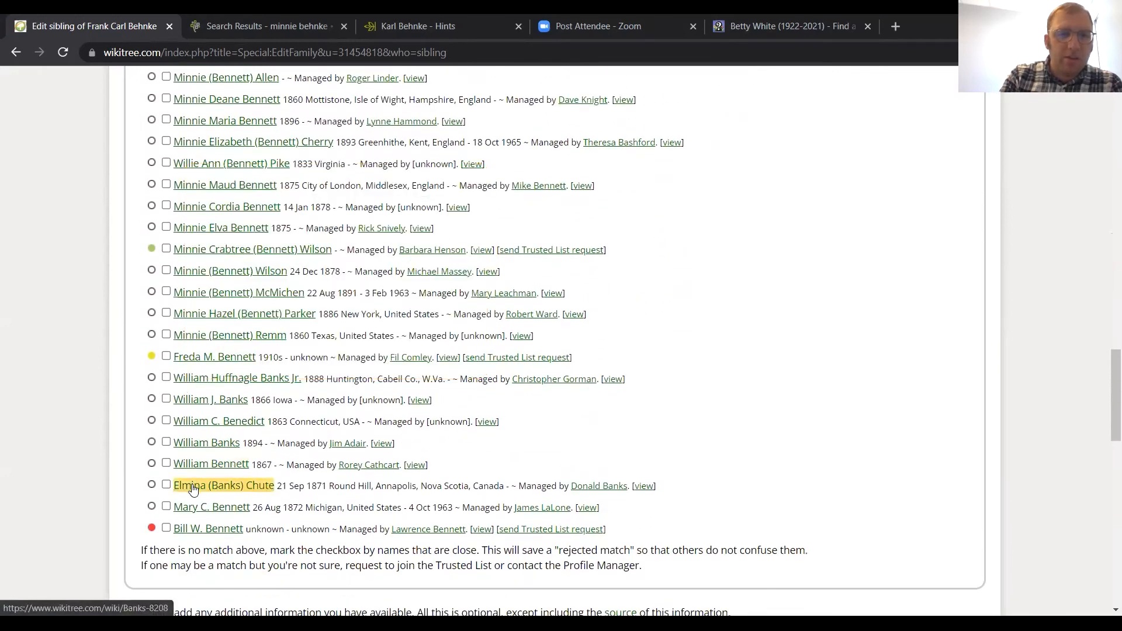
pyautogui.scroll(9, 200, 431)
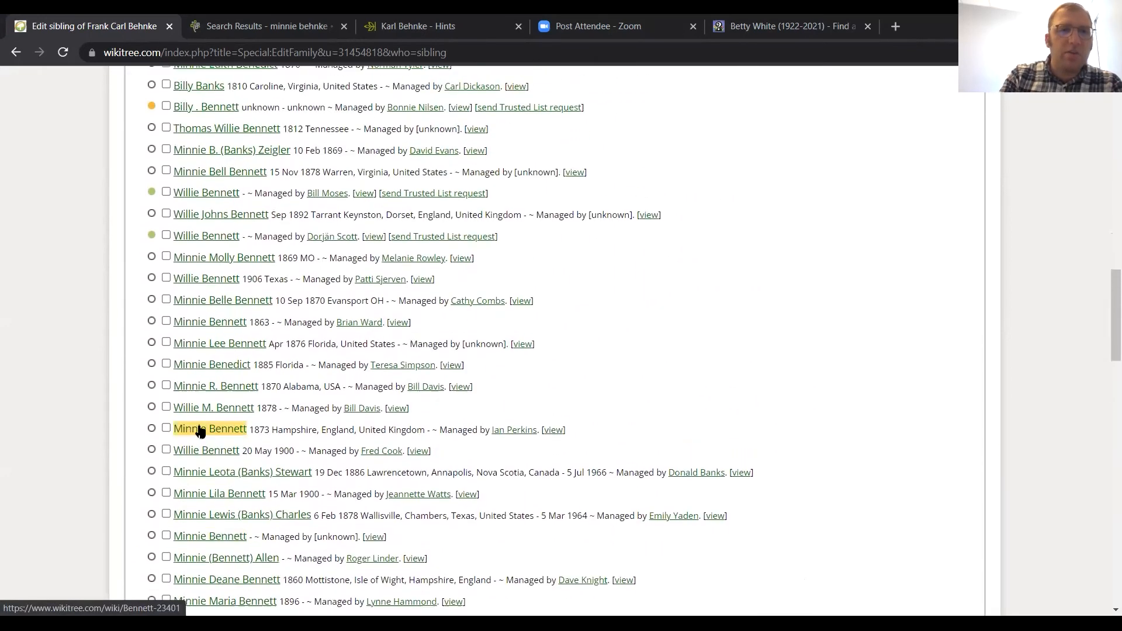
pyautogui.scroll(3, 199, 430)
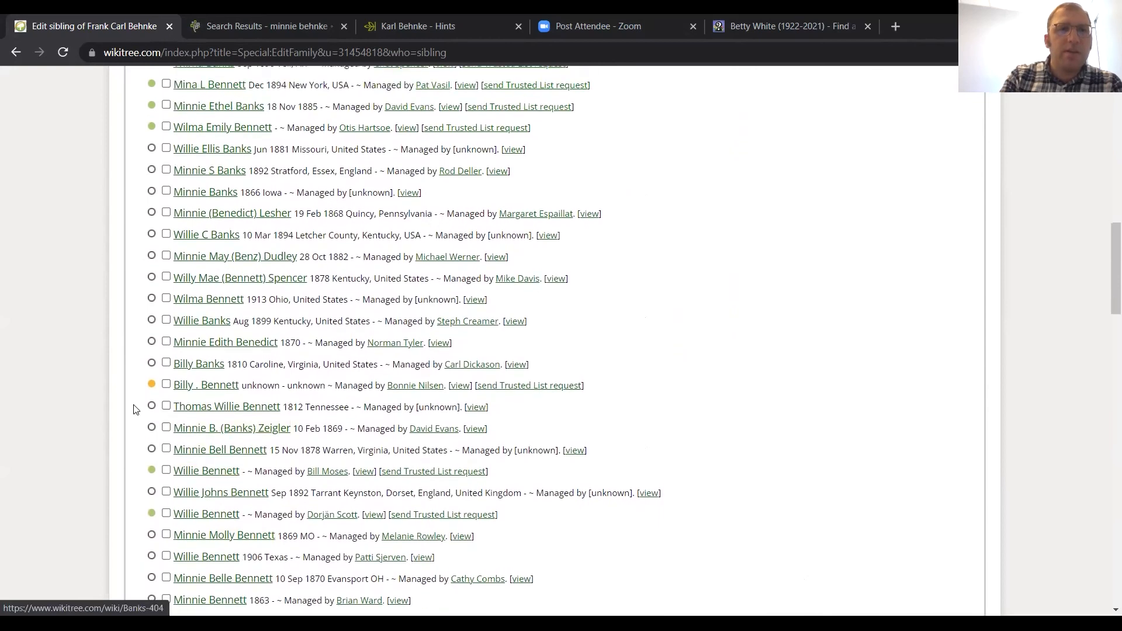
pyautogui.scroll(5, 95, 403)
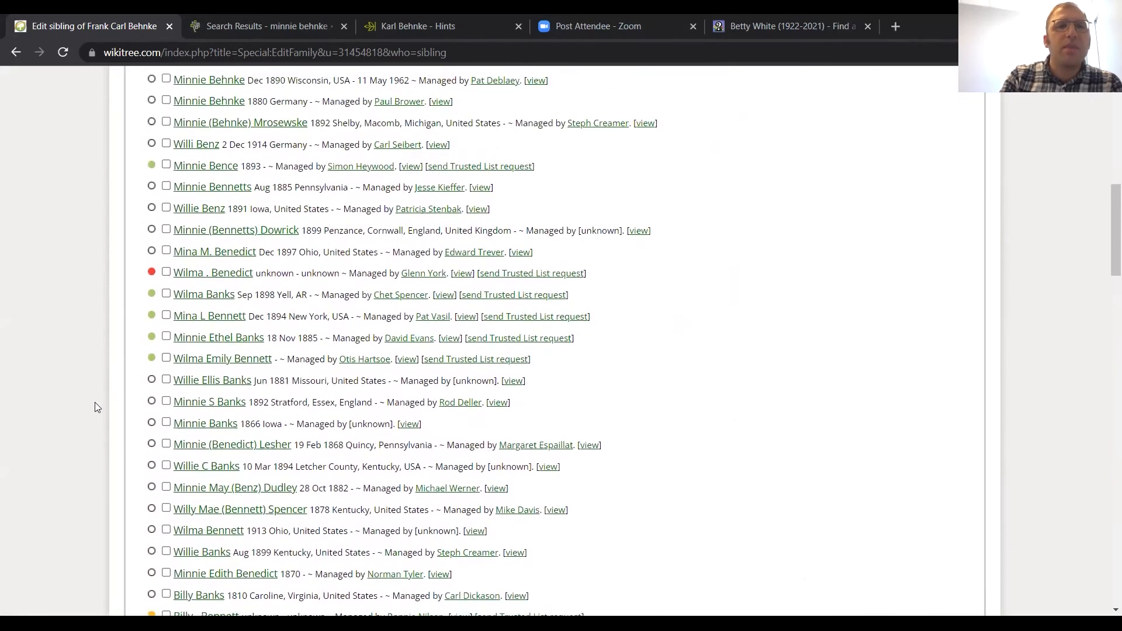
pyautogui.scroll(1, 95, 403)
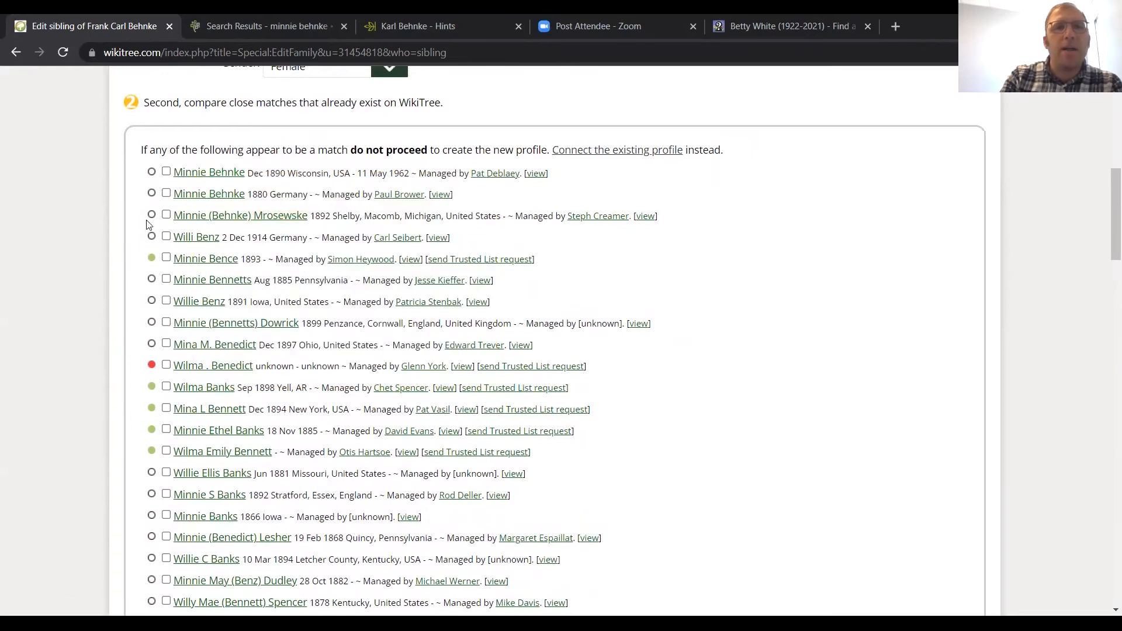
pyautogui.scroll(-20, 140, 250)
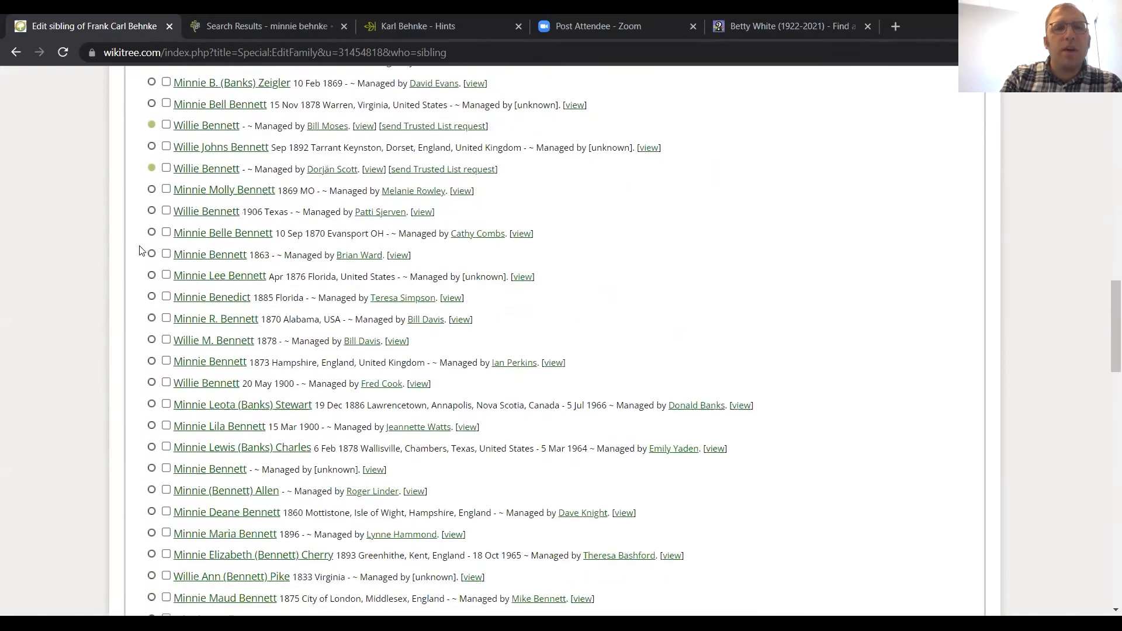
pyautogui.scroll(3, 140, 250)
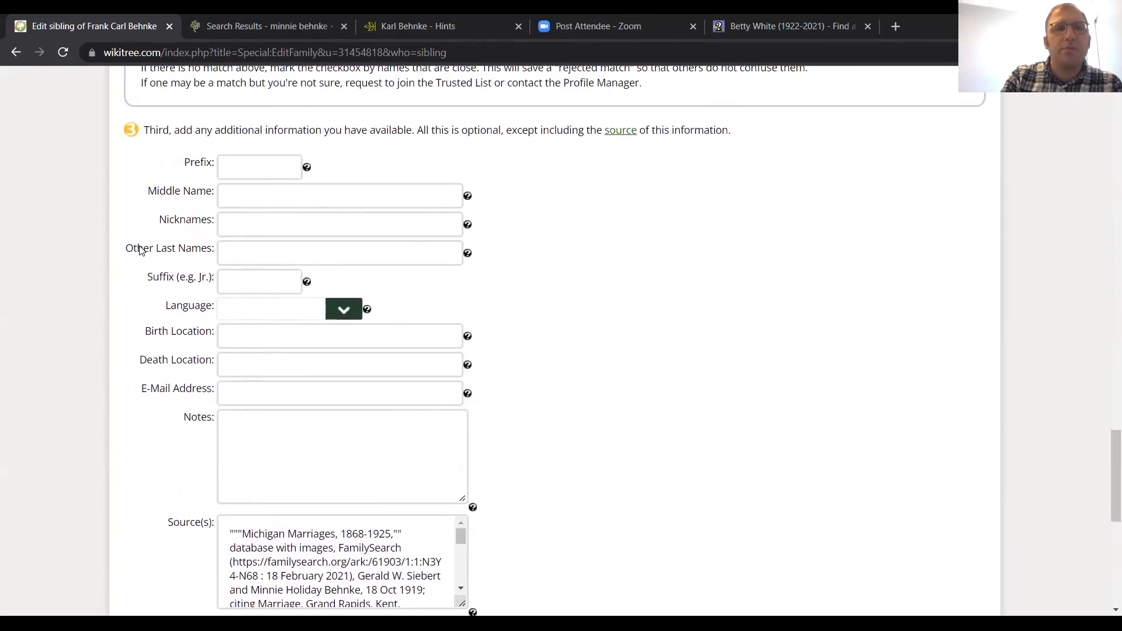
# Step: Set the birth location to Montcalm, Michigan, United States and save the new sibling to the family tree
pyautogui.click(226, 329)
pyautogui.scroll(-8, 238, 328)
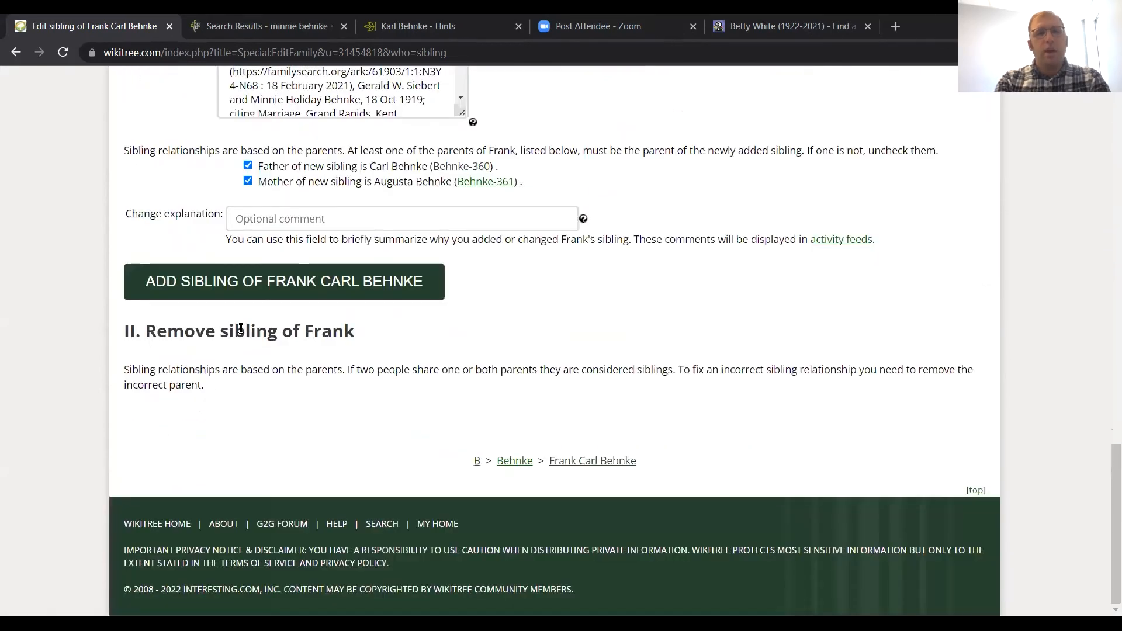
pyautogui.scroll(7, 286, 246)
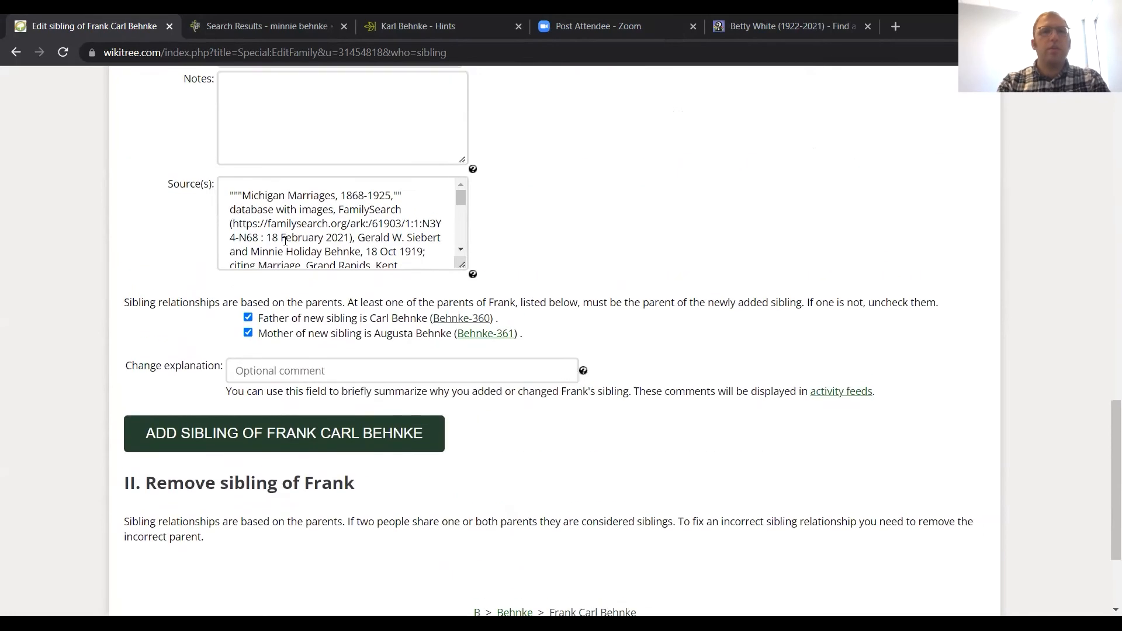
pyautogui.write('Montcalm,')
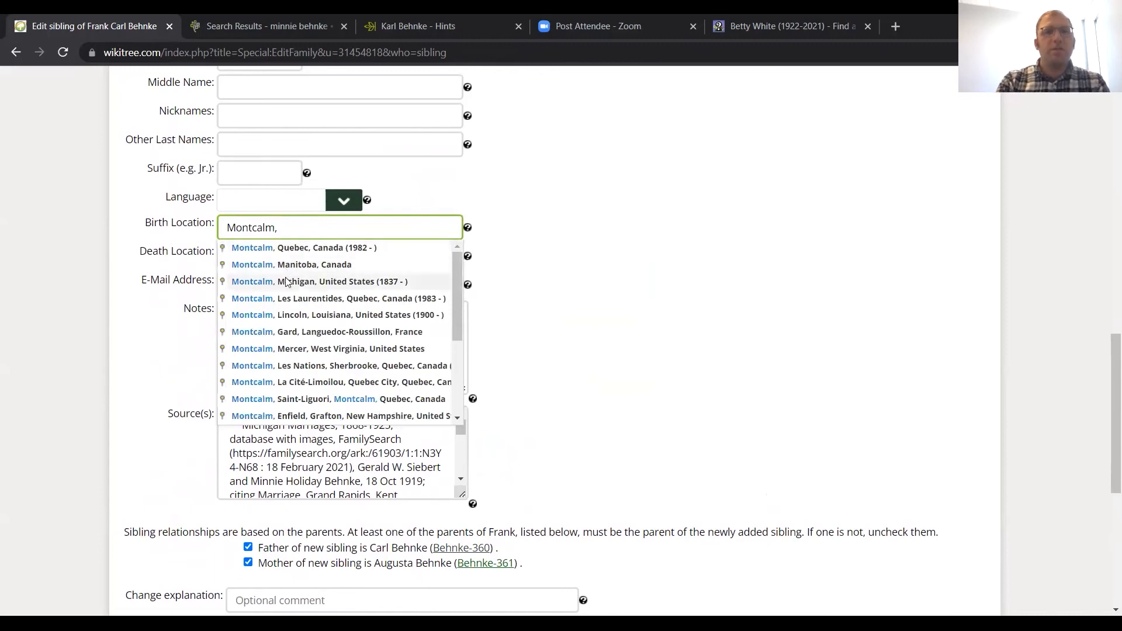
pyautogui.click(286, 281)
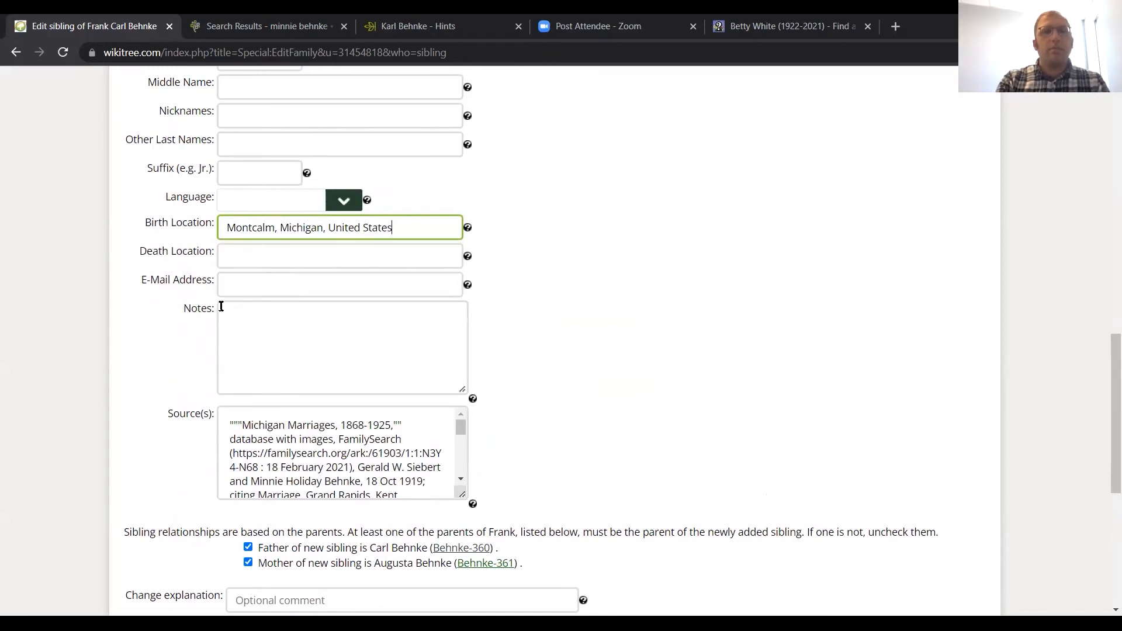
pyautogui.scroll(-4, 168, 369)
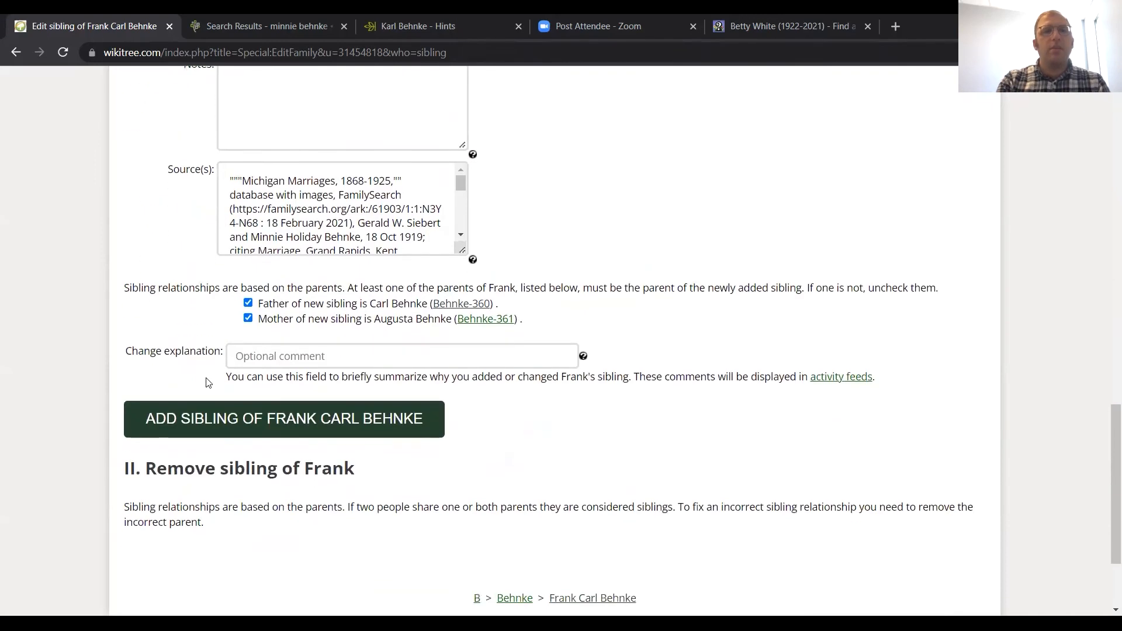
pyautogui.click(212, 420)
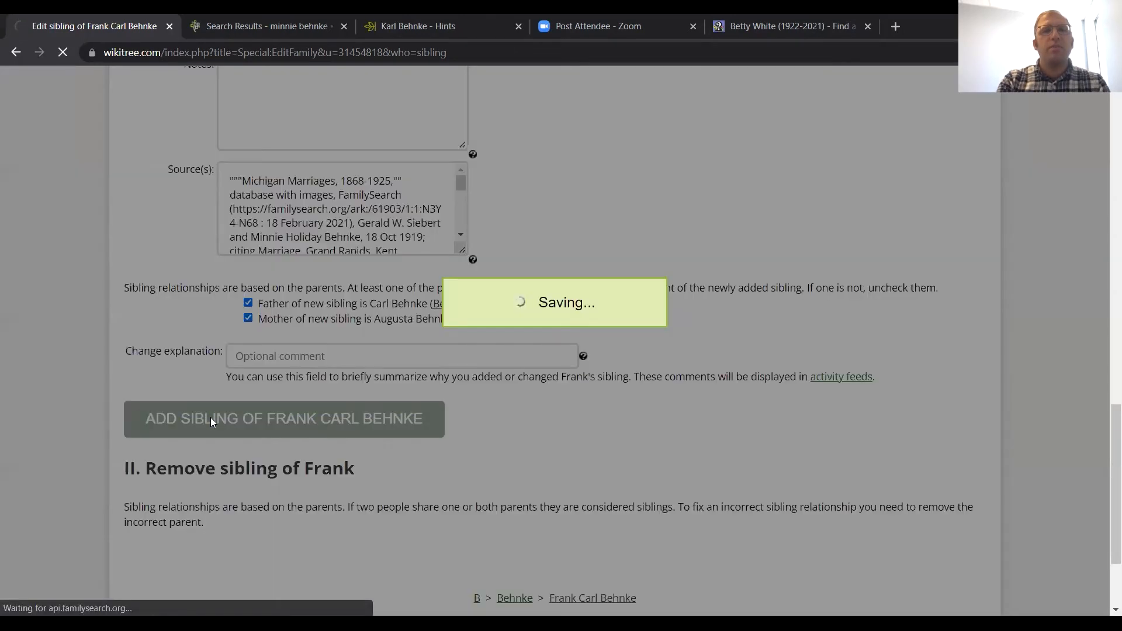
# Step: Review the new profile's birth and death details, family links, generated biography and sources
pyautogui.scroll(-2, 212, 422)
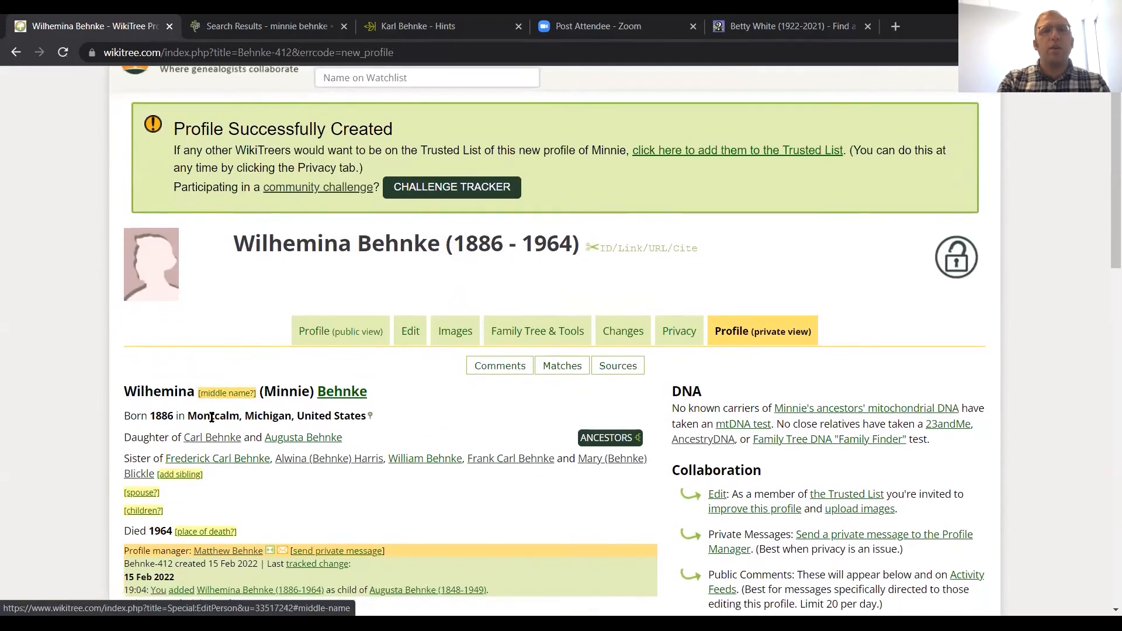
pyautogui.scroll(-3, 211, 421)
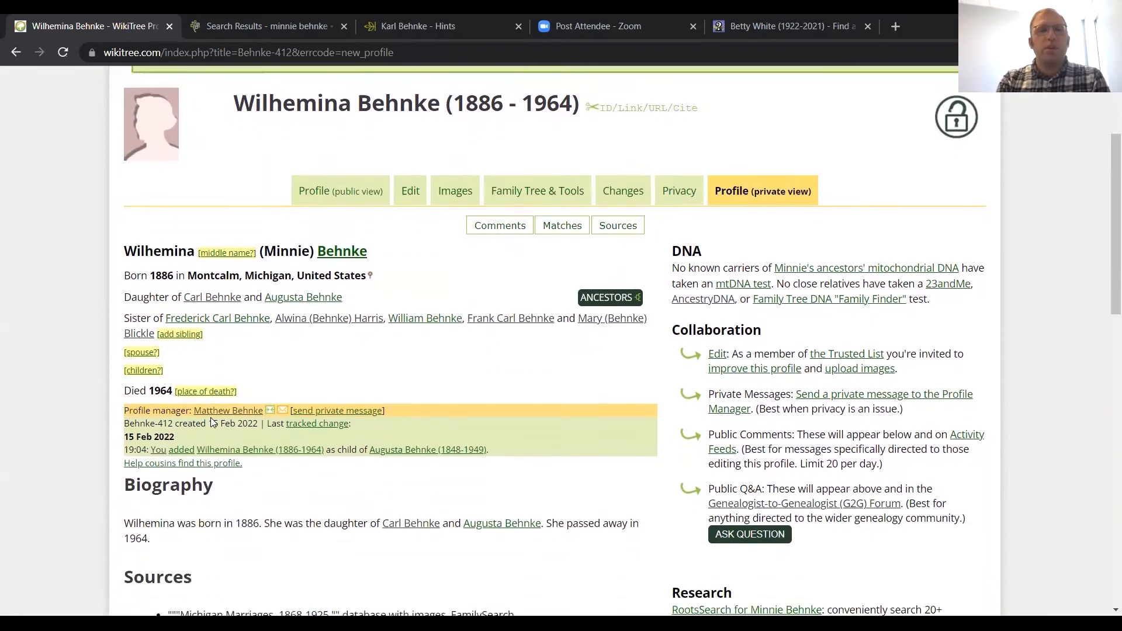
pyautogui.scroll(-1, 211, 418)
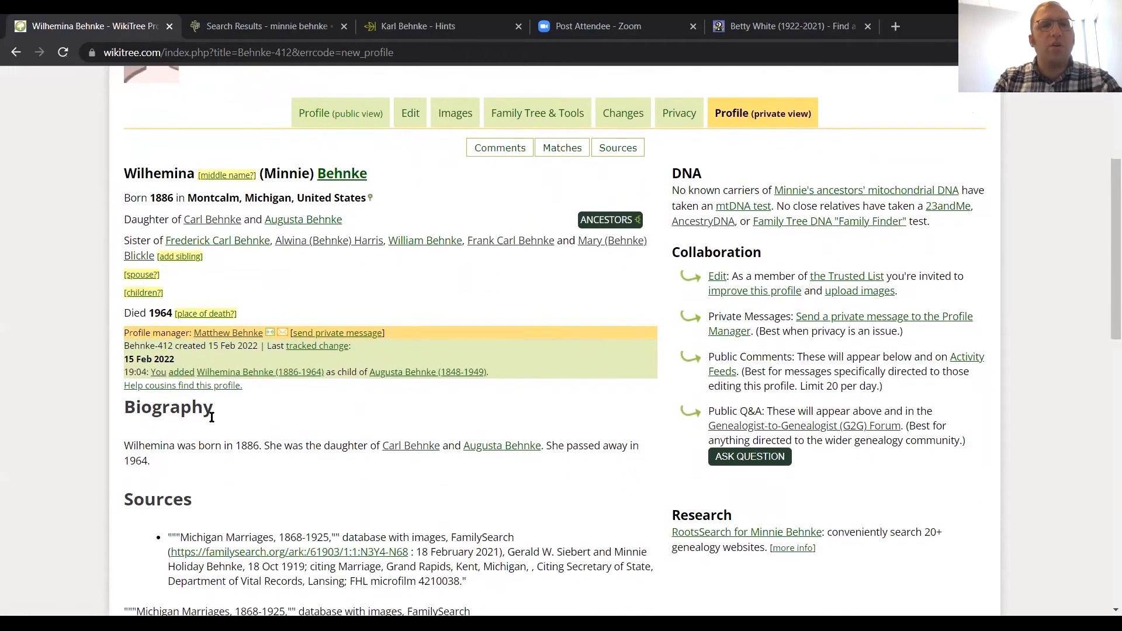
pyautogui.scroll(-1, 212, 417)
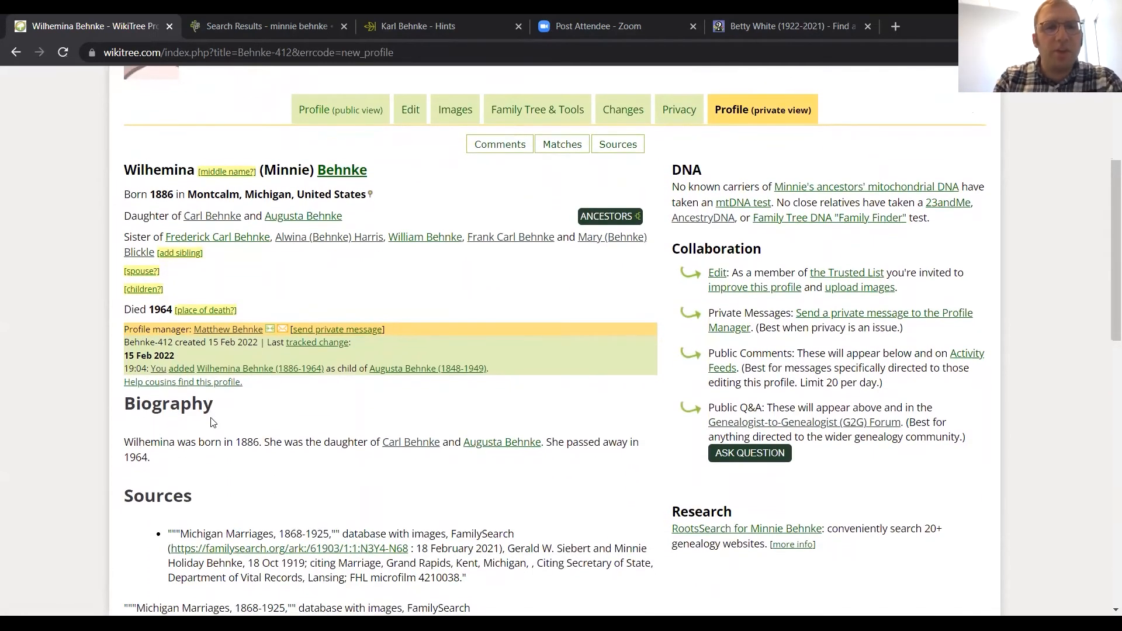
pyautogui.scroll(-1, 212, 421)
pyautogui.scroll(-2, 185, 419)
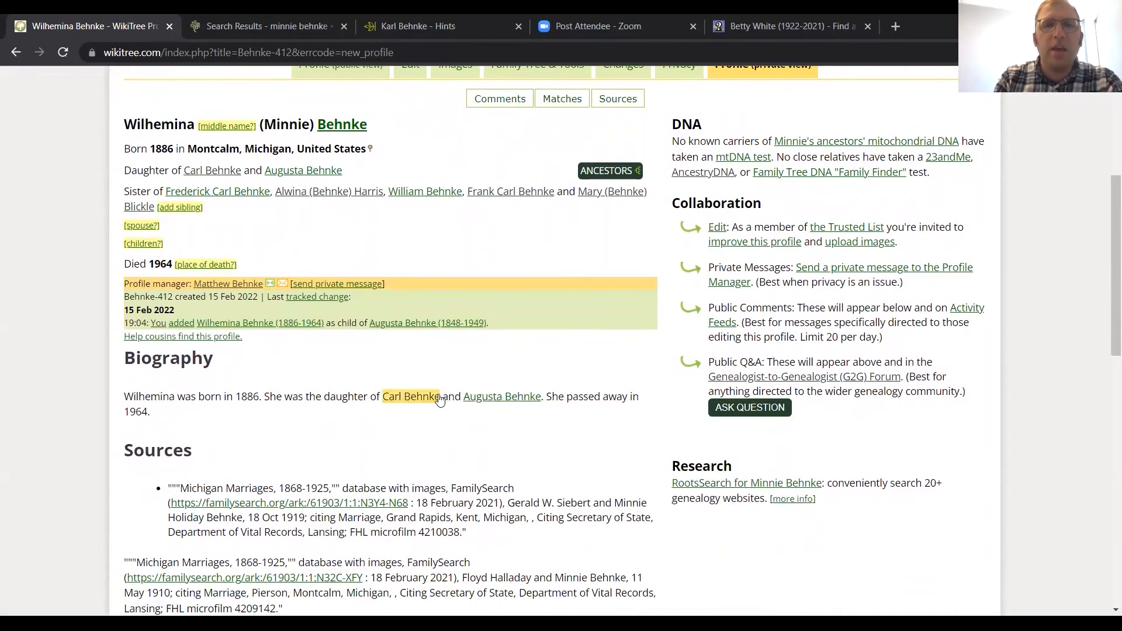
pyautogui.moveTo(394, 402)
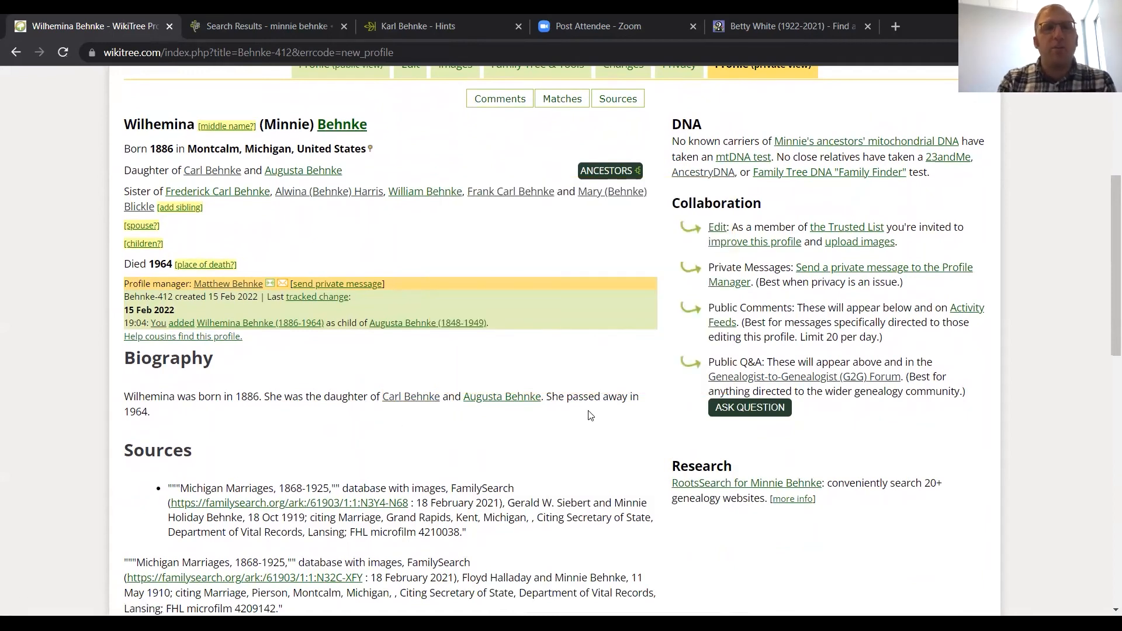
# Step: Open the first Michigan Marriages, 1868-1925 source link from the profile and examine the FamilySearch record's spouse, parent and marriage details
pyautogui.scroll(-2, 514, 433)
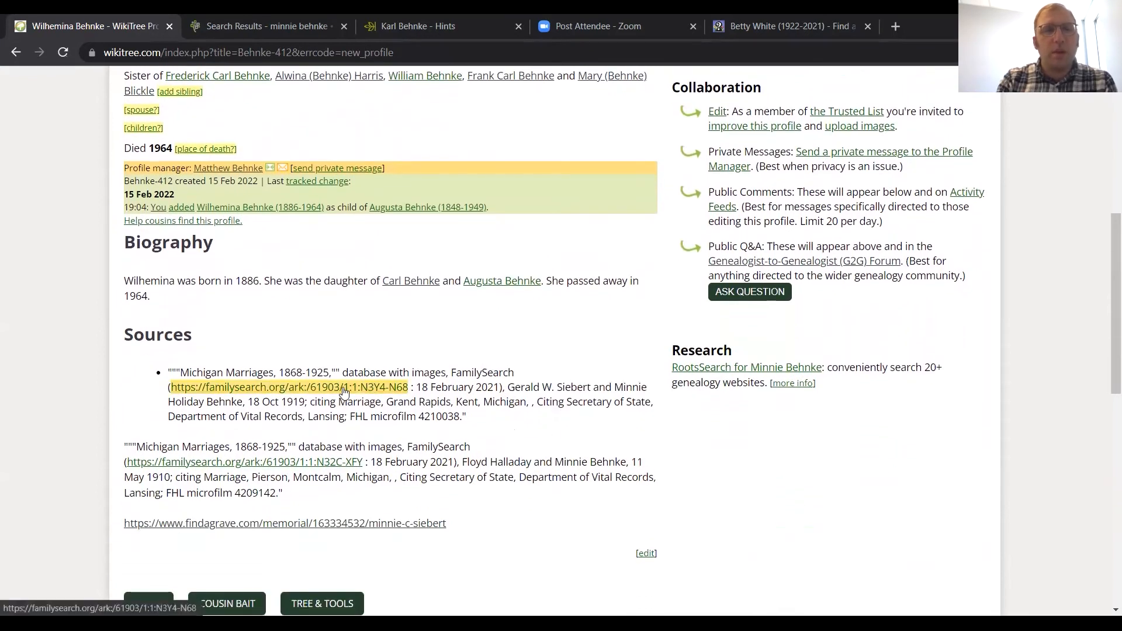
pyautogui.click(345, 388)
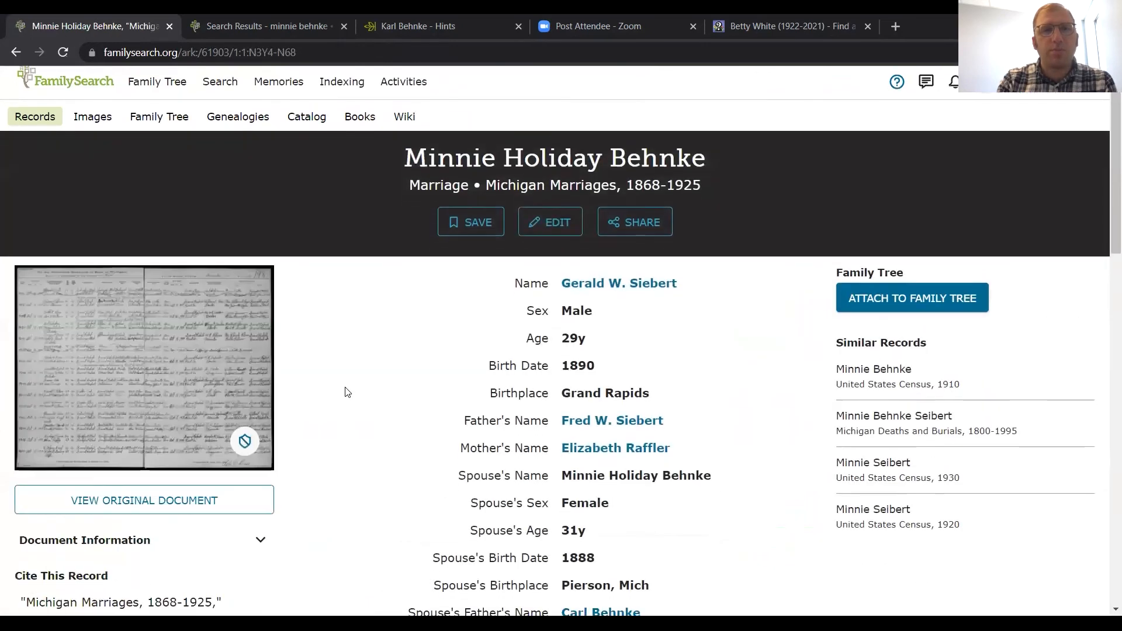
pyautogui.scroll(-3, 346, 391)
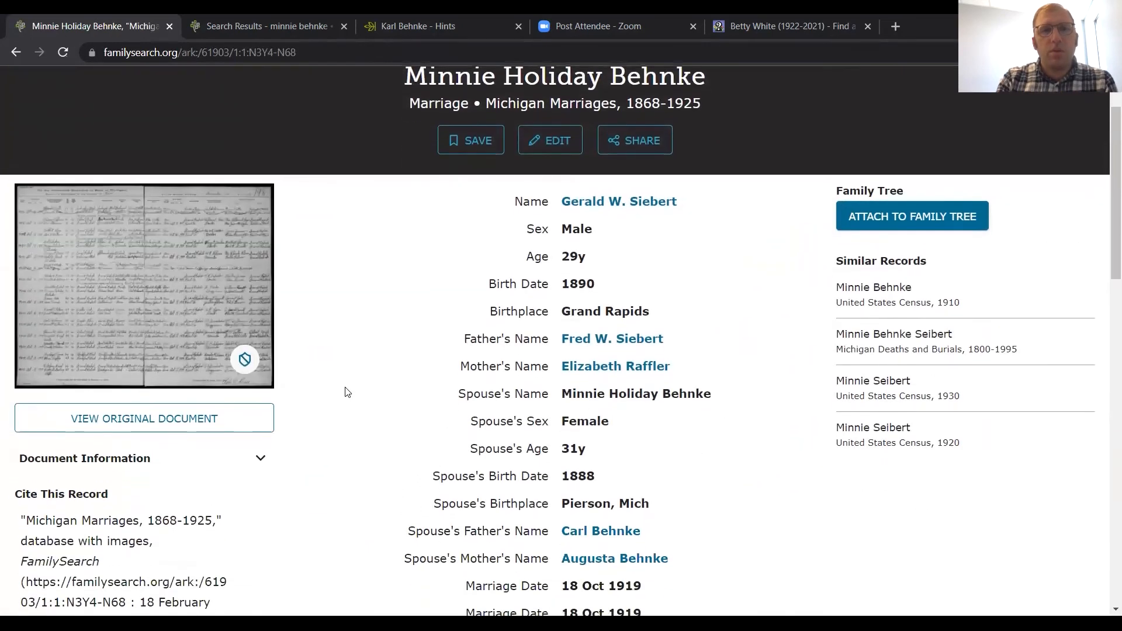
pyautogui.scroll(-3, 346, 391)
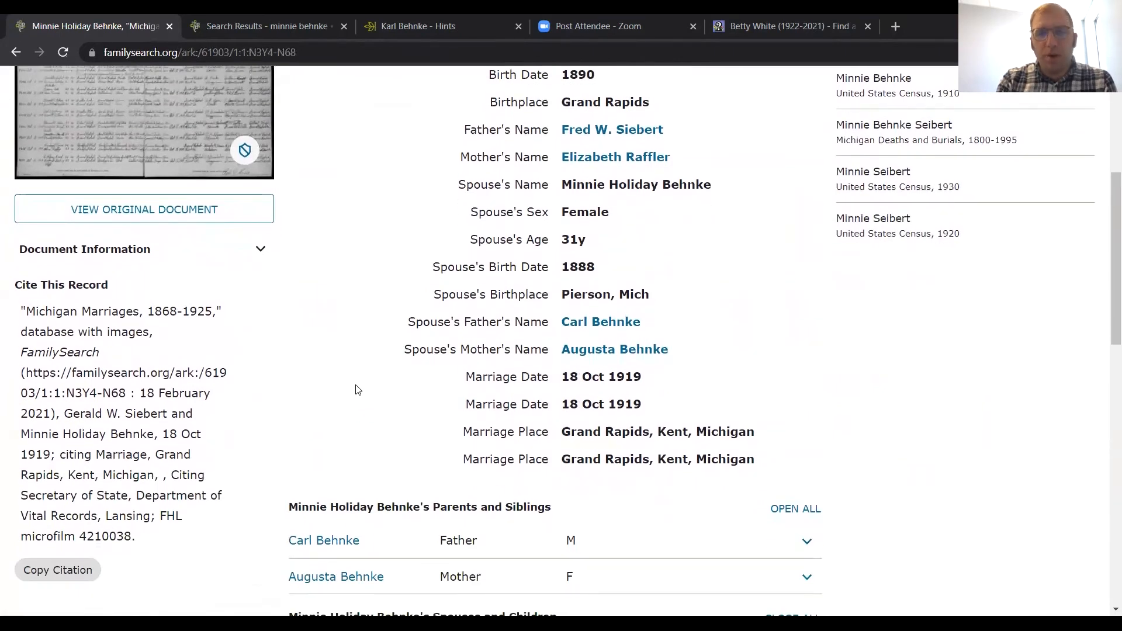
pyautogui.scroll(1, 419, 381)
pyautogui.scroll(3, 419, 381)
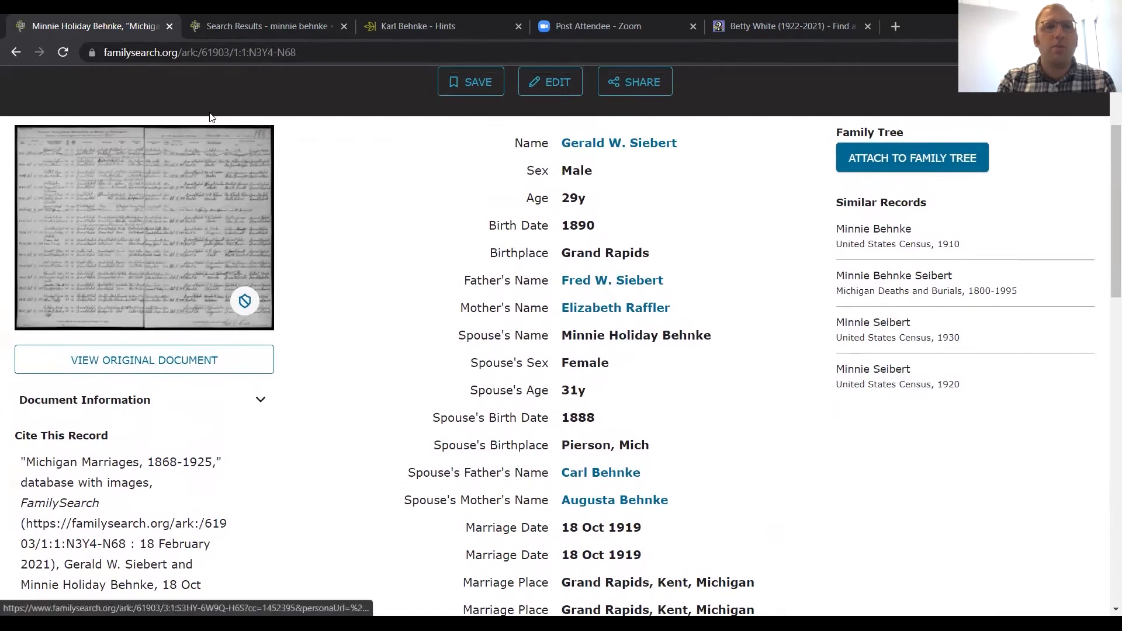
pyautogui.click(246, 22)
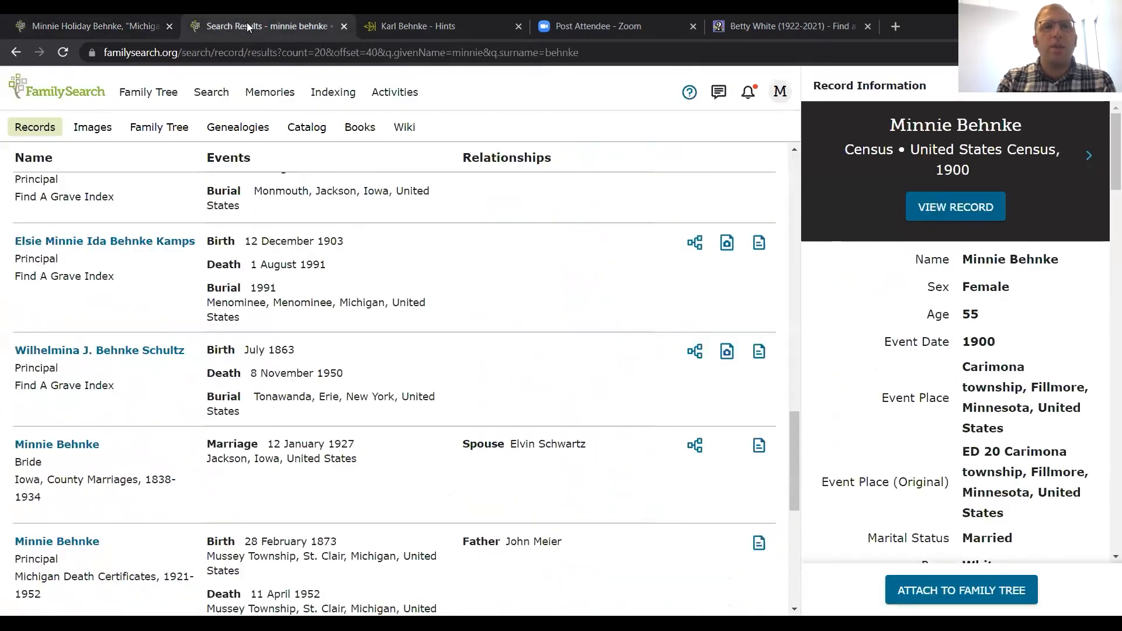
pyautogui.click(99, 24)
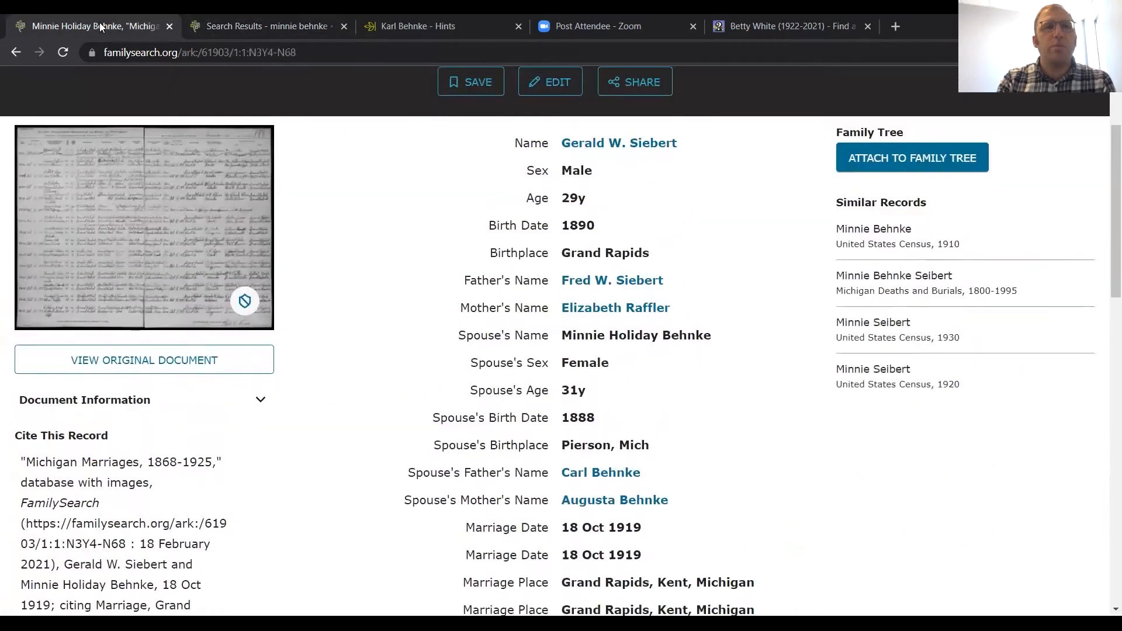
# Step: Return to the new sibling's WikiTree profile and open its biography and sources text for editing, dismissing the editing notice
pyautogui.click(15, 54)
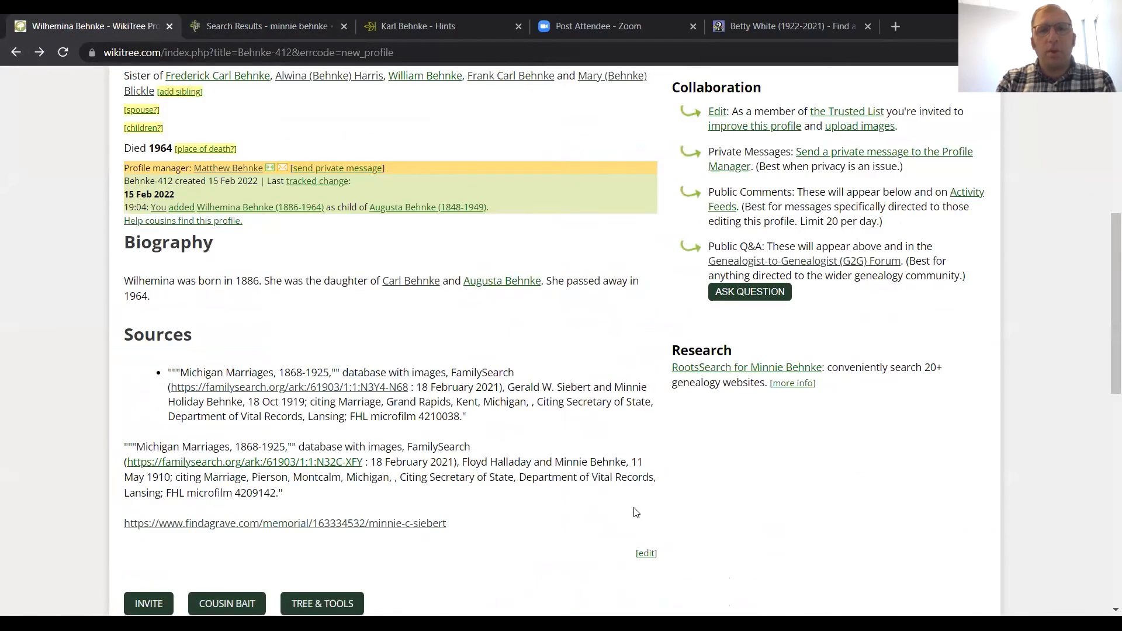
pyautogui.click(647, 554)
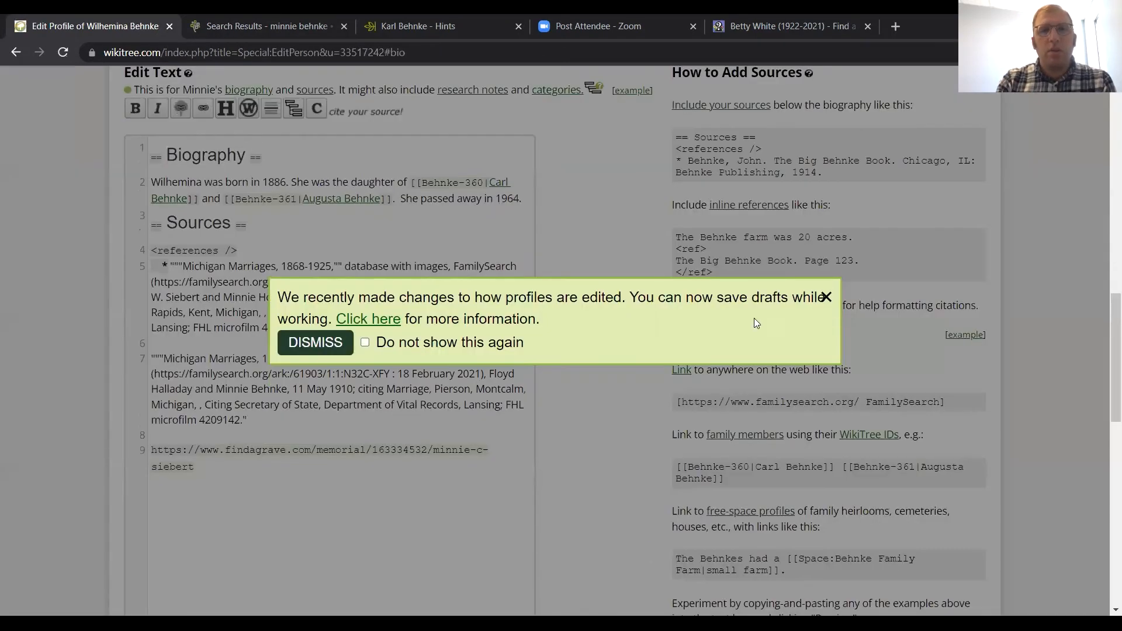
pyautogui.click(828, 297)
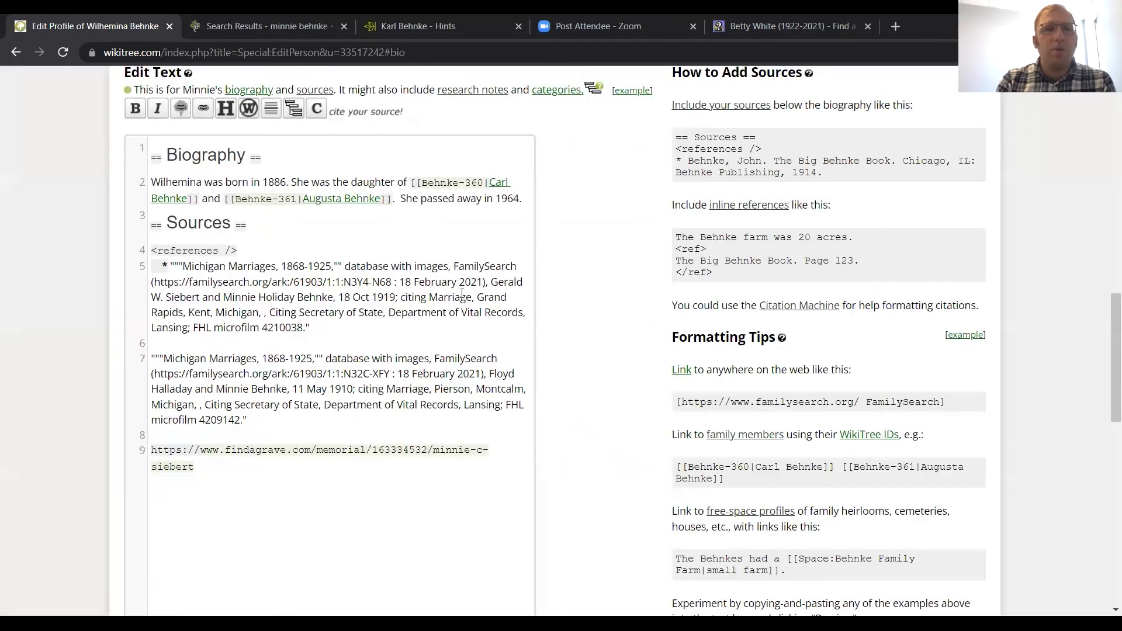
# Step: Move the first Michigan Marriages, 1868-1925 citation from Sources into an inline reference after the birth sentence in the biography
pyautogui.moveTo(309, 328); pyautogui.dragTo(160, 261)
pyautogui.rightClick(194, 287)
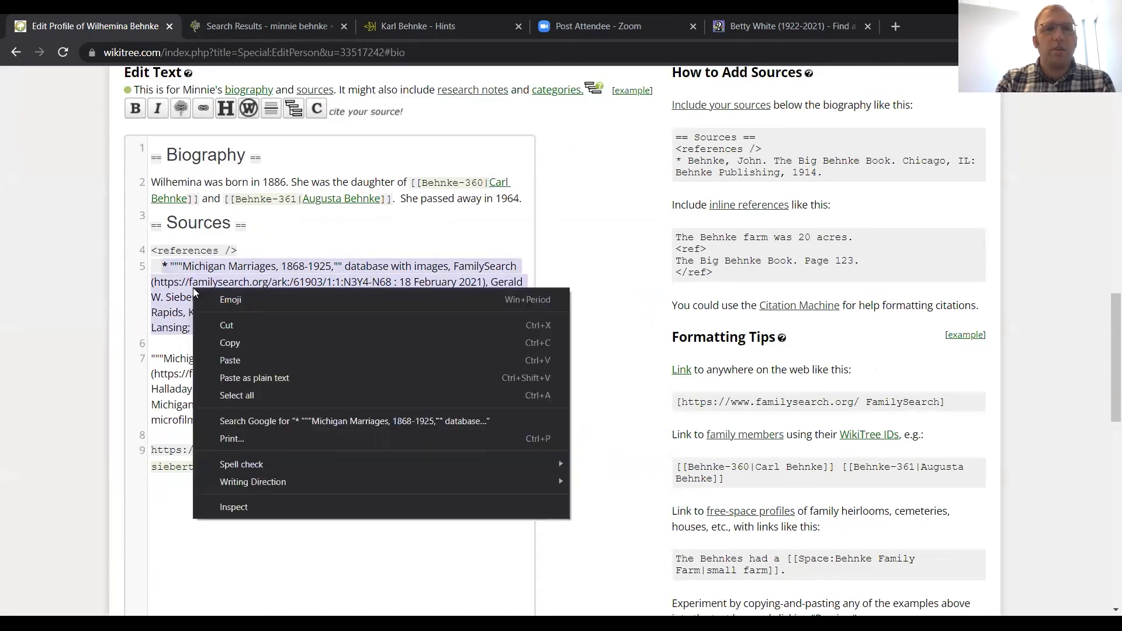
pyautogui.click(224, 324)
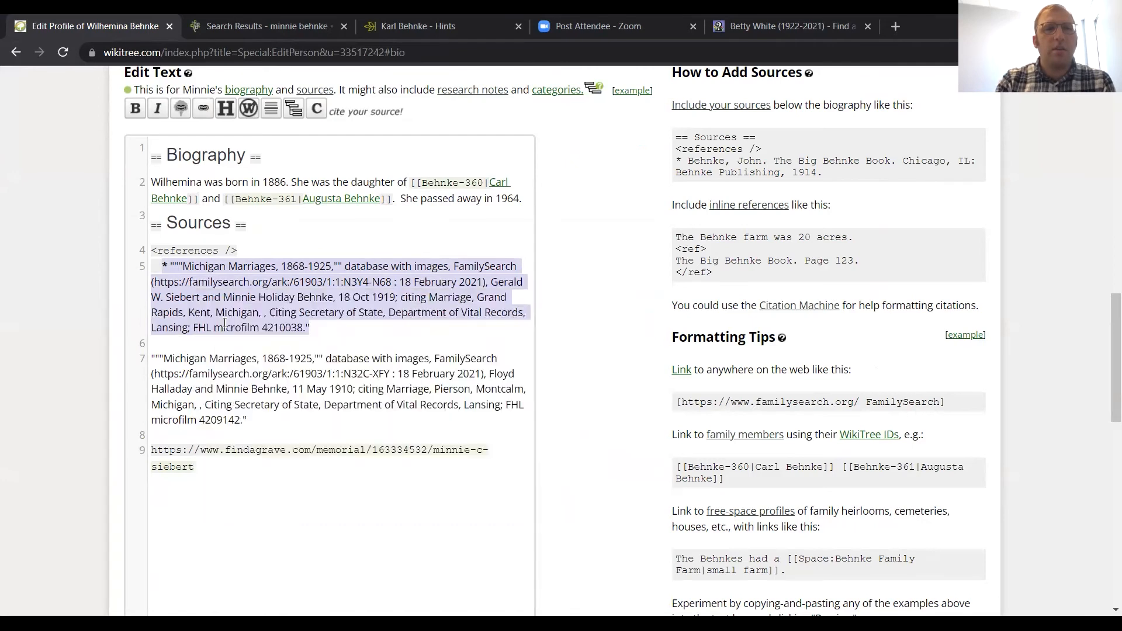
pyautogui.click(291, 181)
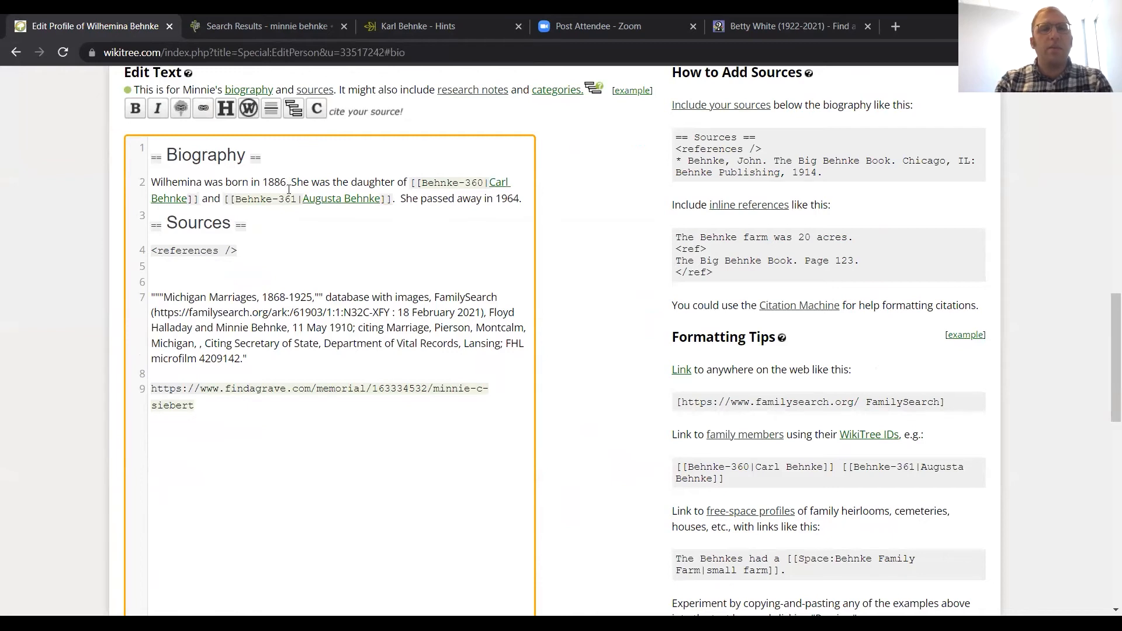
pyautogui.click(315, 112)
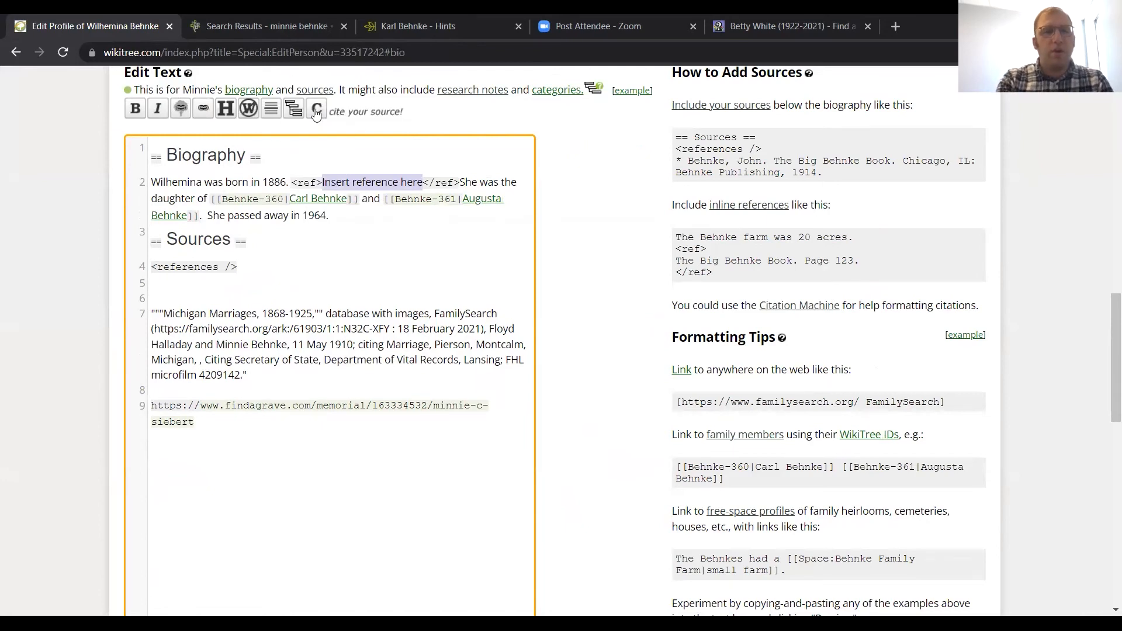
pyautogui.hotkey('ctrl', 'v')
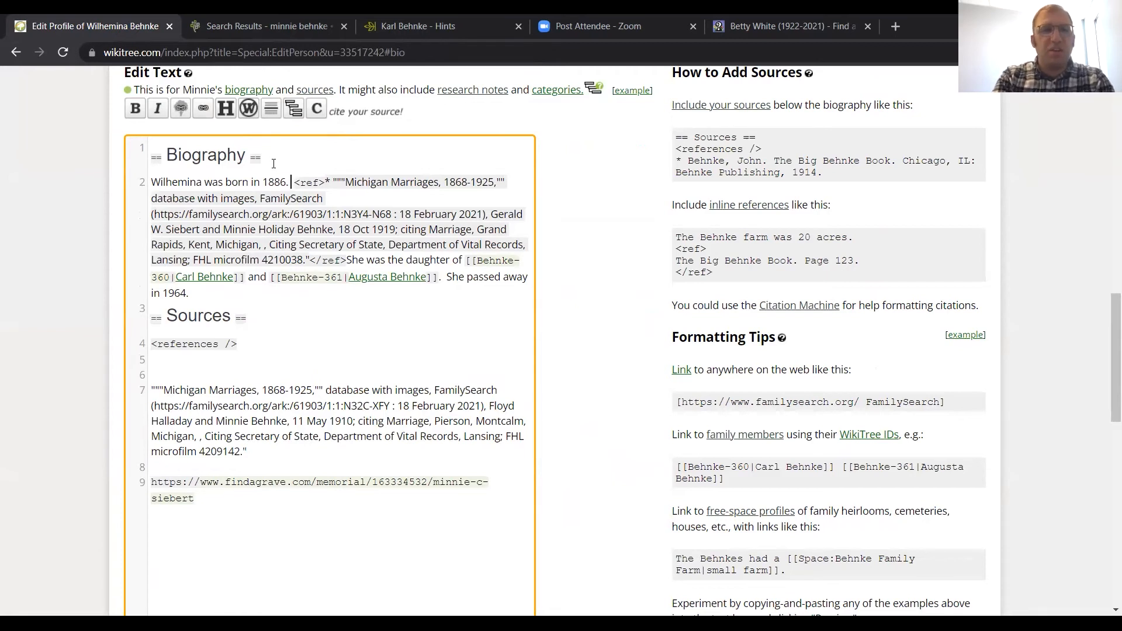
# Step: Write "She was married to" with the cited husband's first and last name and "in 1919." just before the inline reference
pyautogui.write('Sh')
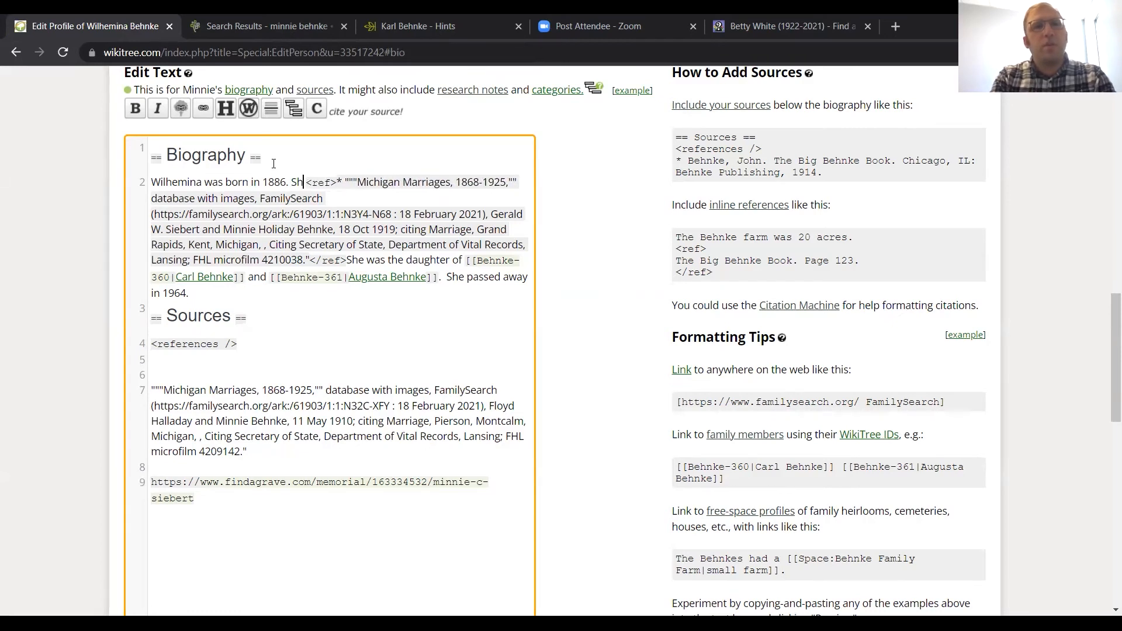
pyautogui.write('e was married')
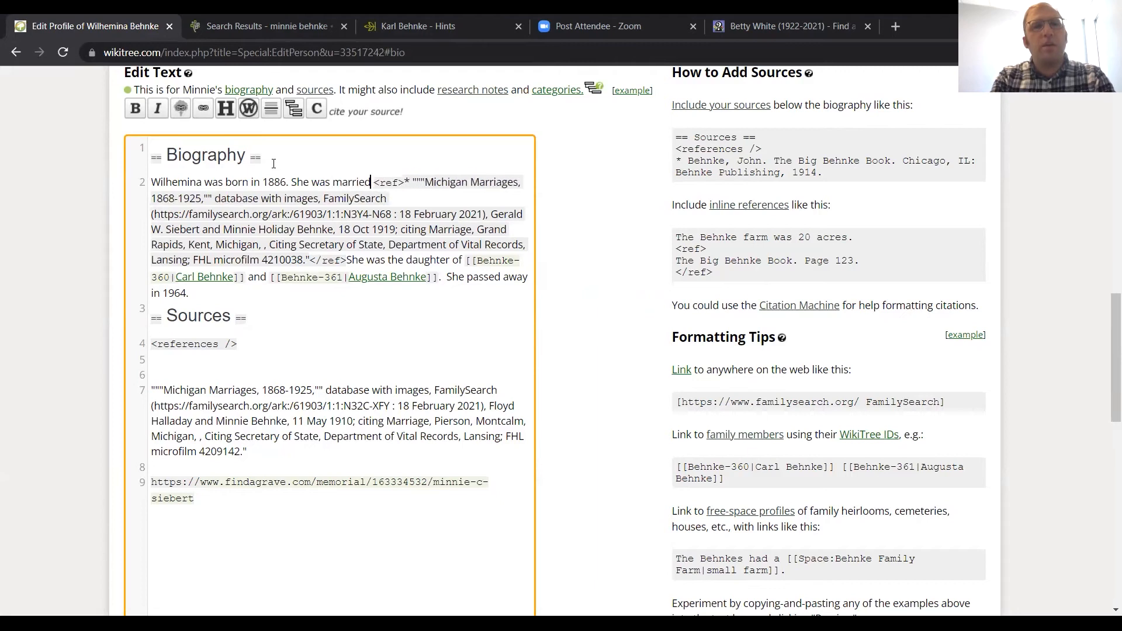
pyautogui.write(' to Gerald Sei')
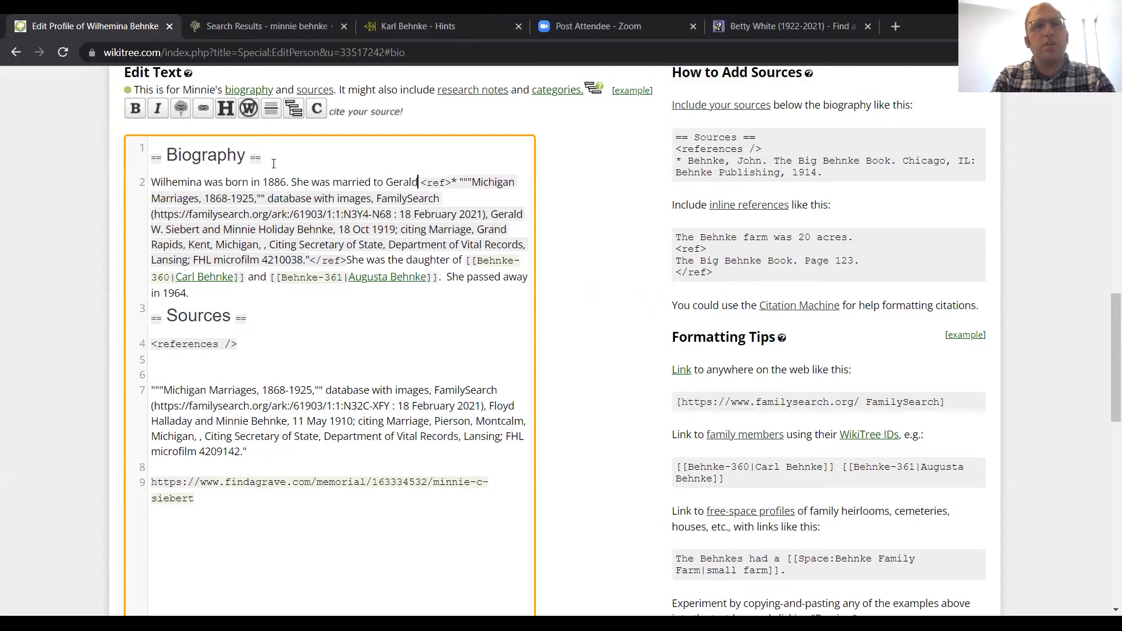
pyautogui.press('BackSpace')
pyautogui.press('BackSpace')
pyautogui.write('iebert in ')
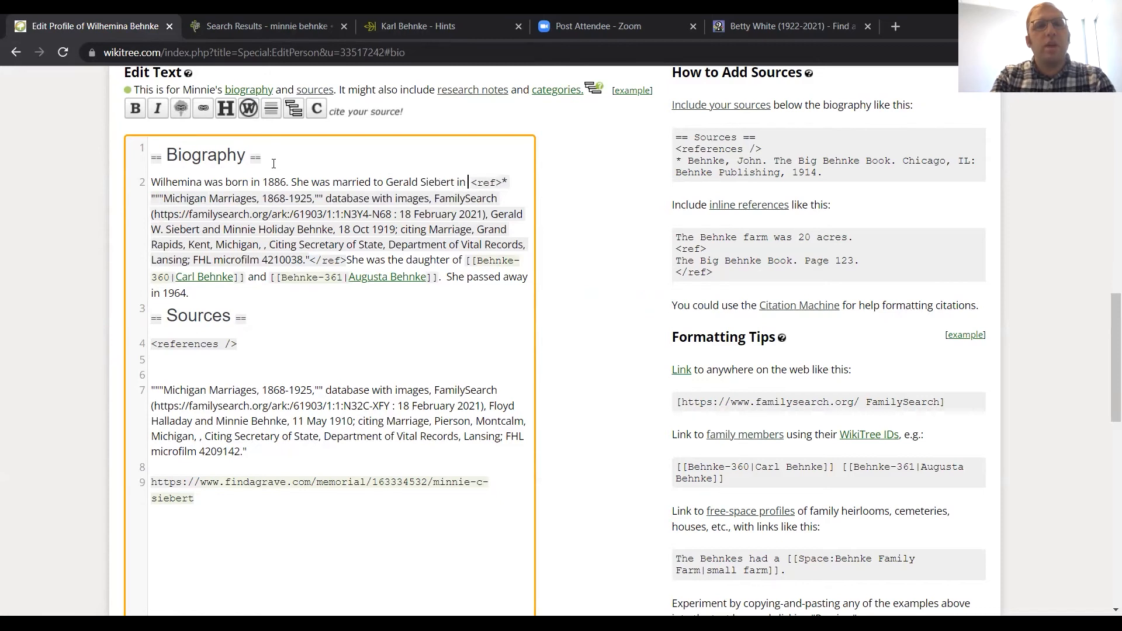
pyautogui.write('1919')
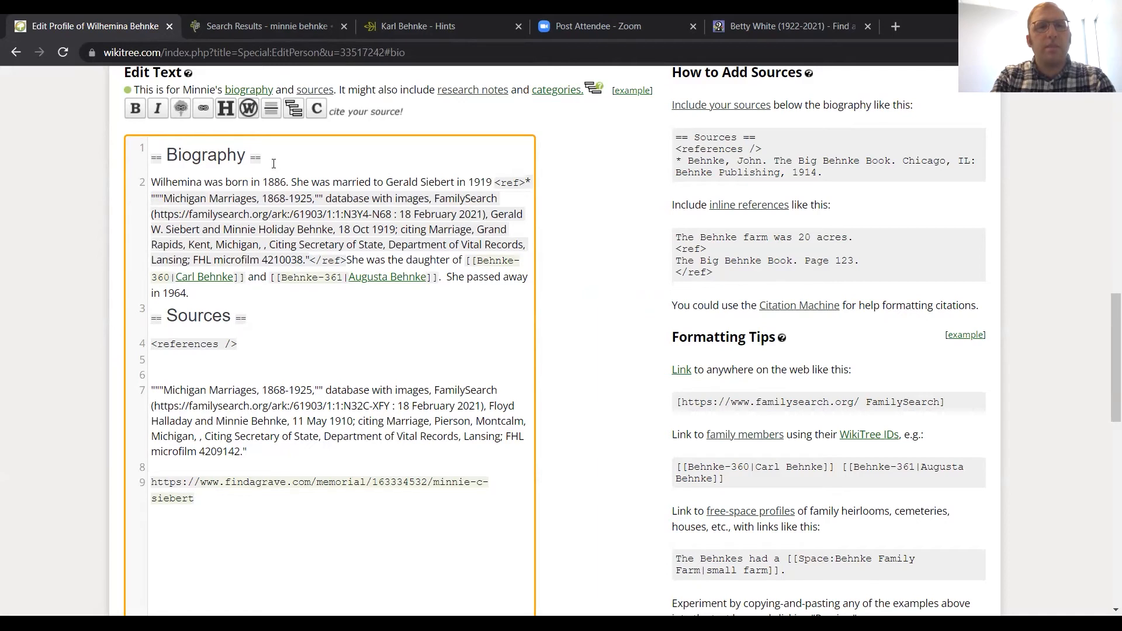
pyautogui.write('.')
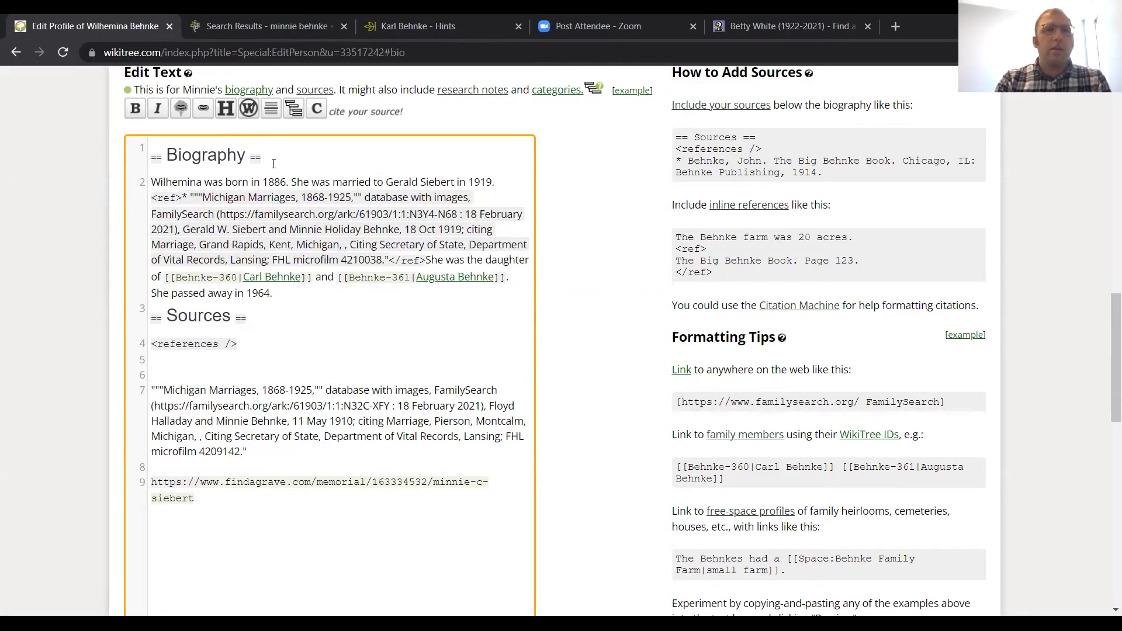
# Step: Commit the biography edit with a full save using the change explanation "Formatting." and check the numbered citation on the profile
pyautogui.scroll(-1, 326, 225)
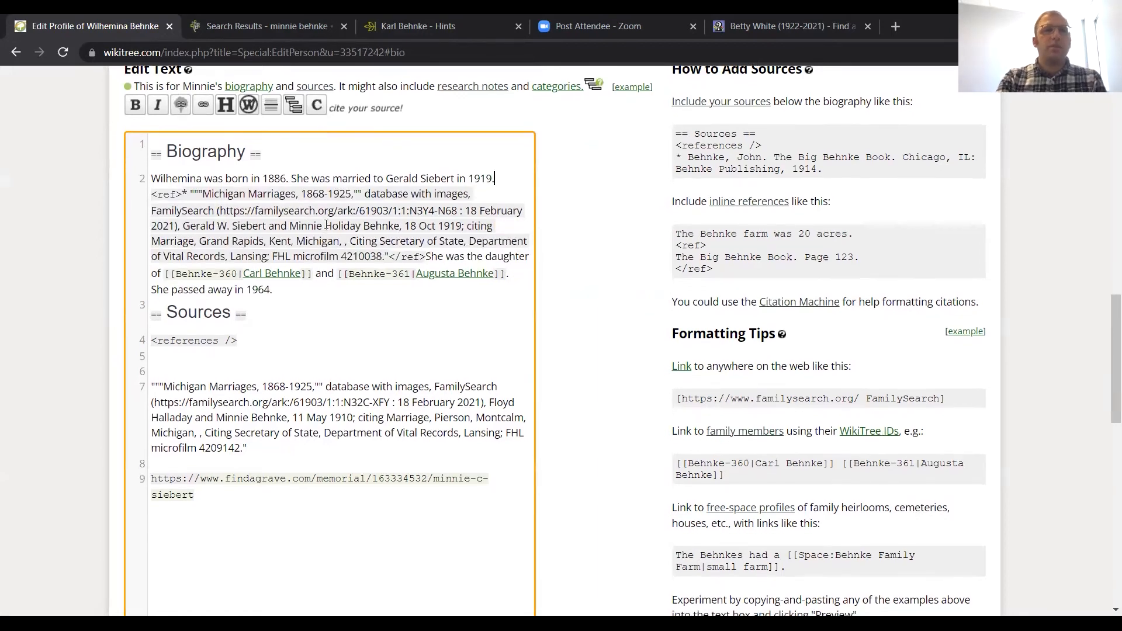
pyautogui.scroll(-3, 326, 225)
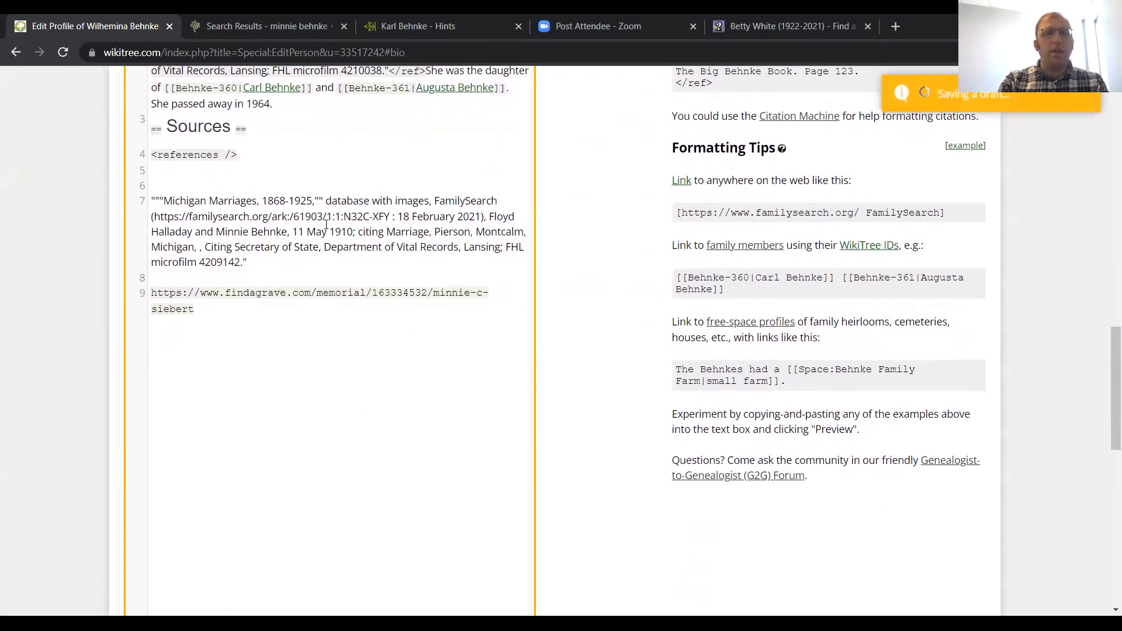
pyautogui.scroll(-7, 326, 225)
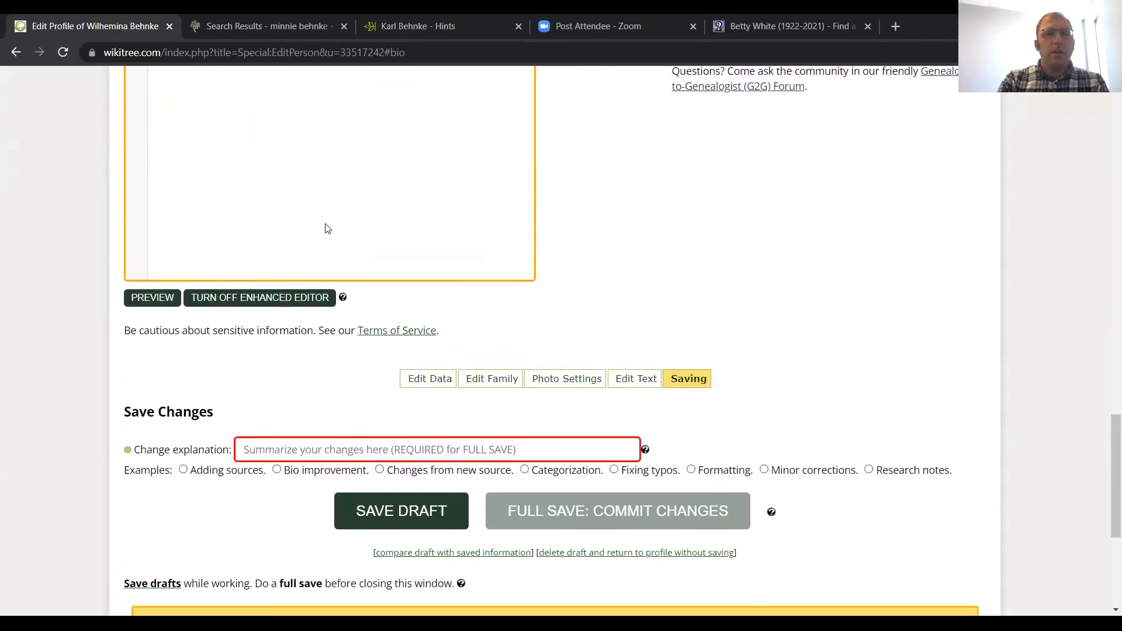
pyautogui.scroll(-3, 325, 225)
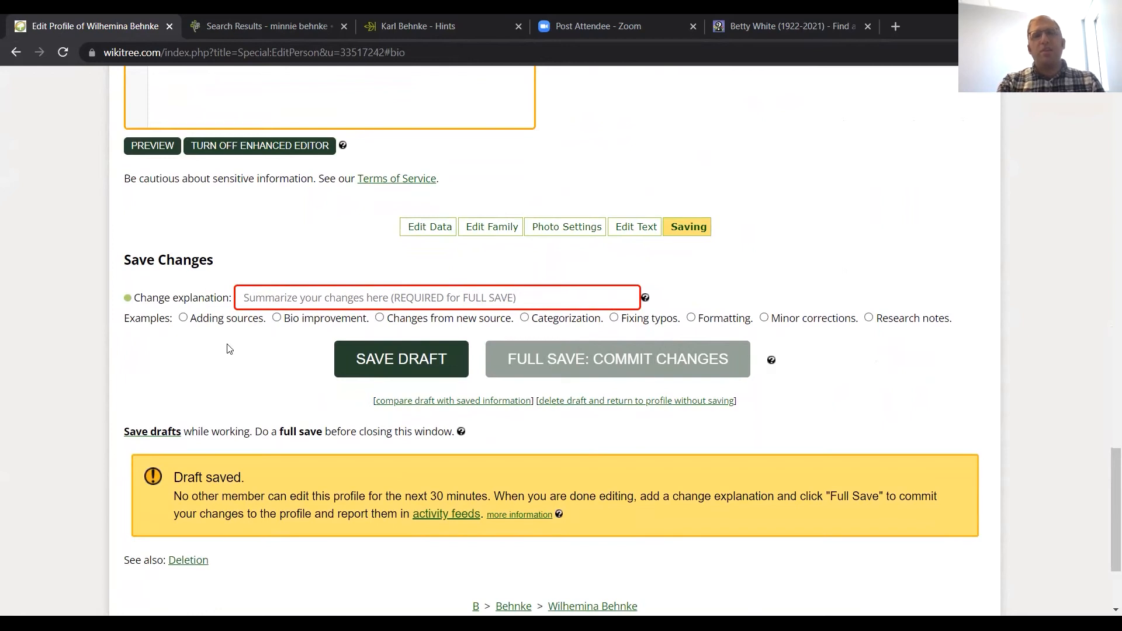
pyautogui.scroll(-1, 249, 361)
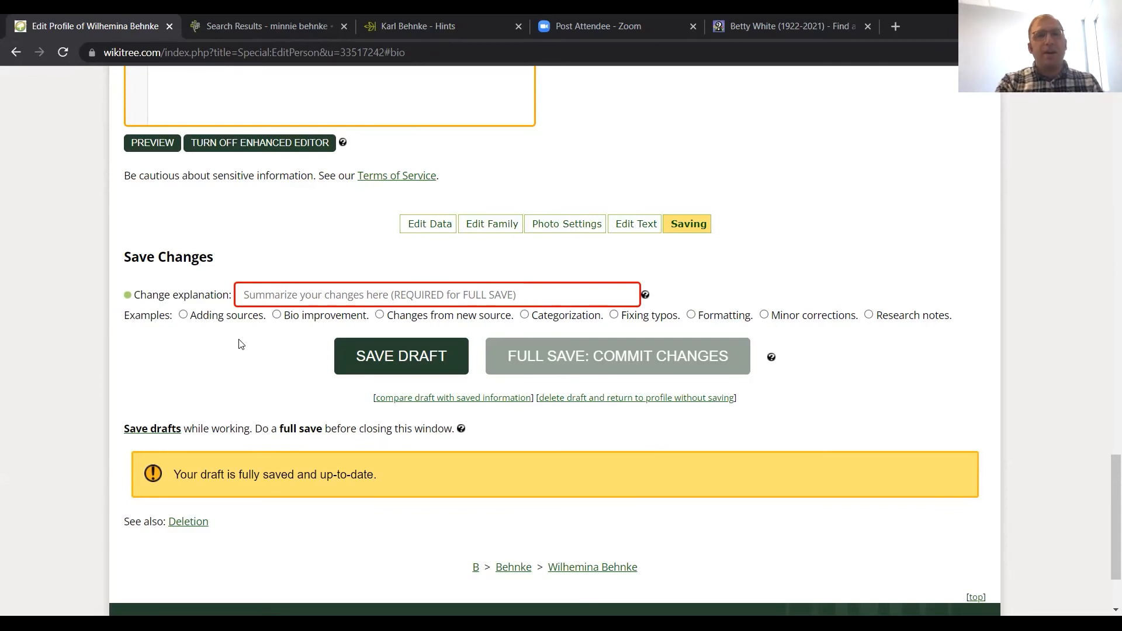
pyautogui.click(692, 316)
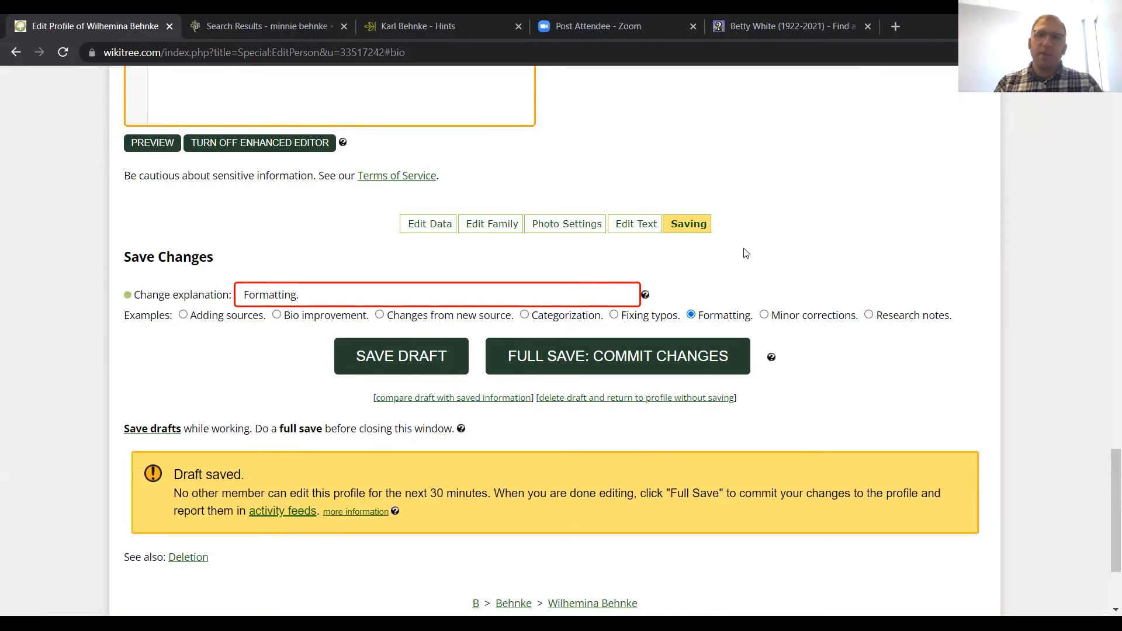
pyautogui.click(666, 361)
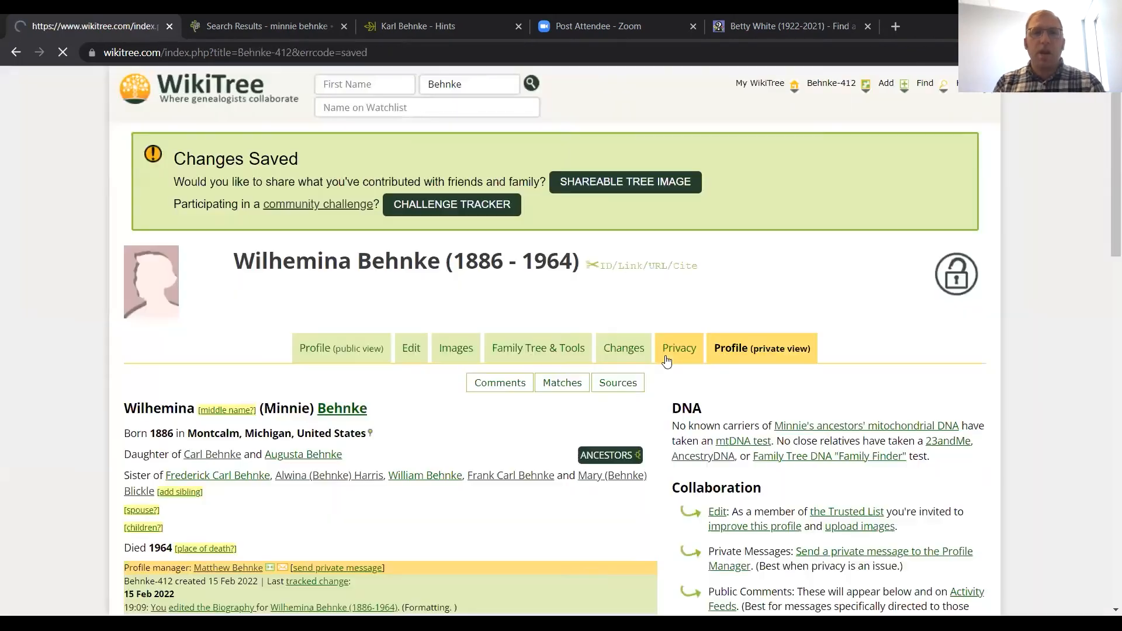
pyautogui.scroll(-3, 666, 361)
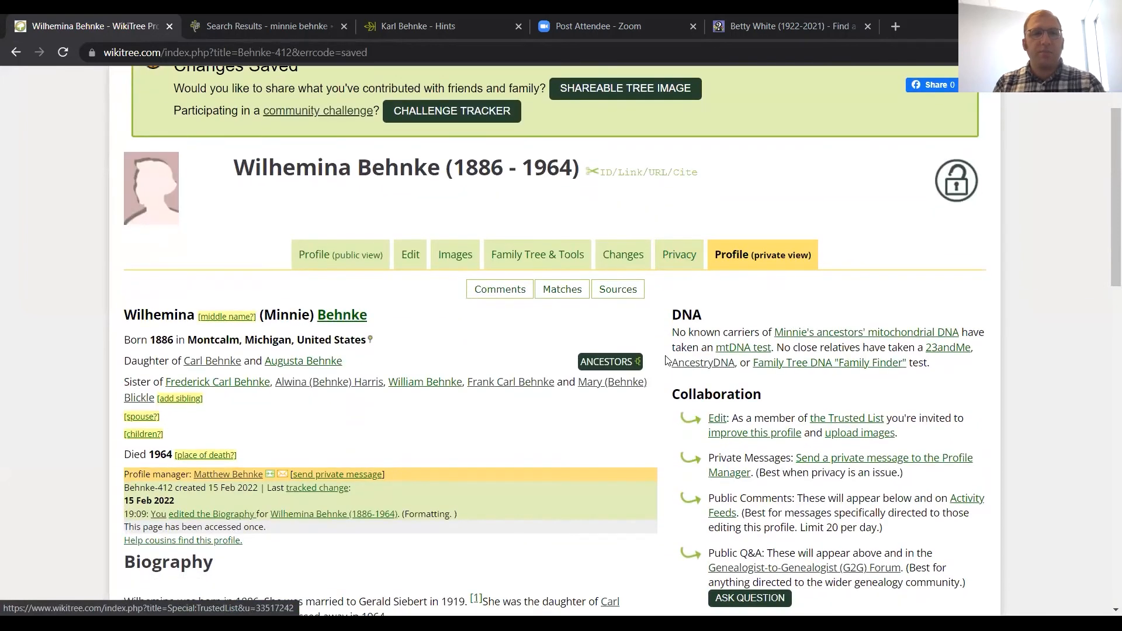
pyautogui.scroll(-2, 667, 360)
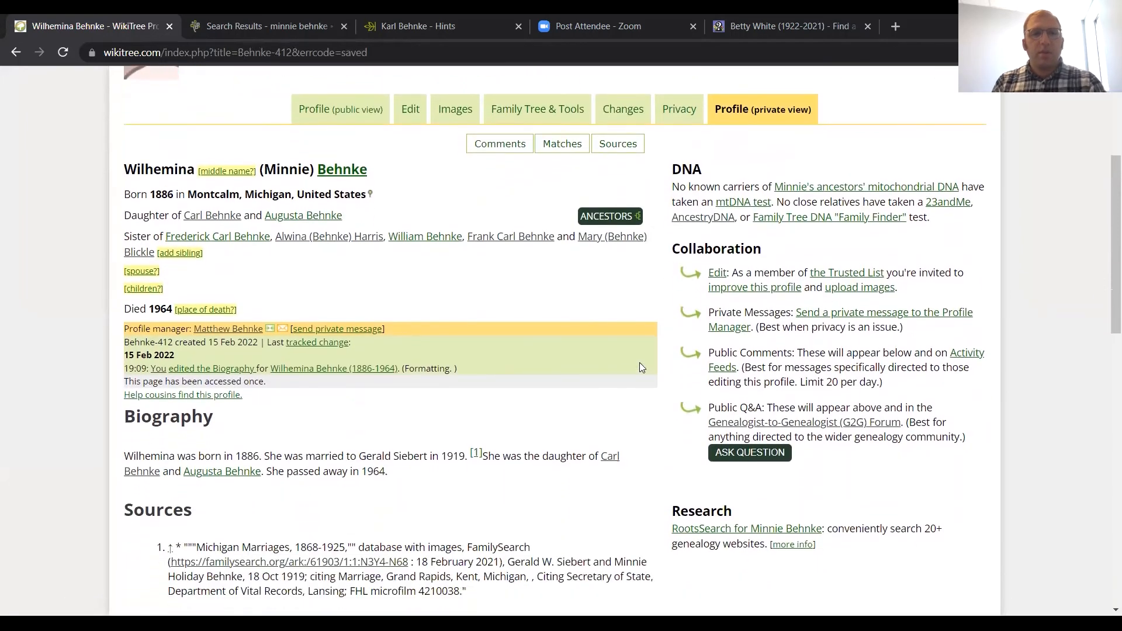
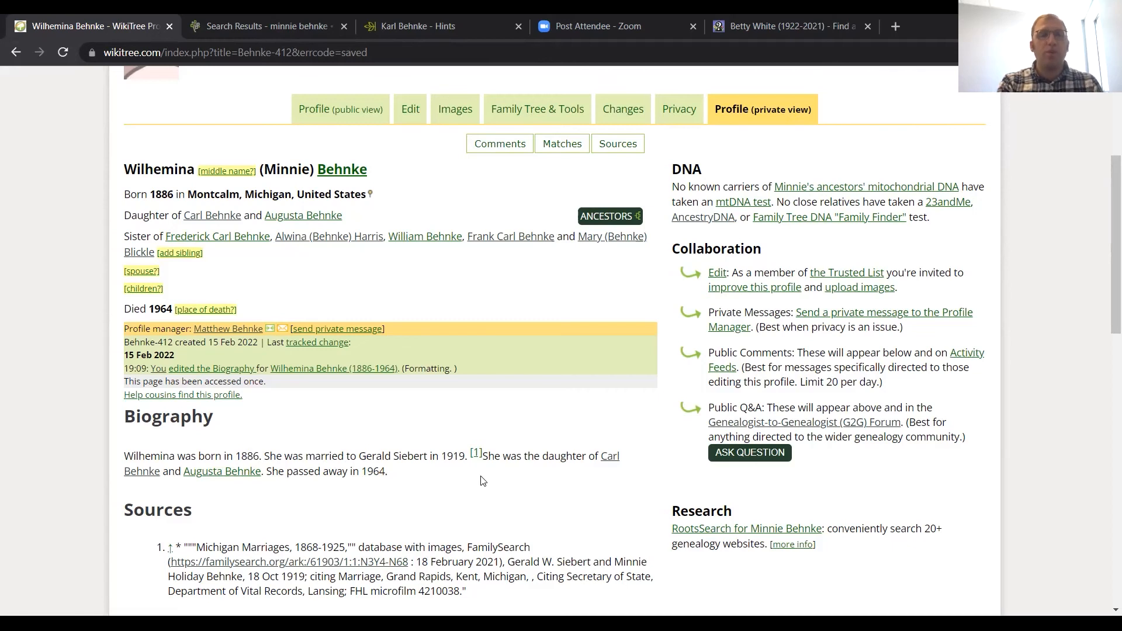
# Step: Go to the WikiTree home page and look over its Profile of the Week, 2022 WikiTree Challenge and Member of the Week sections
pyautogui.scroll(5, 483, 483)
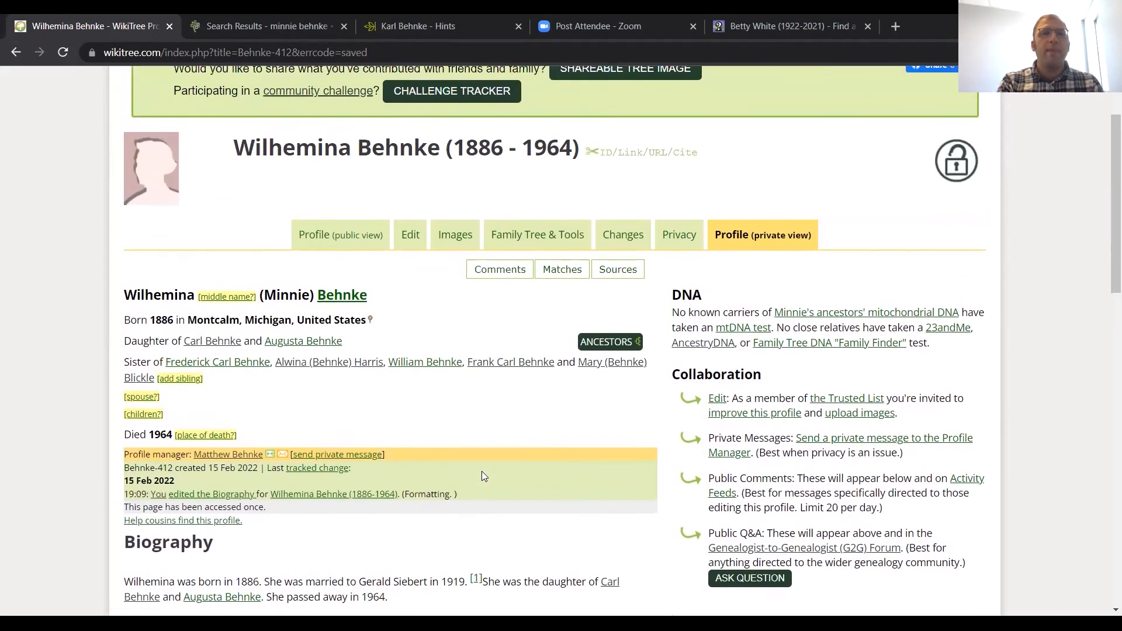
pyautogui.click(208, 97)
pyautogui.scroll(-3, 86, 290)
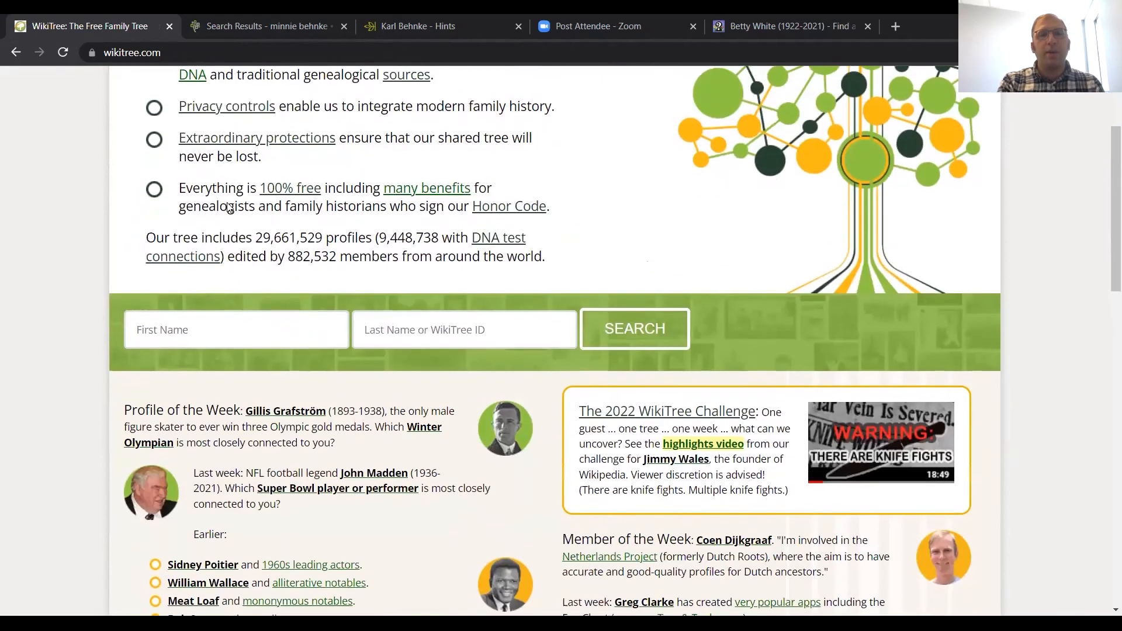
pyautogui.scroll(-3, 50, 296)
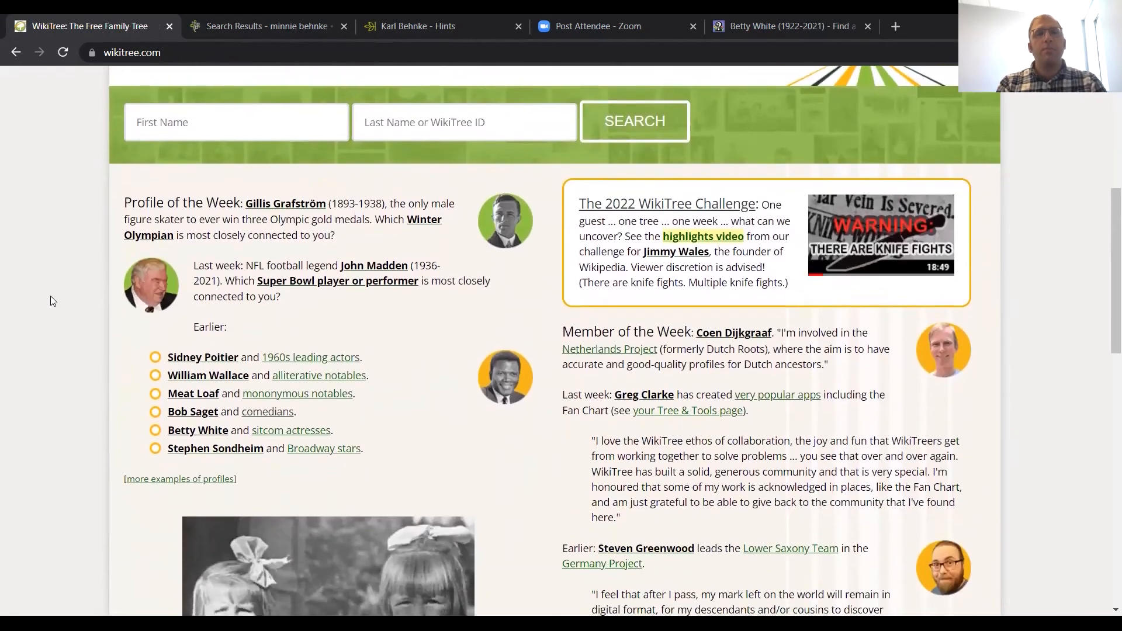
pyautogui.scroll(-2, 61, 288)
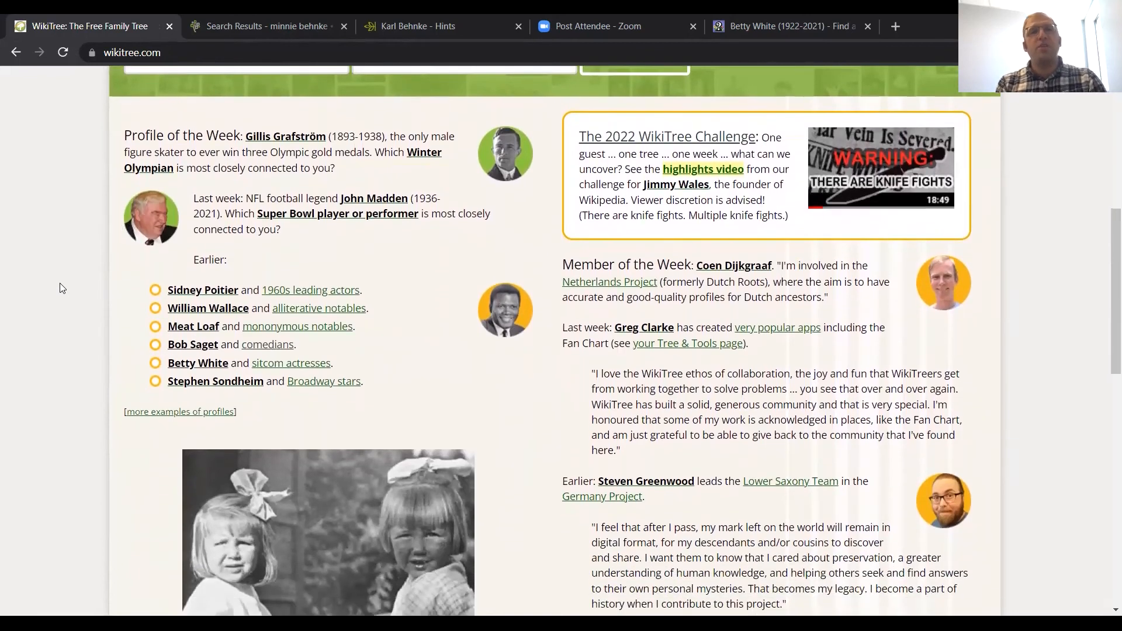
pyautogui.scroll(-1, 60, 287)
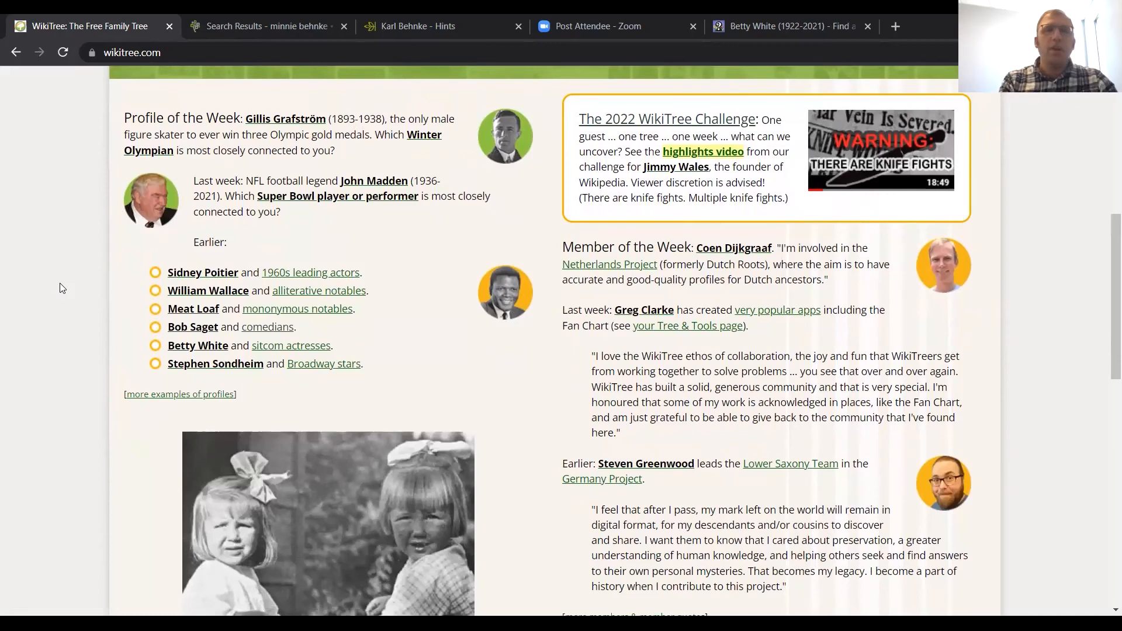
pyautogui.scroll(4, 106, 301)
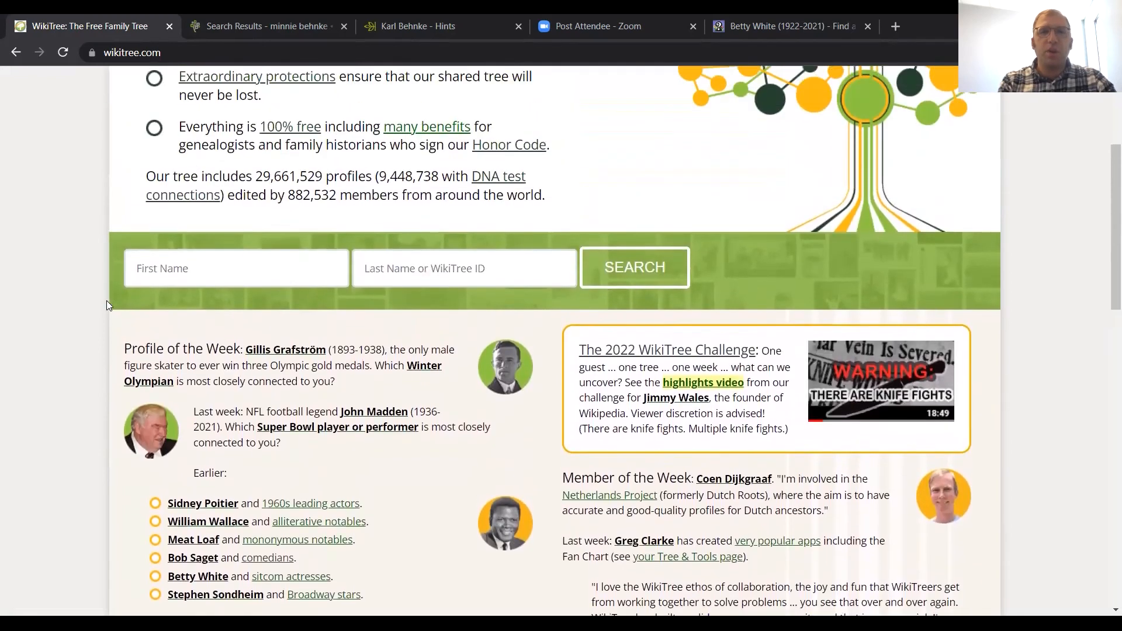
pyautogui.scroll(4, 106, 300)
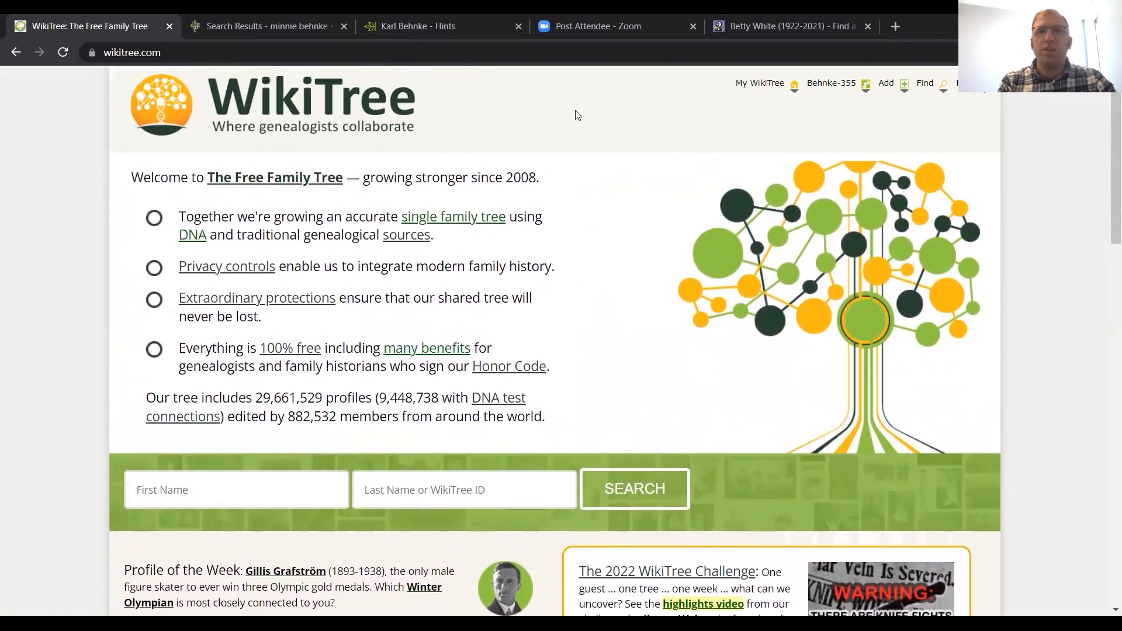
# Step: Open the account's personal G2G feed and look over the latest questions under the followed tags GERMANY and PALATINE
pyautogui.moveTo(698, 99)
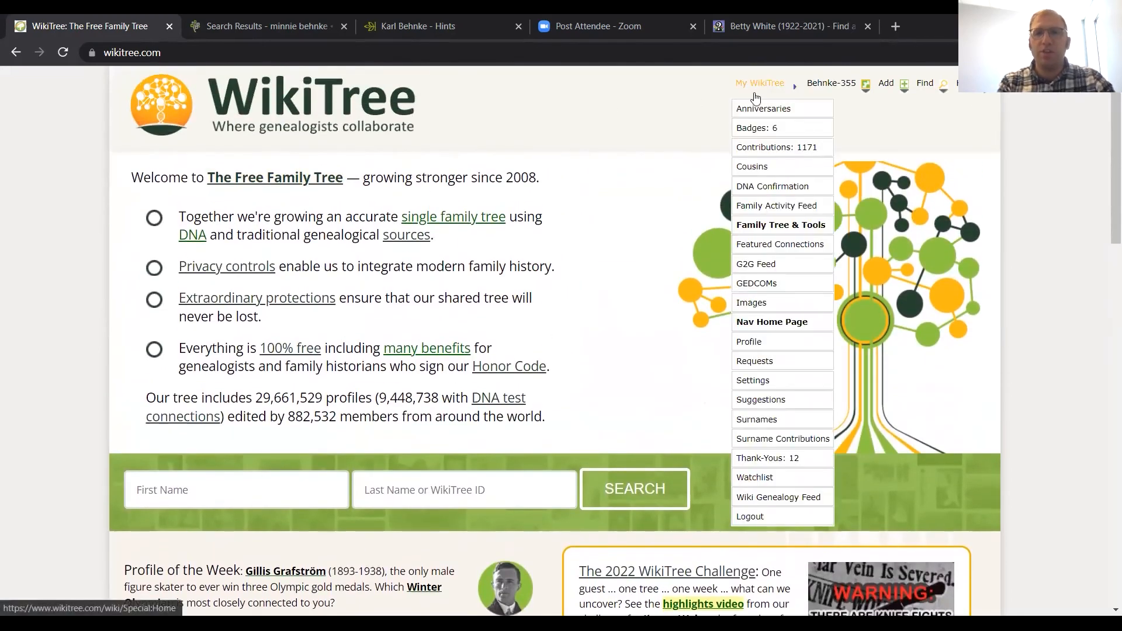
pyautogui.click(757, 266)
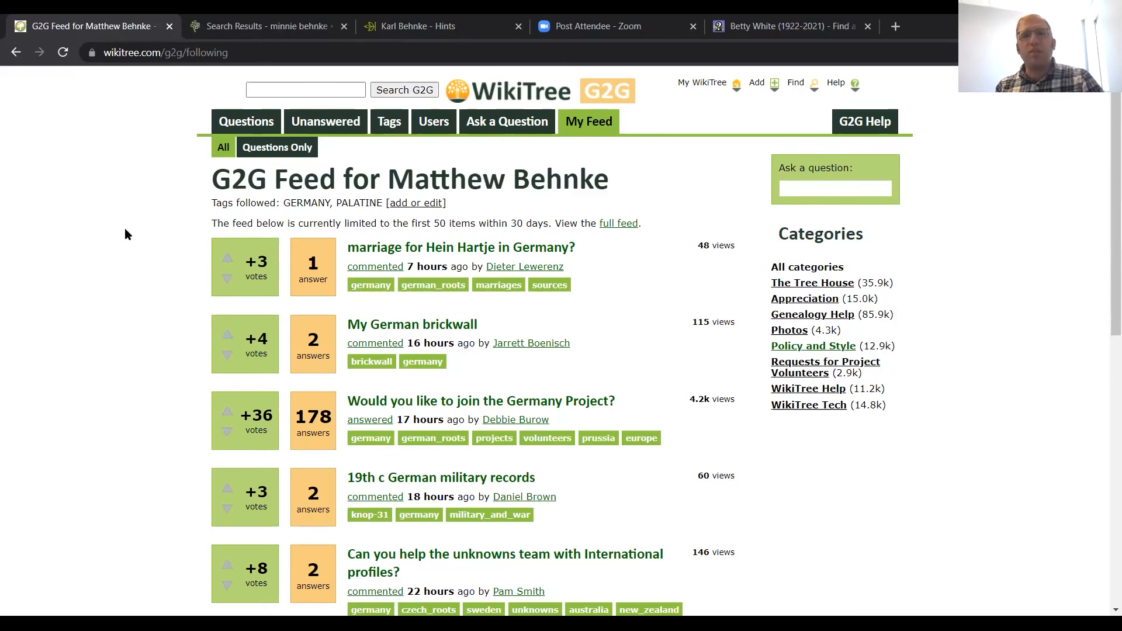
pyautogui.scroll(-1, 125, 234)
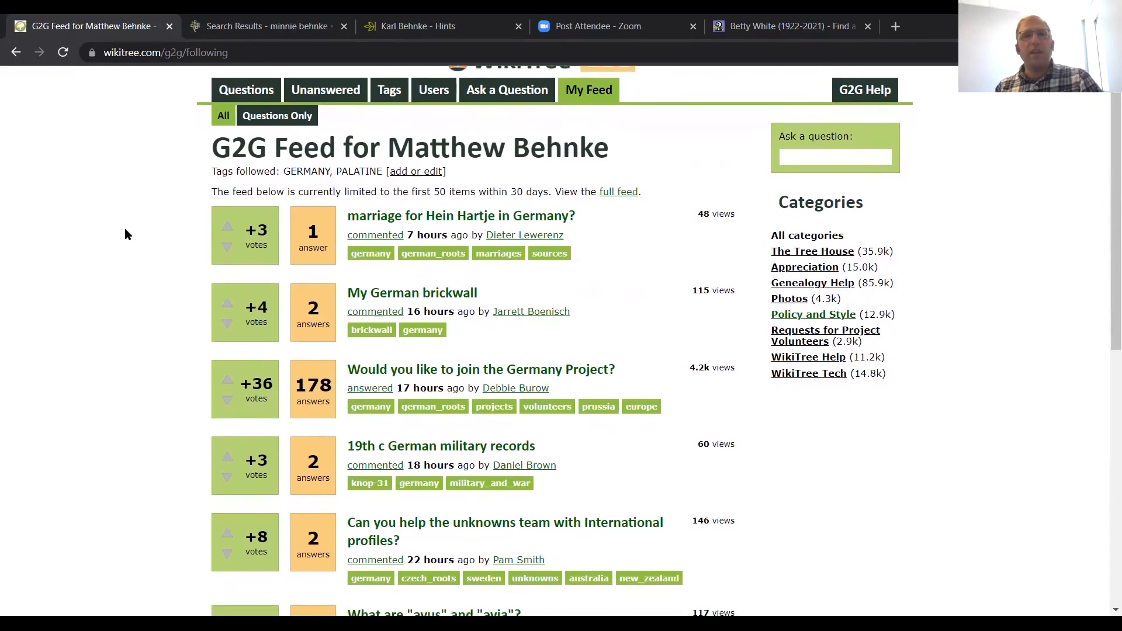
pyautogui.scroll(-2, 126, 234)
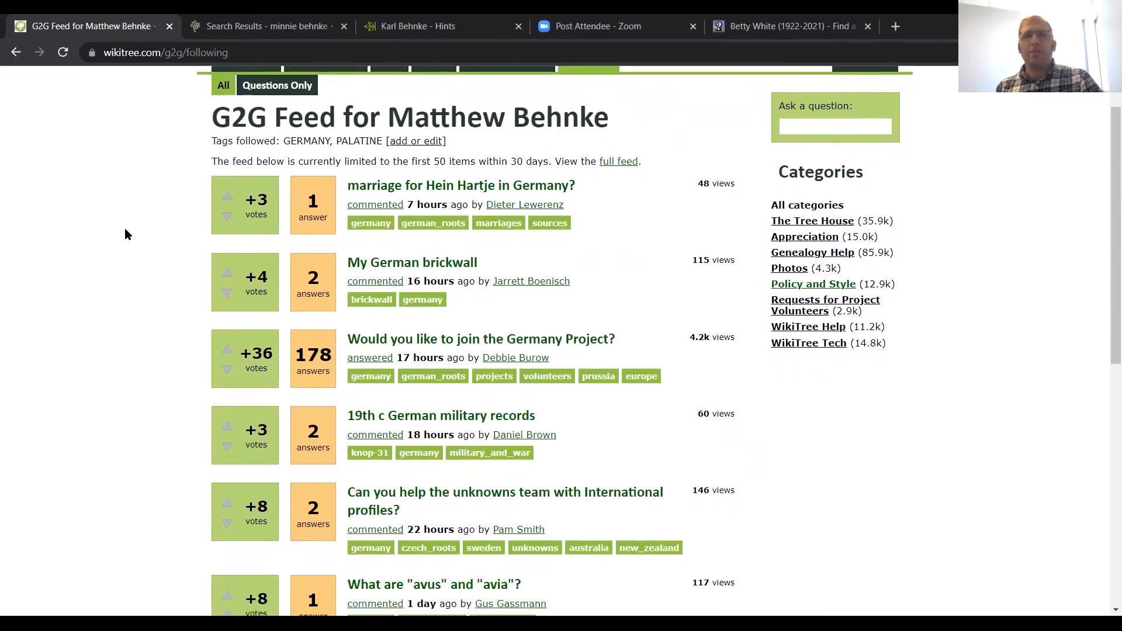
pyautogui.scroll(-1, 125, 234)
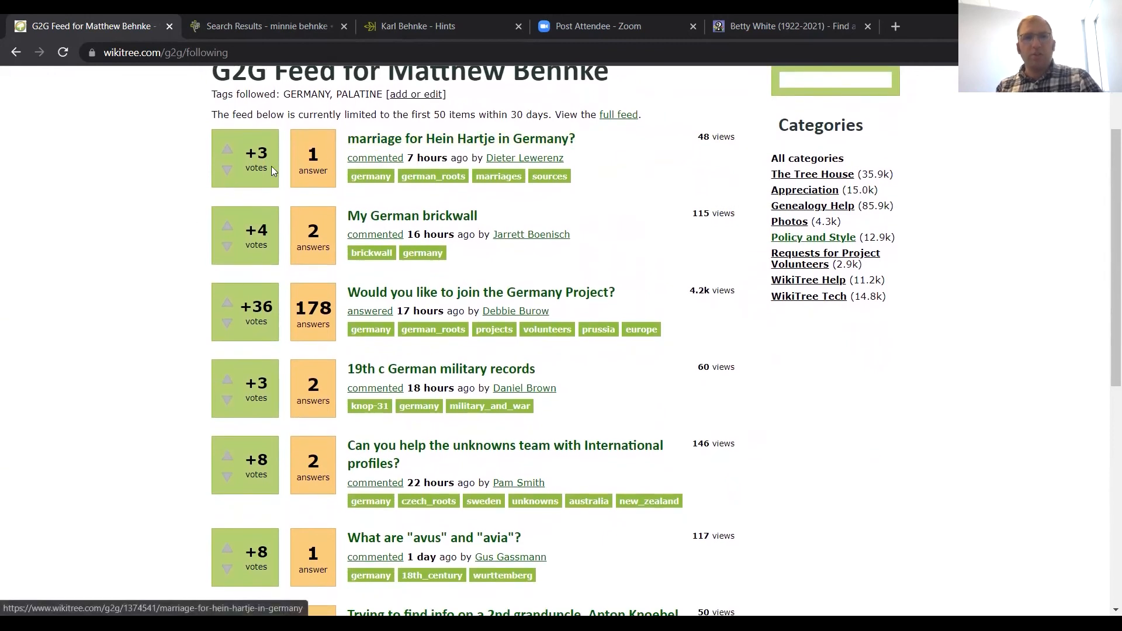
pyautogui.scroll(-1, 184, 212)
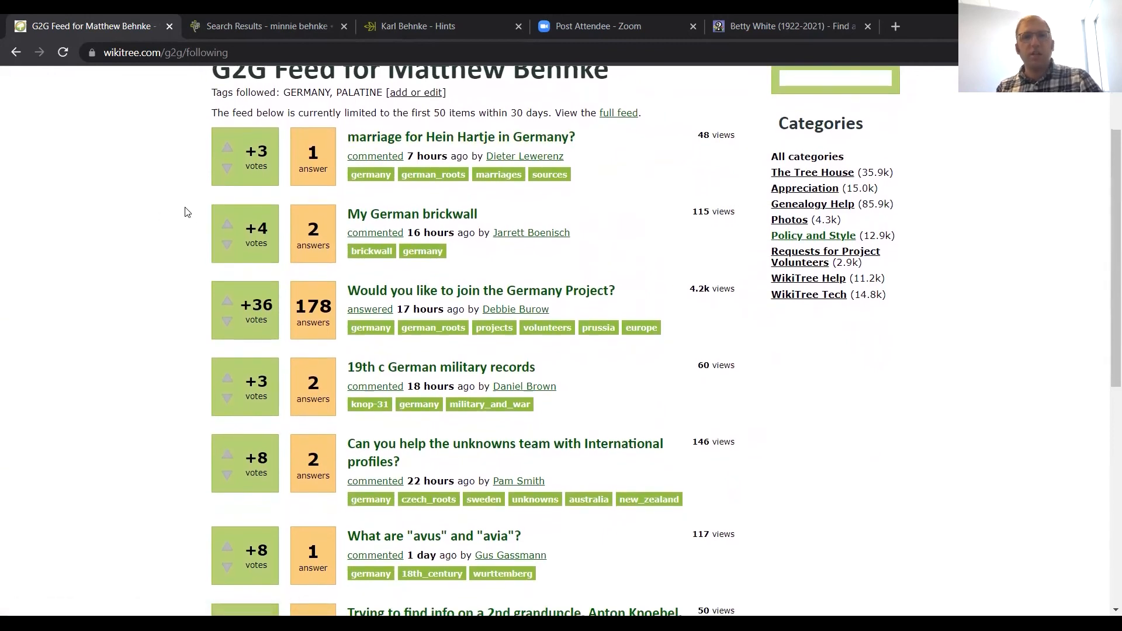
pyautogui.scroll(-1, 187, 212)
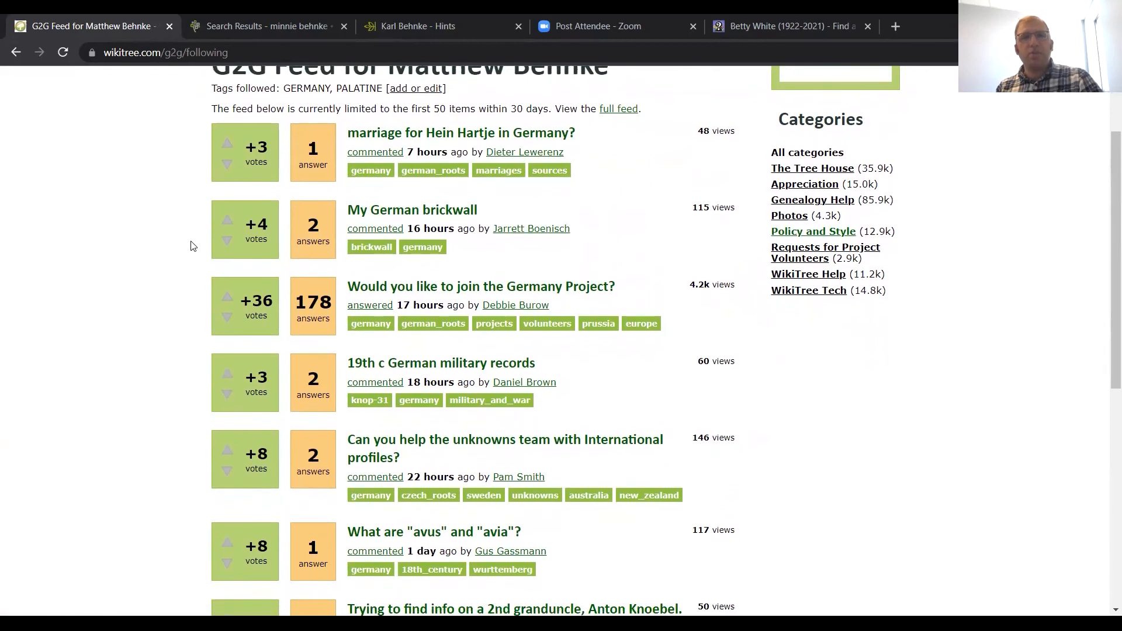
pyautogui.scroll(-1, 187, 247)
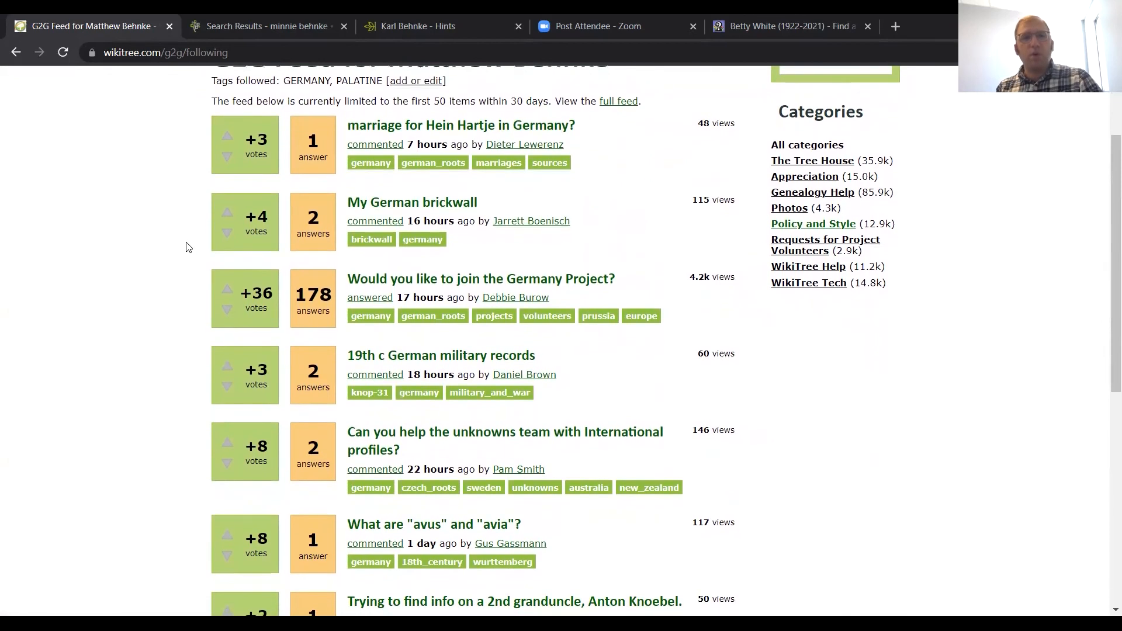
# Step: Read through the rest of the G2G feed's questions down to the end of the page
pyautogui.scroll(1, 187, 247)
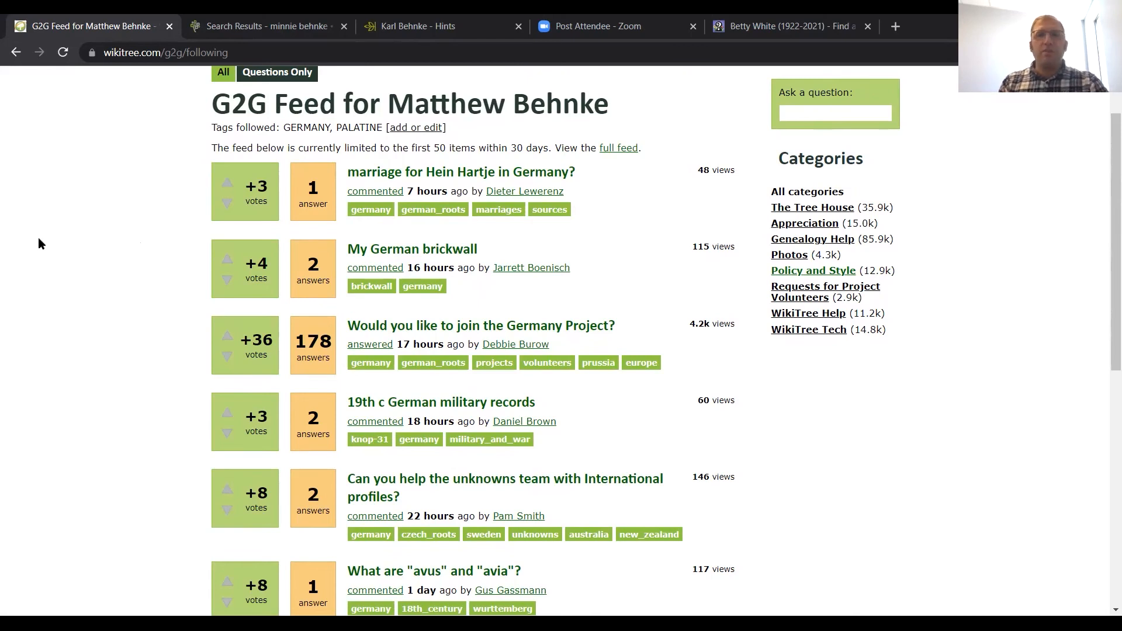
pyautogui.scroll(-1, 57, 269)
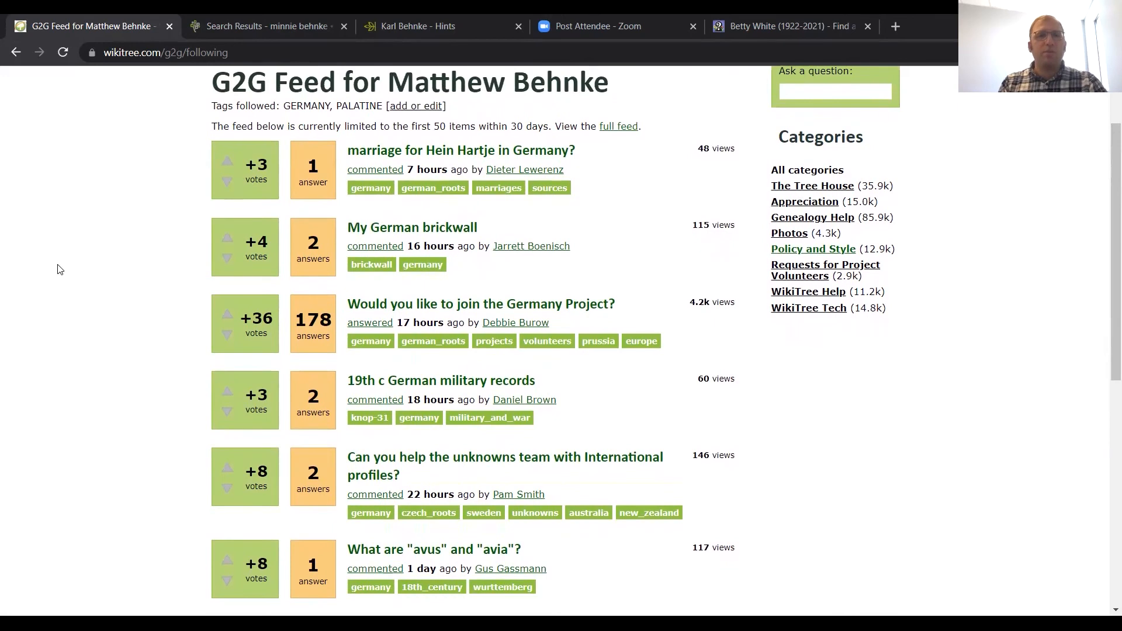
pyautogui.scroll(-1, 57, 270)
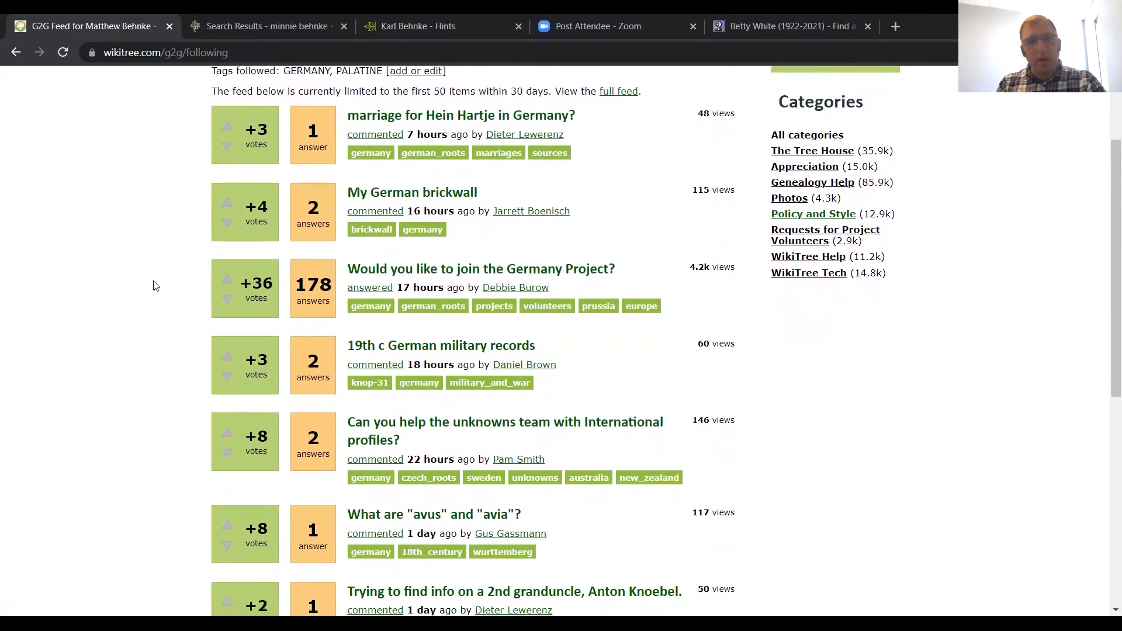
pyautogui.scroll(-3, 156, 285)
pyautogui.scroll(-2, 155, 285)
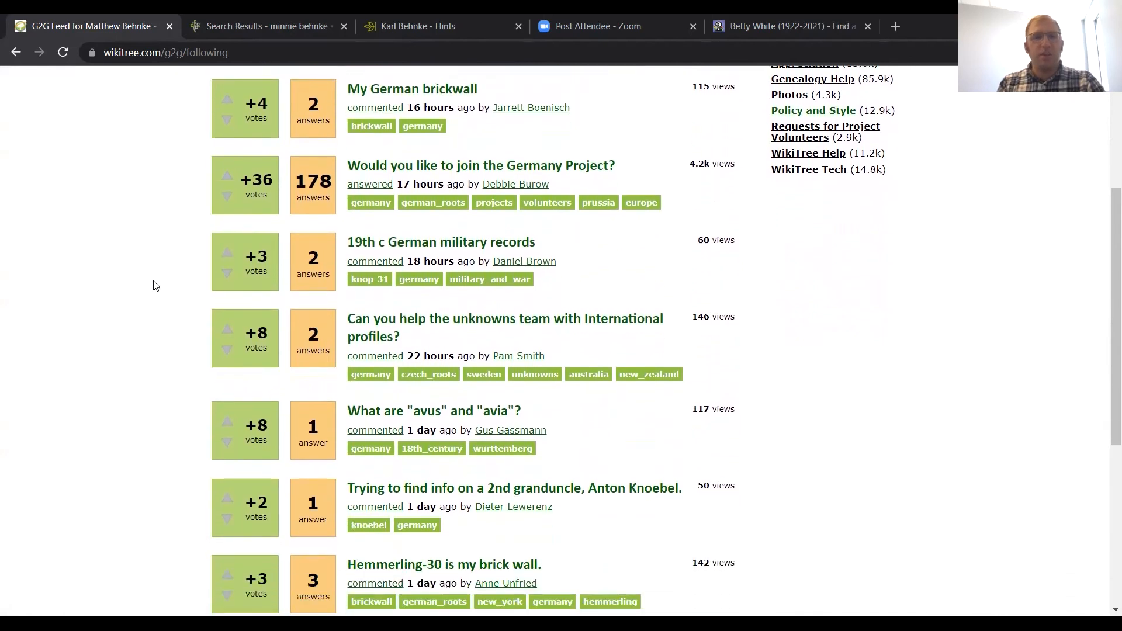
pyautogui.scroll(-3, 156, 285)
pyautogui.scroll(-5, 156, 285)
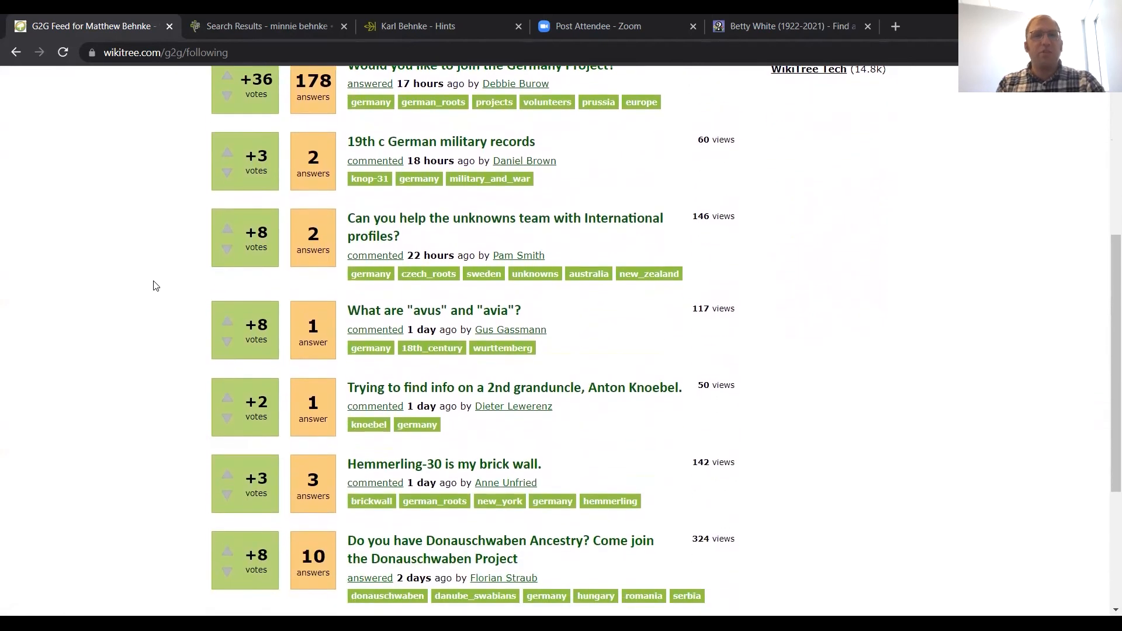
pyautogui.scroll(-1, 155, 285)
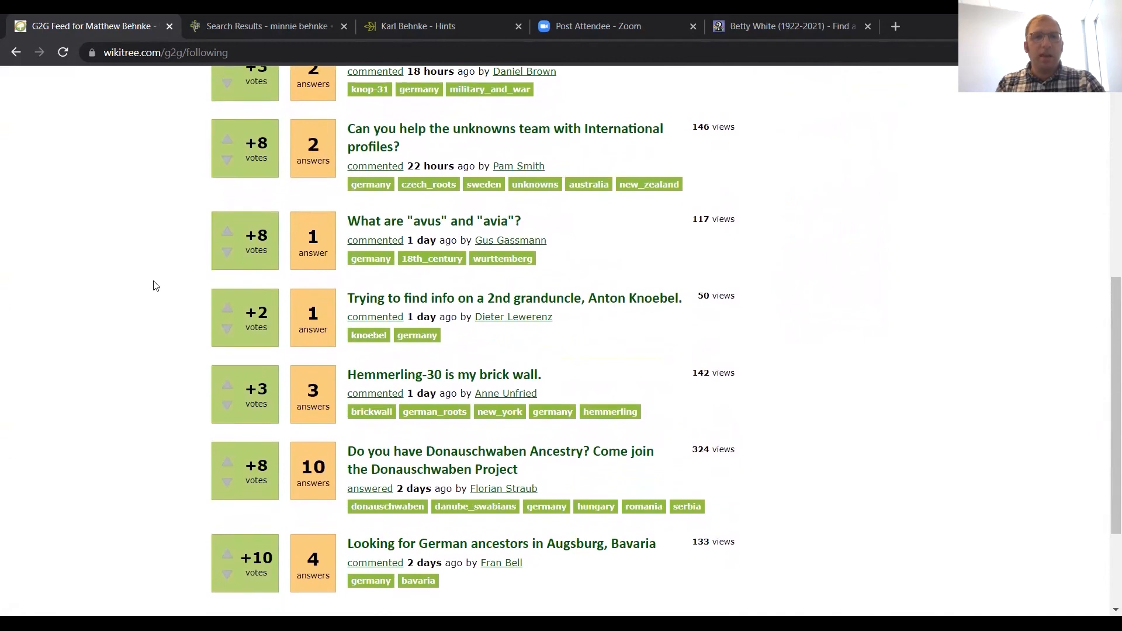
pyautogui.scroll(-1, 156, 289)
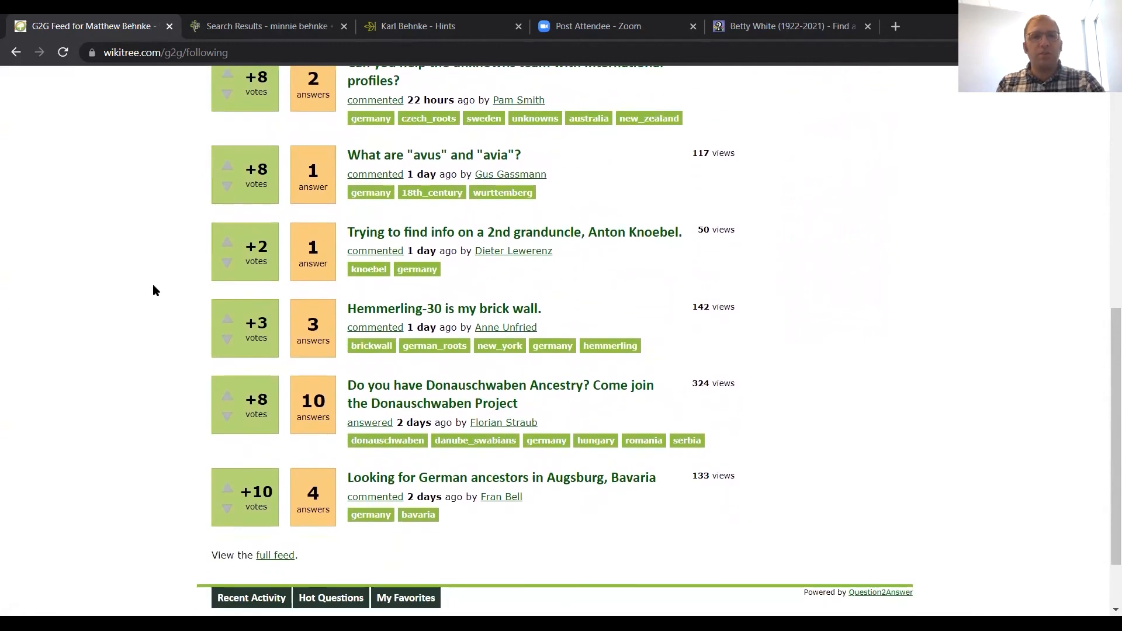
pyautogui.scroll(-1, 153, 285)
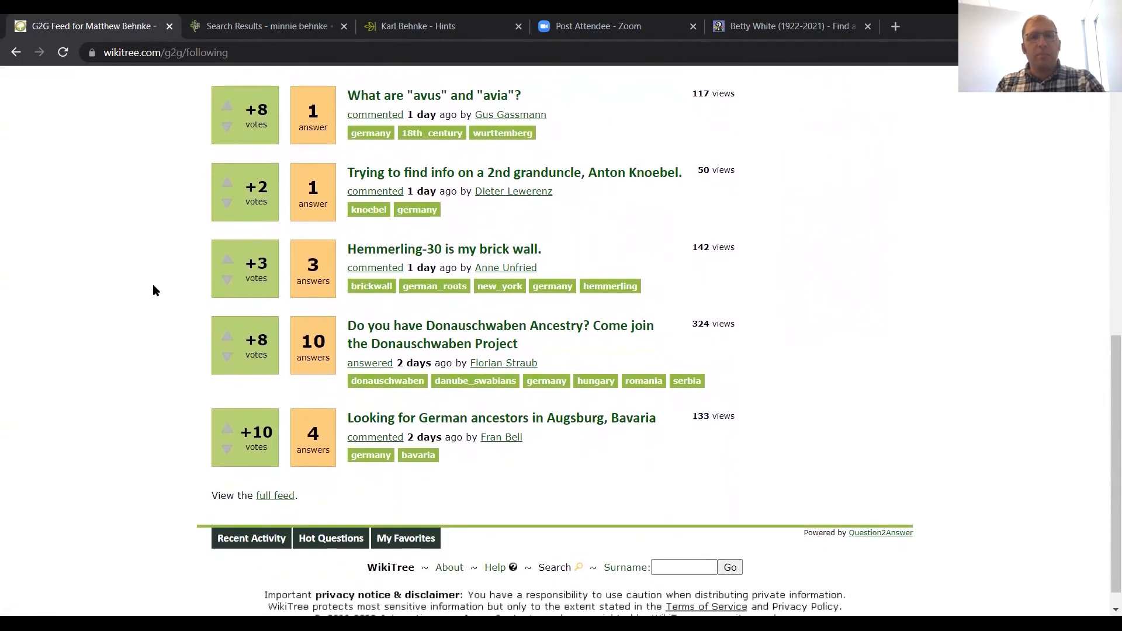
# Step: Return to the G2G category list and open the recent questions and answers in Appreciation
pyautogui.scroll(1, 153, 290)
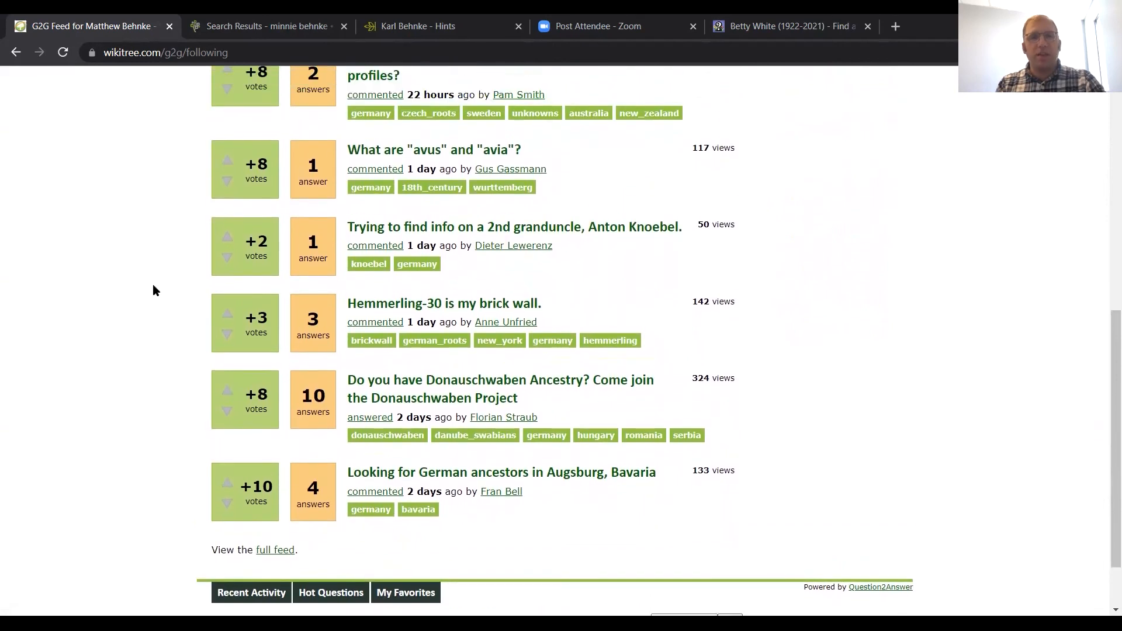
pyautogui.scroll(5, 153, 287)
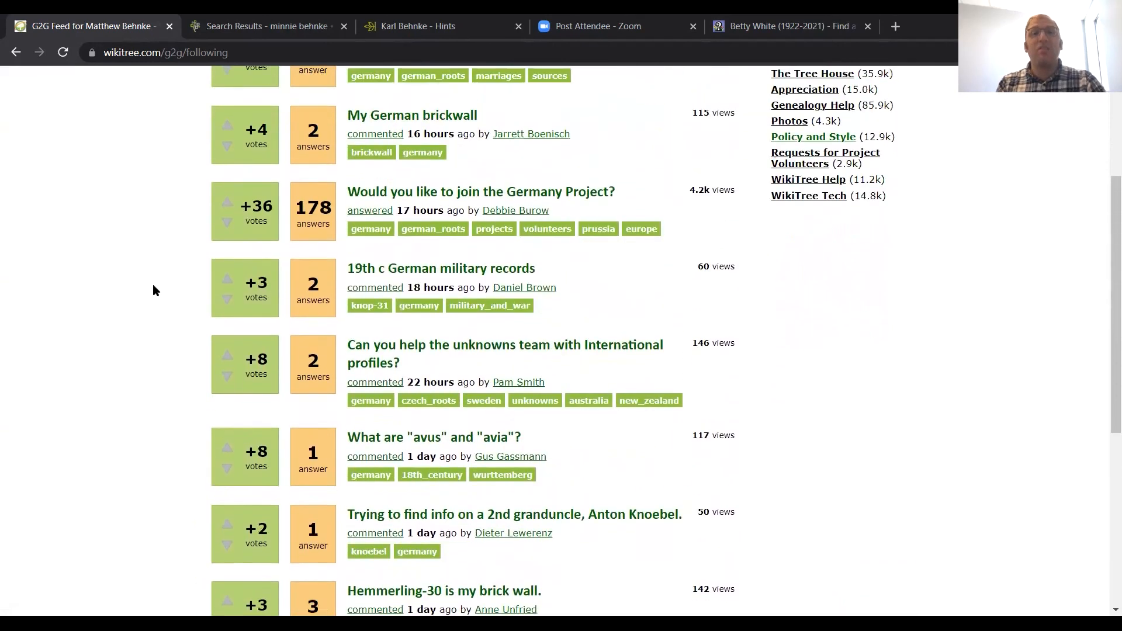
pyautogui.scroll(4, 153, 290)
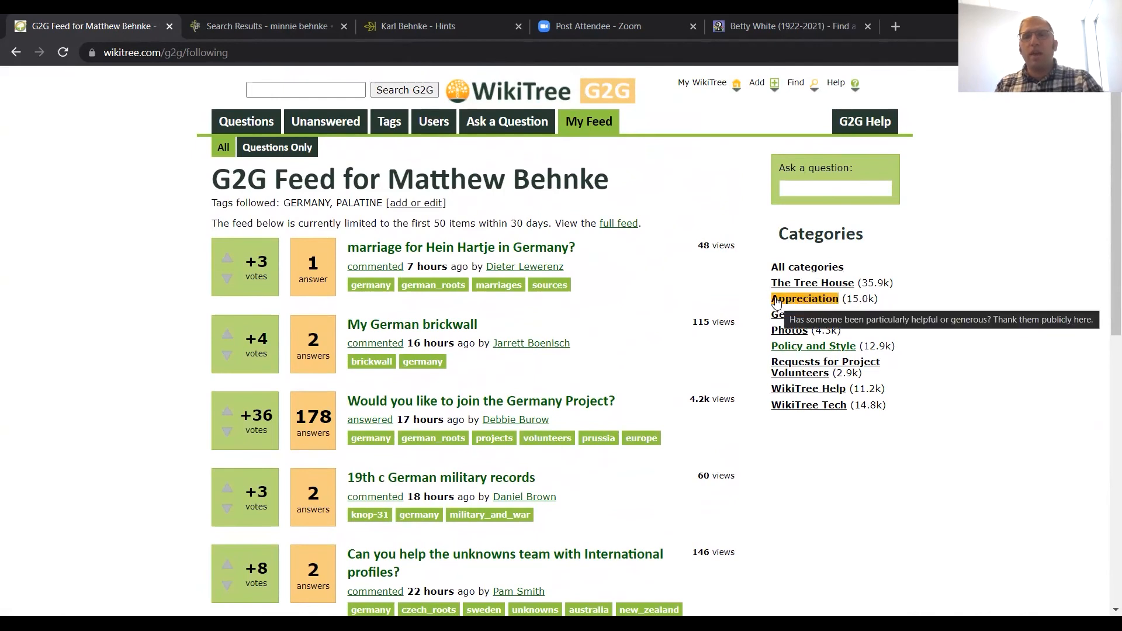
pyautogui.click(776, 300)
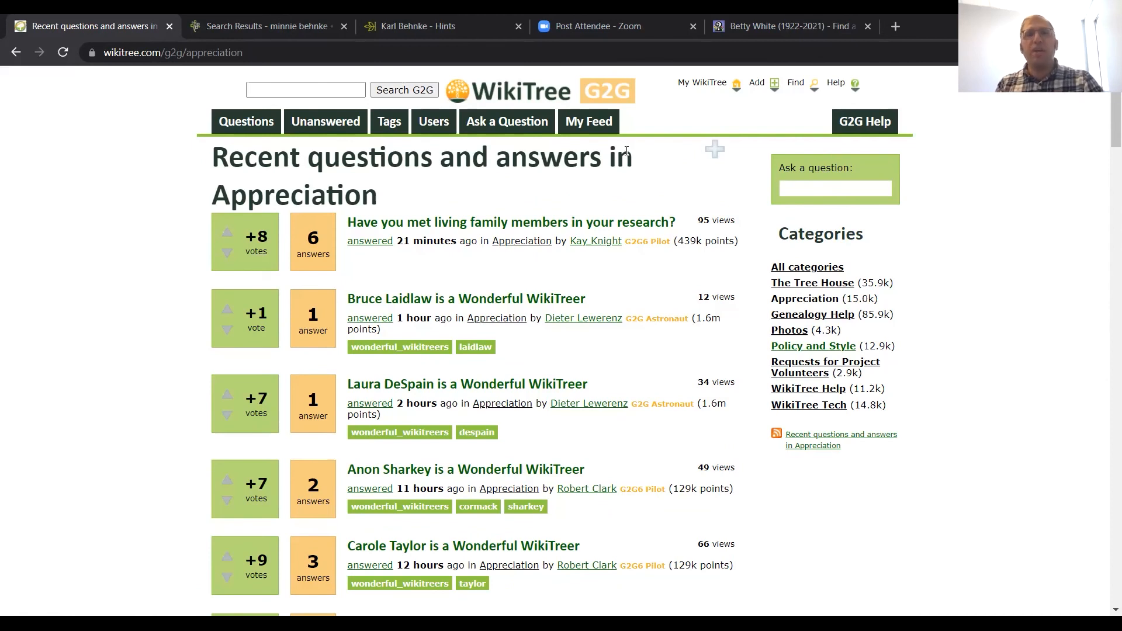
# Step: Open the account's earned badges page and examine the badges from Pre-1700 down to GEDCOM Equipped
pyautogui.moveTo(696, 98)
pyautogui.click(703, 135)
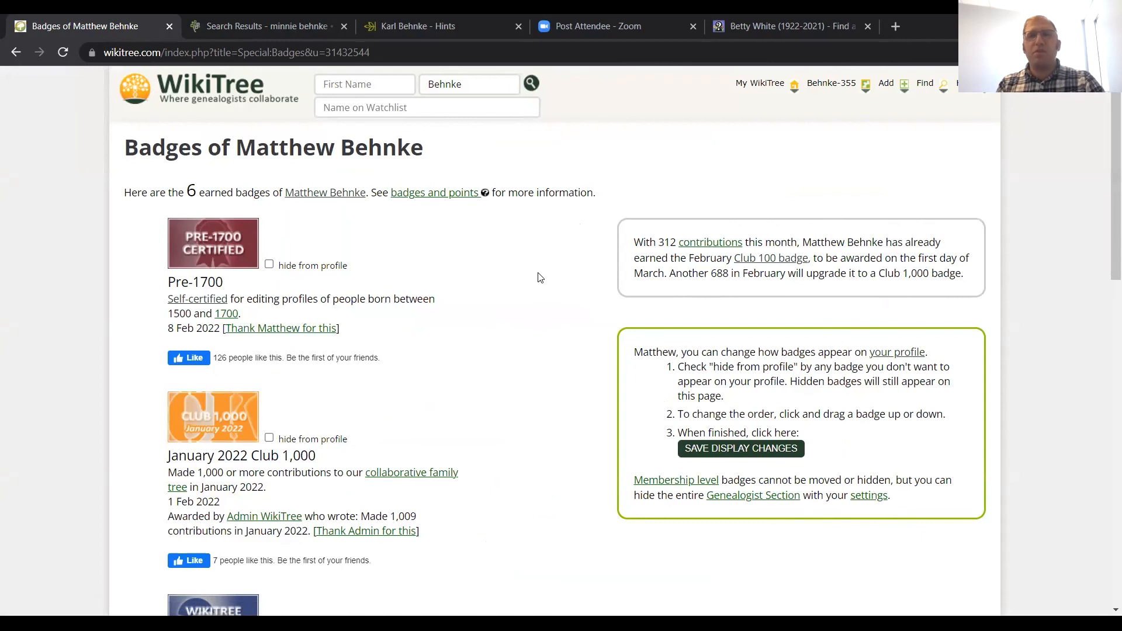
pyautogui.scroll(-1, 539, 277)
pyautogui.scroll(-1, 539, 277)
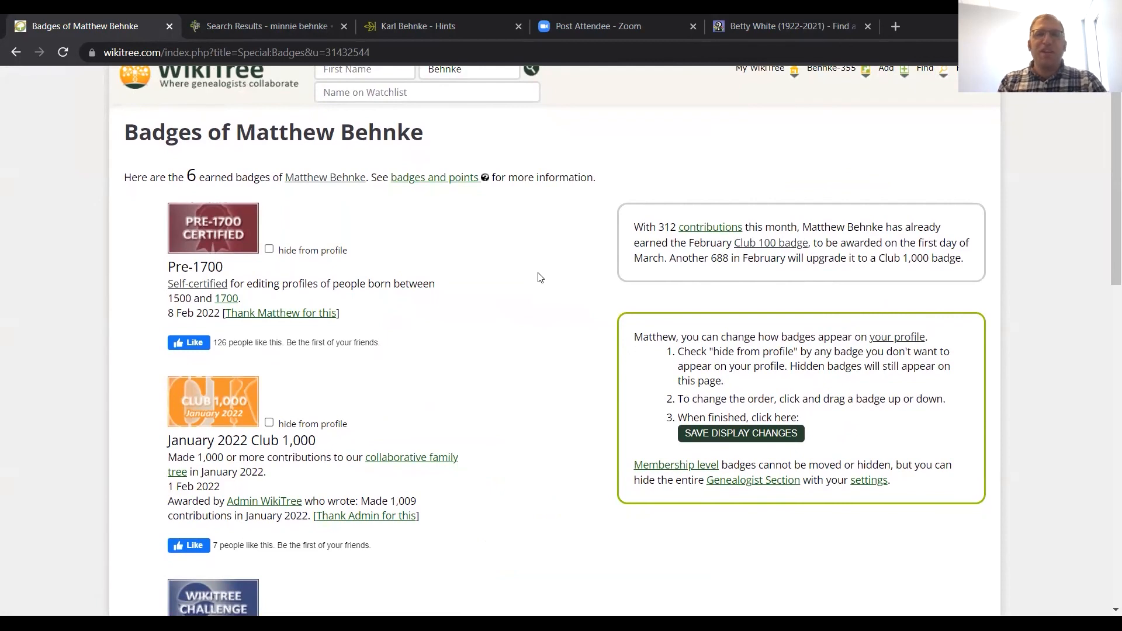
pyautogui.scroll(-1, 467, 310)
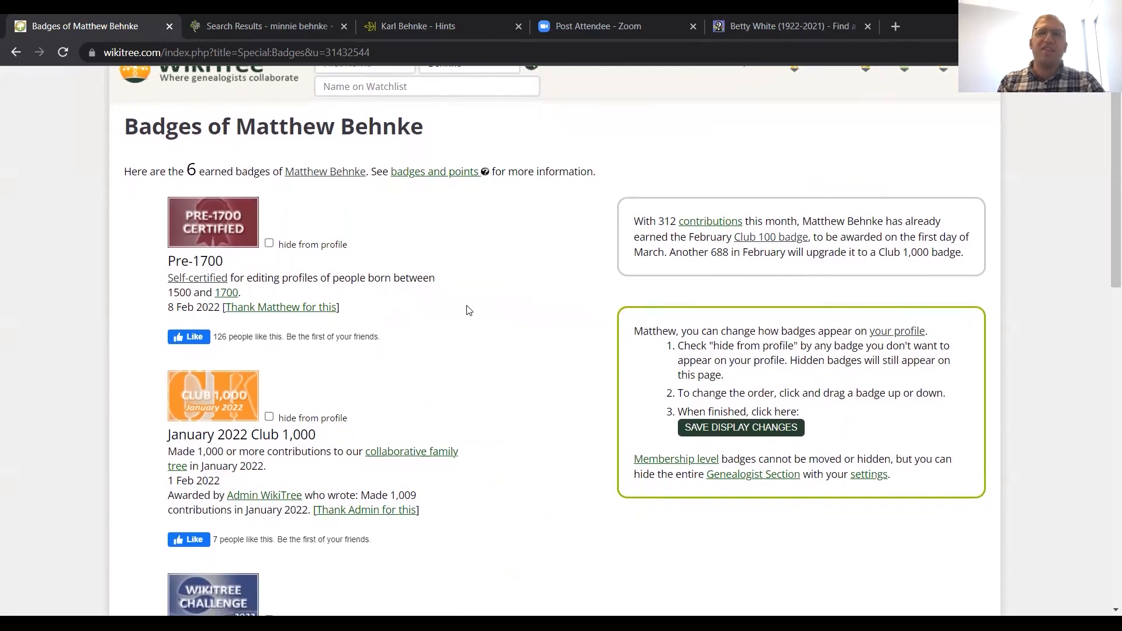
pyautogui.scroll(-3, 467, 310)
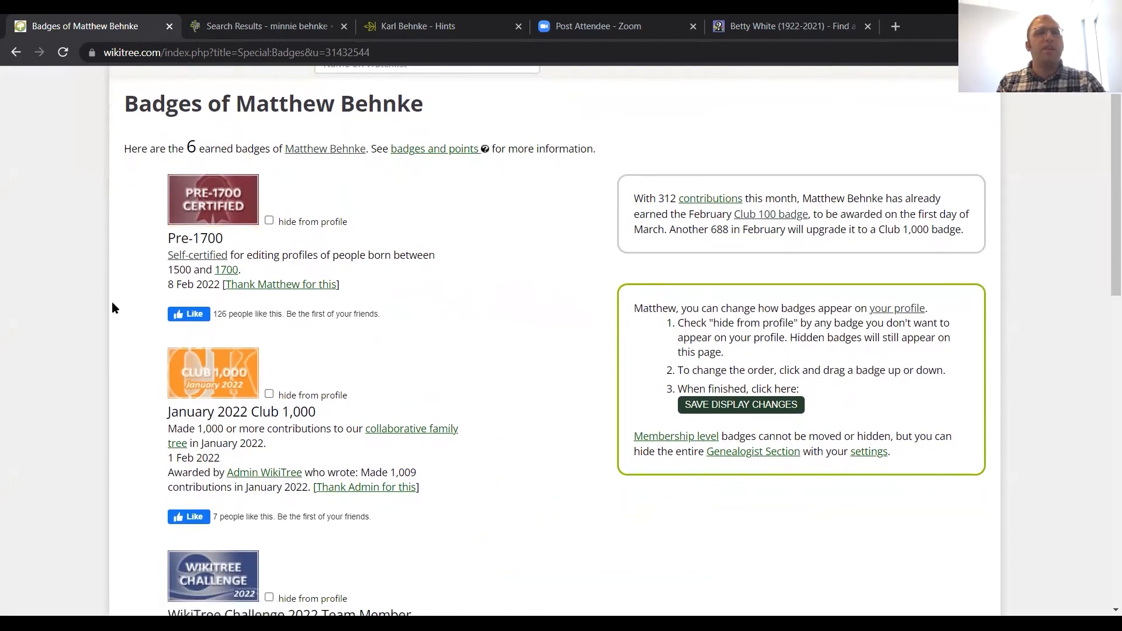
pyautogui.scroll(-1, 106, 411)
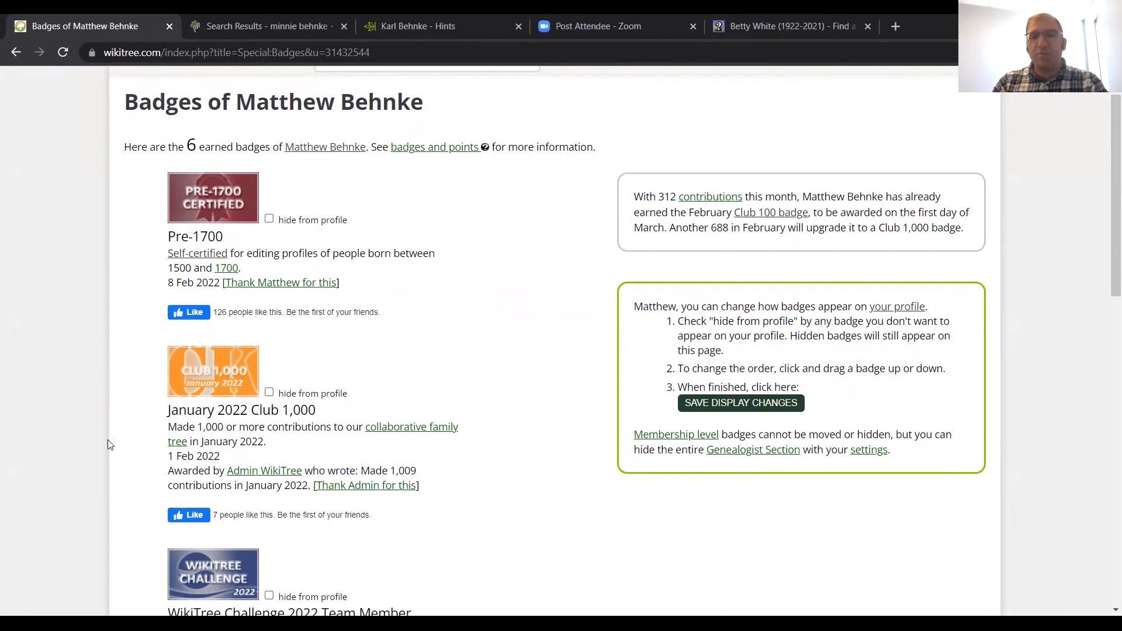
pyautogui.scroll(-1, 109, 445)
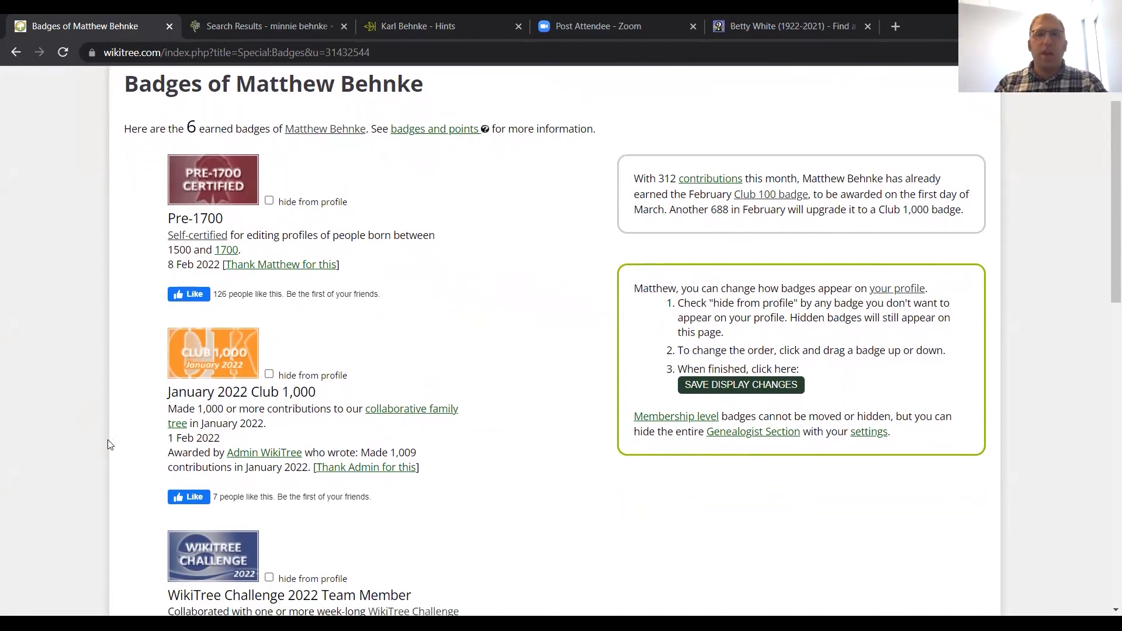
pyautogui.scroll(-3, 109, 445)
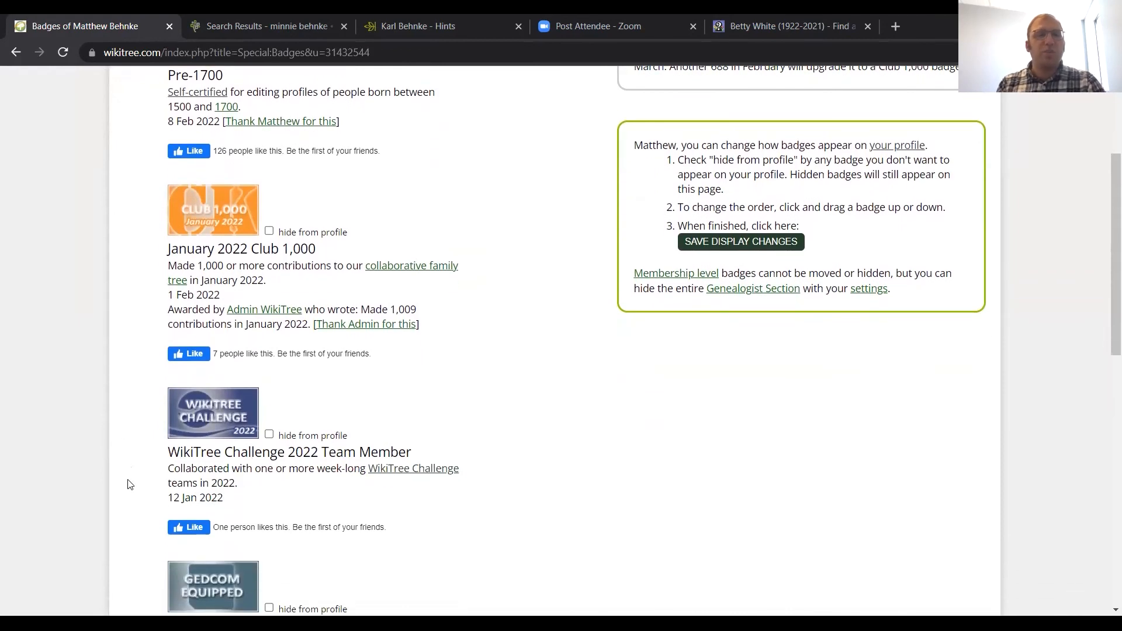
pyautogui.scroll(-1, 130, 484)
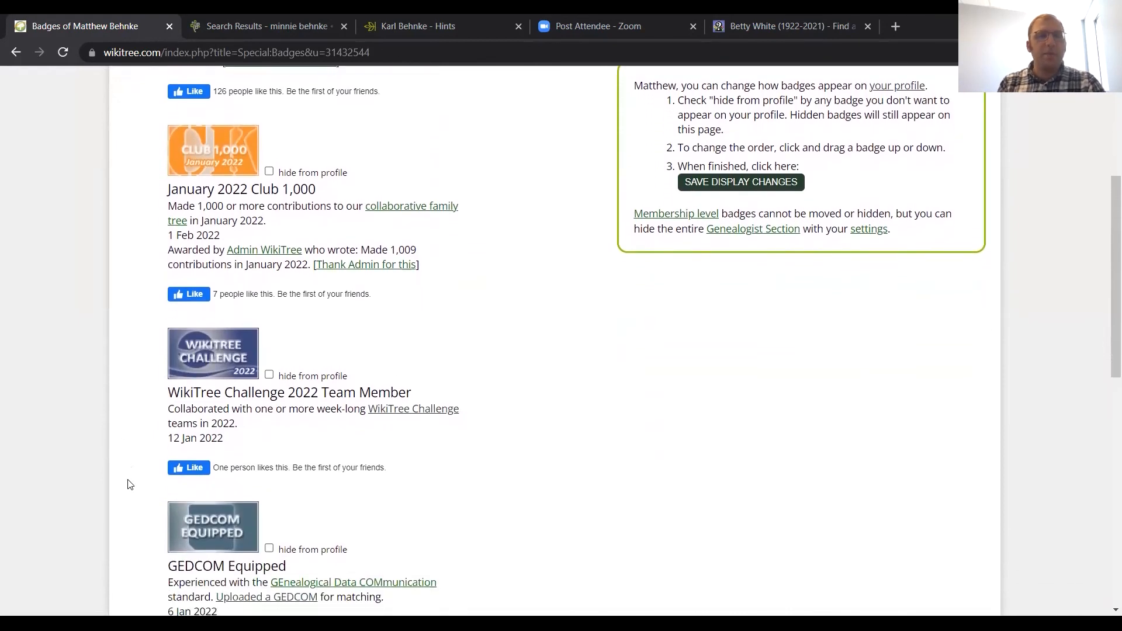
# Step: Examine the remaining earned badges down to Honor Code Signatory and DNA Tested, and return to the start of the badges page
pyautogui.scroll(-2, 130, 484)
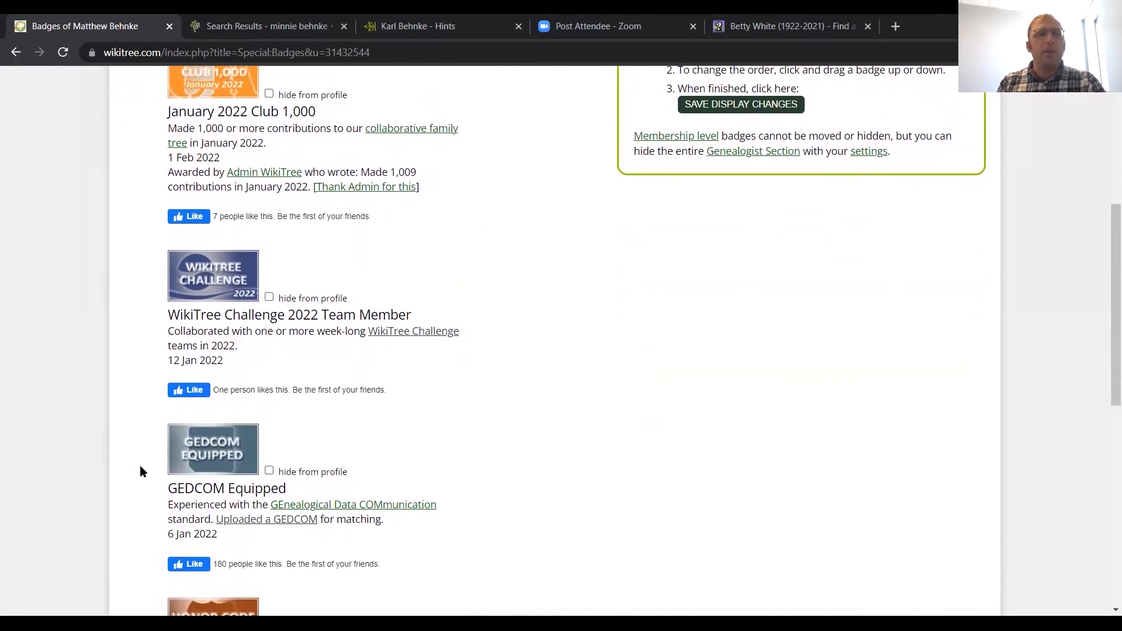
pyautogui.scroll(-3, 135, 491)
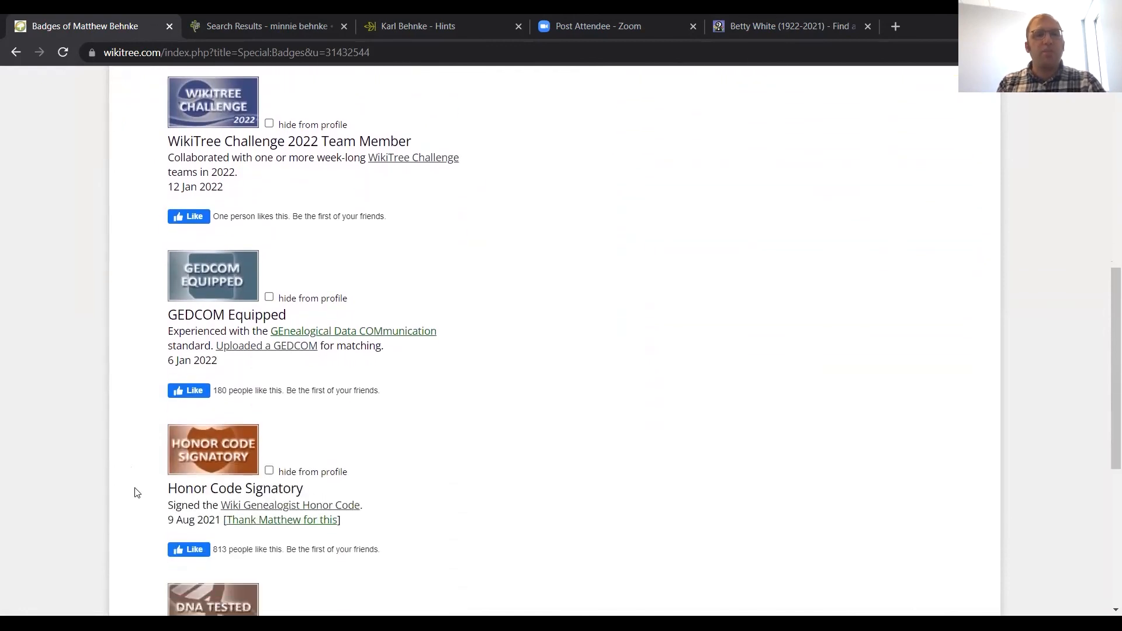
pyautogui.scroll(-3, 133, 534)
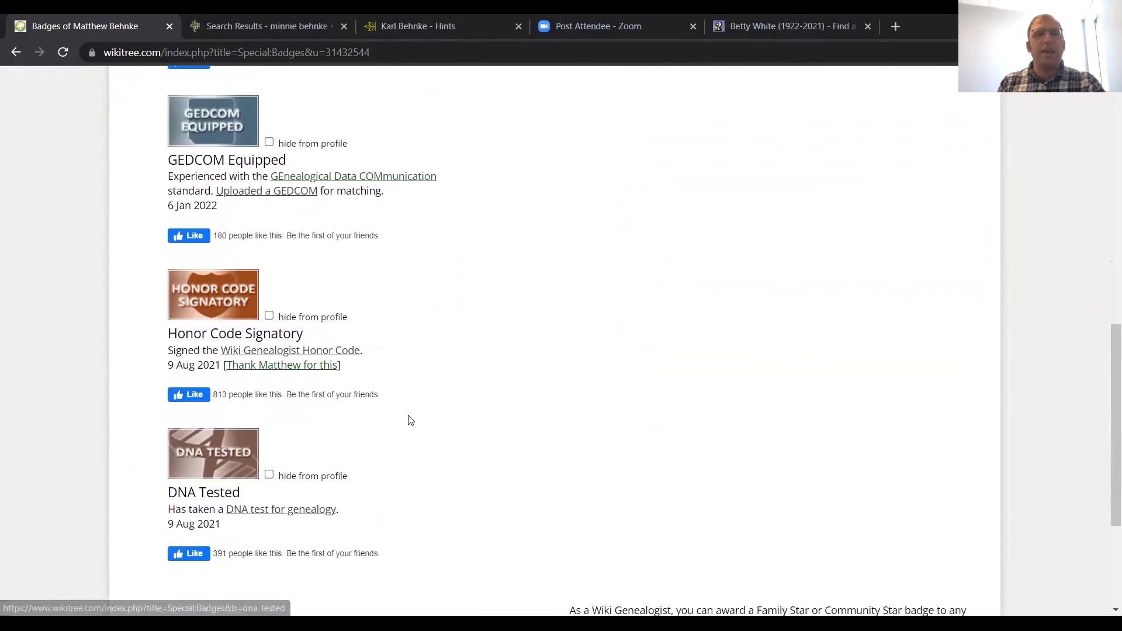
pyautogui.scroll(9, 411, 420)
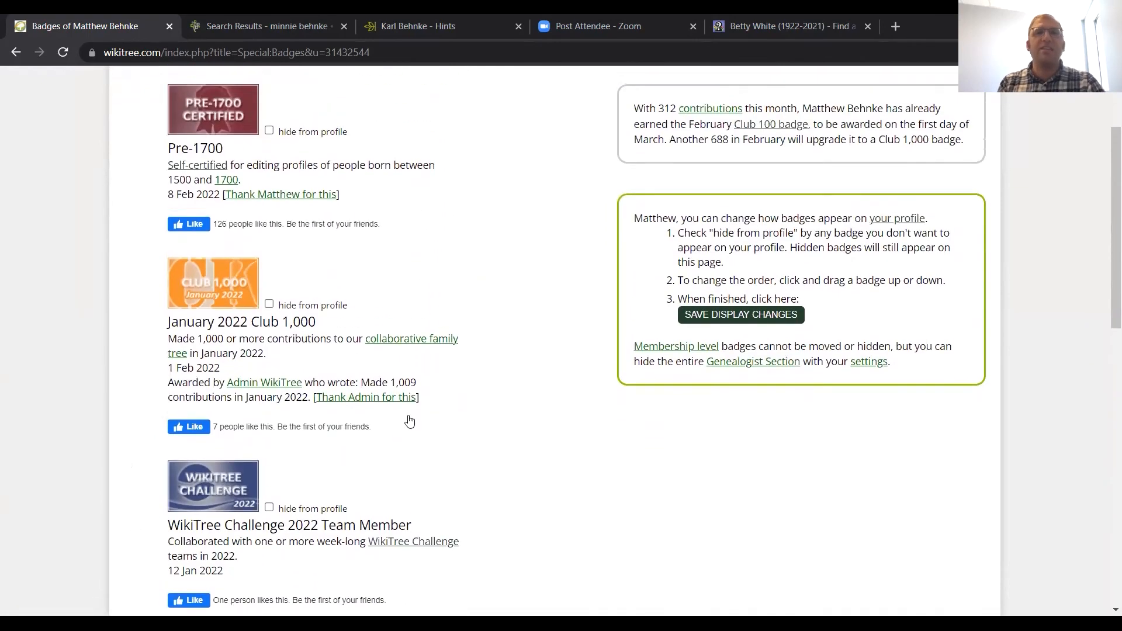
pyautogui.scroll(2, 410, 420)
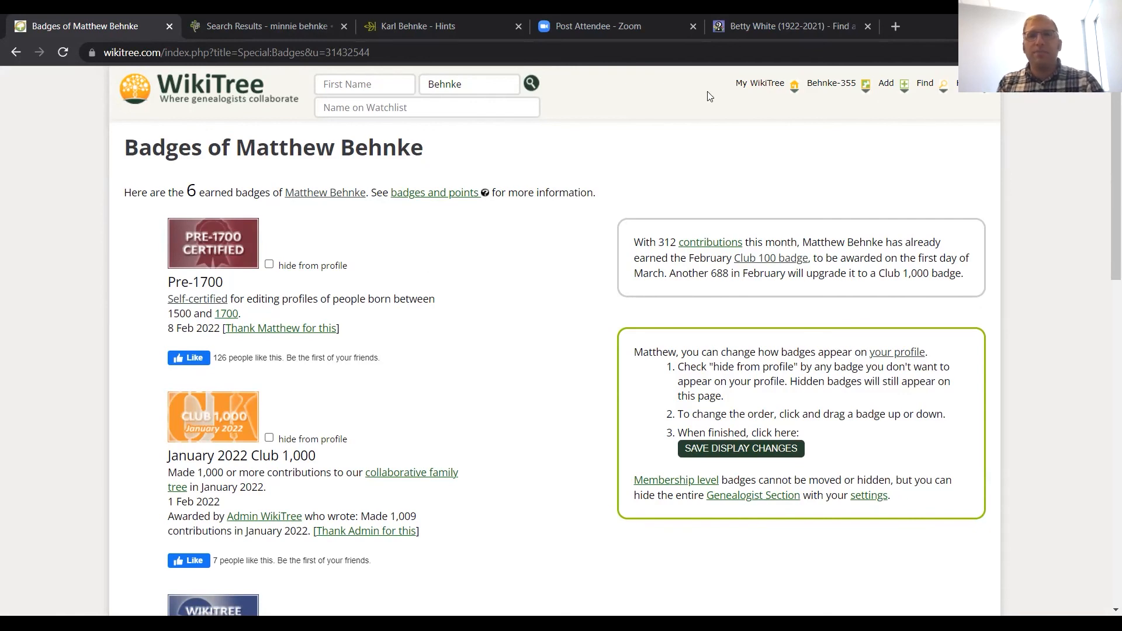
# Step: Open the account's personal G2G feed and switch to the Requests for Project Volunteers category
pyautogui.moveTo(709, 96)
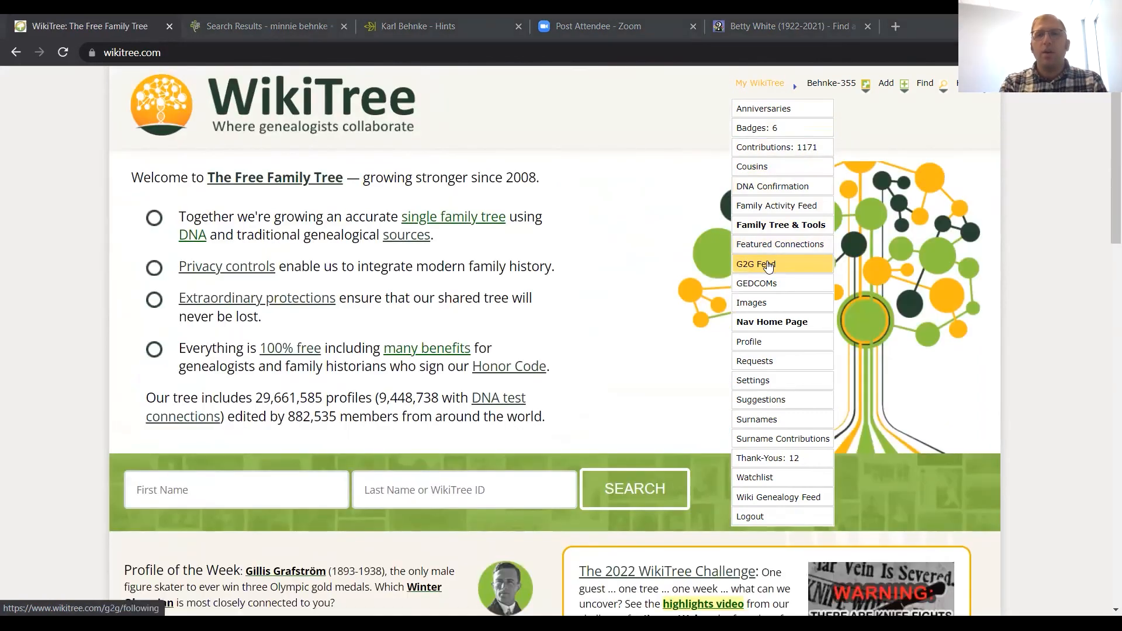
pyautogui.click(769, 266)
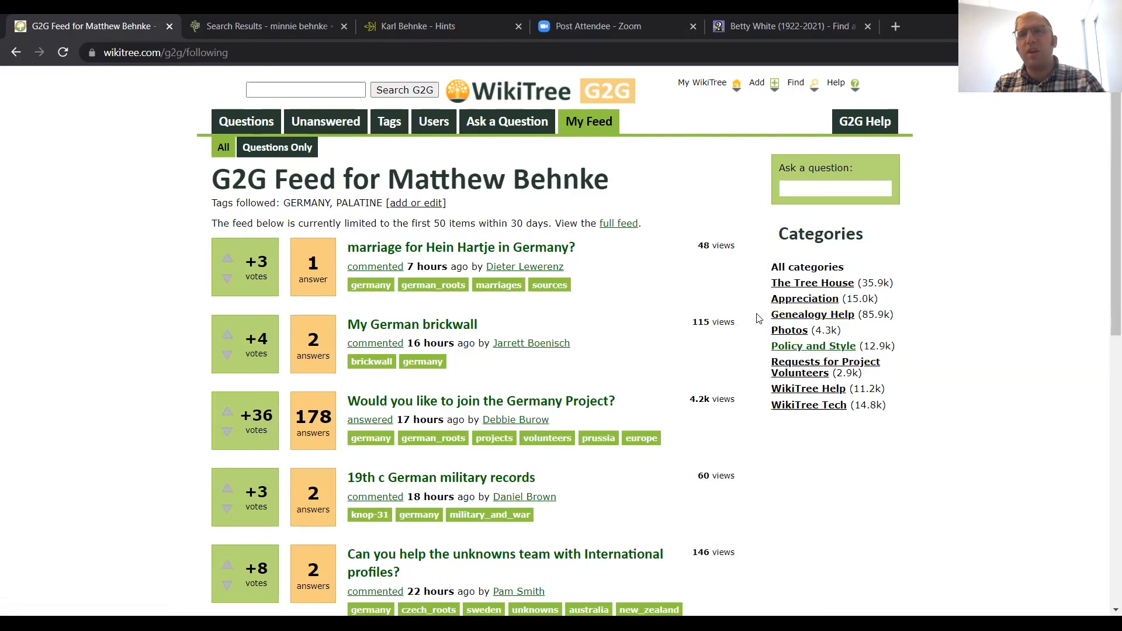
pyautogui.click(781, 367)
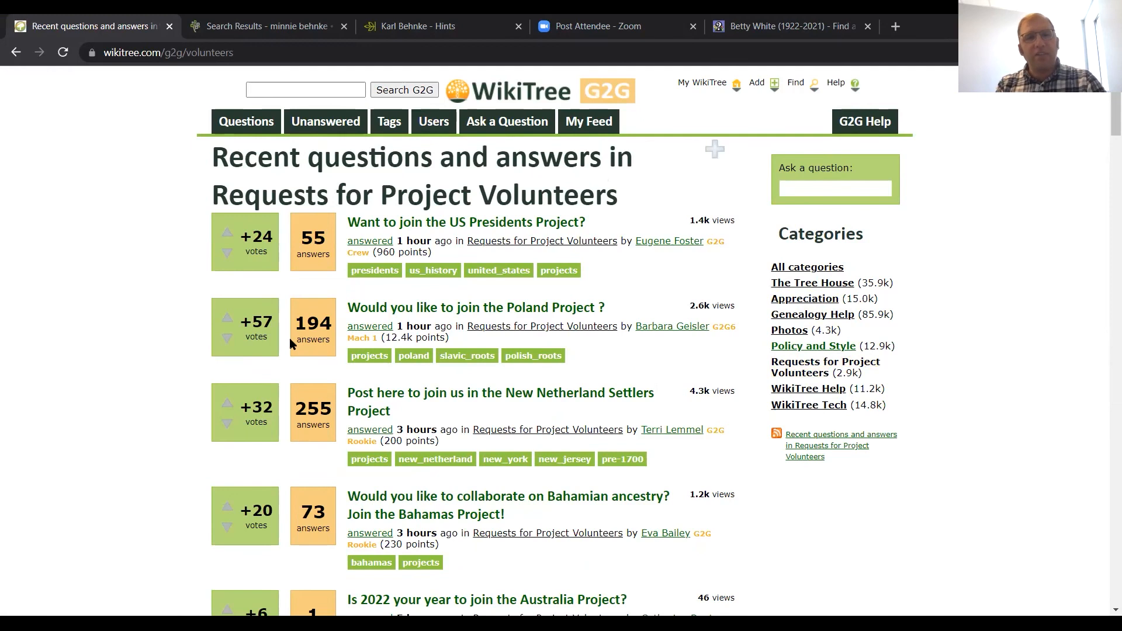
# Step: Look through the project volunteer requests, from the US Presidents and Poland projects down to the Germany and Southern Pioneers projects
pyautogui.scroll(-1, 191, 350)
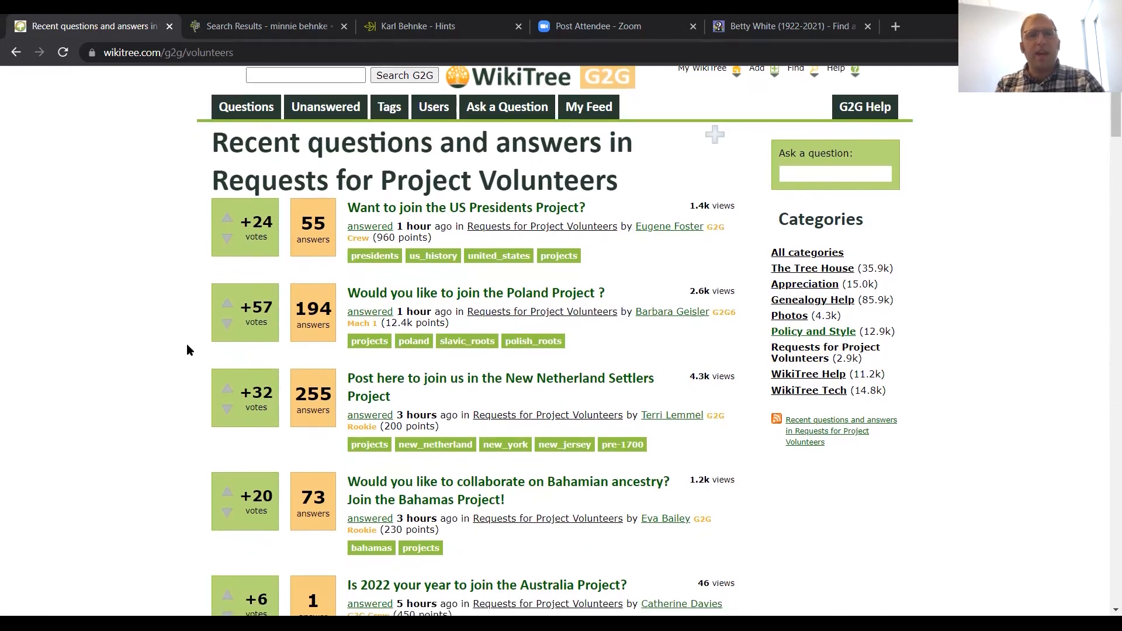
pyautogui.scroll(-1, 188, 350)
pyautogui.scroll(-5, 188, 350)
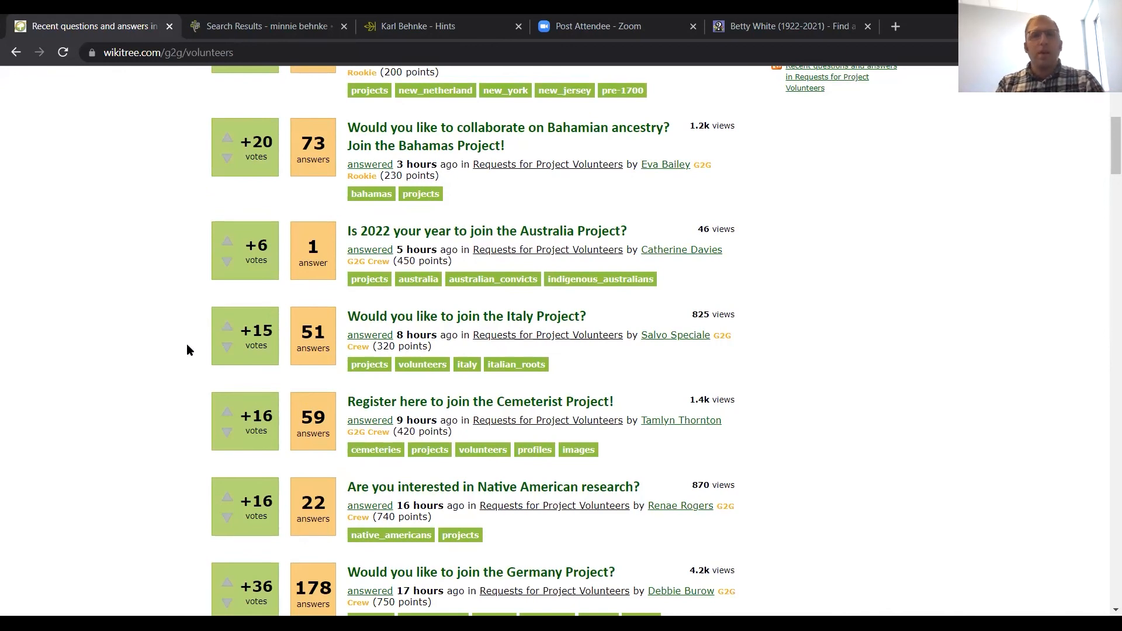
pyautogui.scroll(-1, 135, 345)
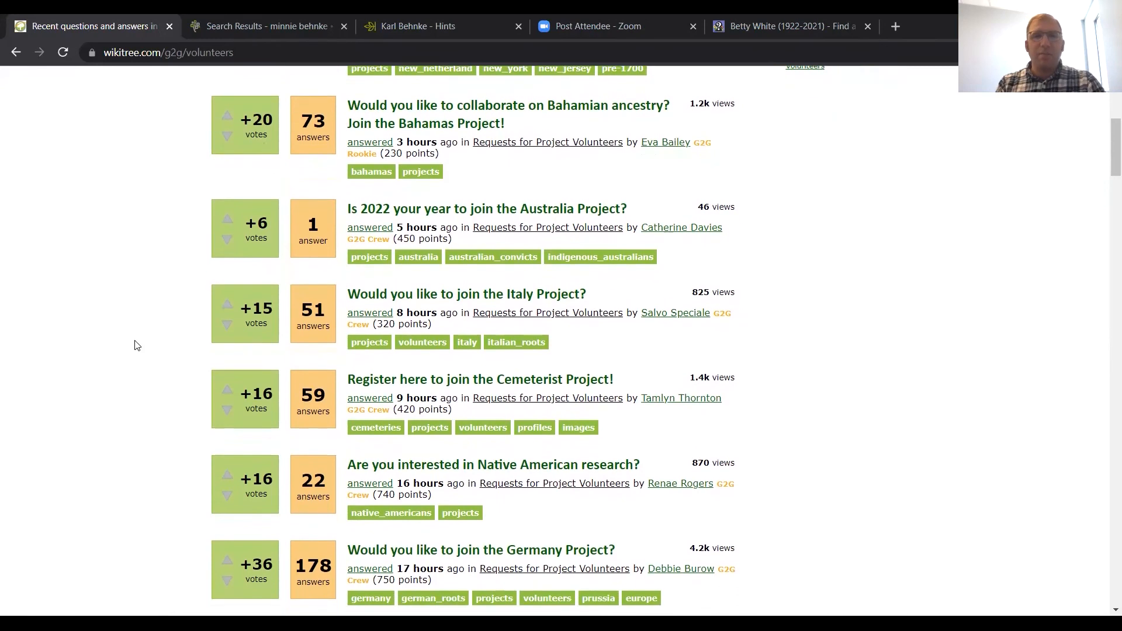
pyautogui.scroll(-3, 135, 345)
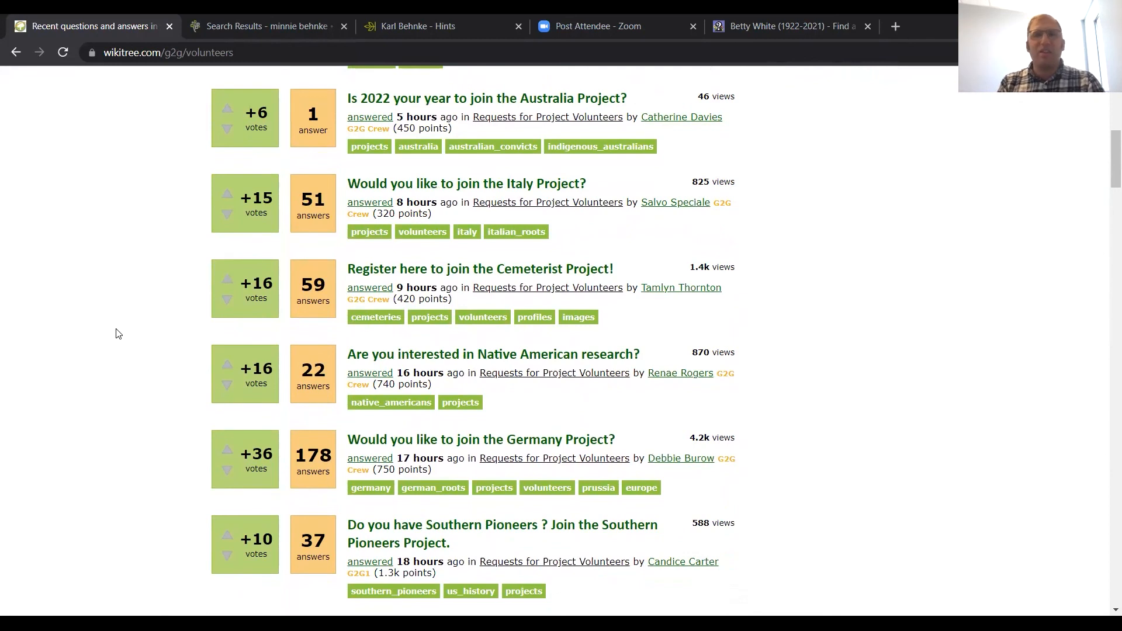
pyautogui.scroll(1, 115, 332)
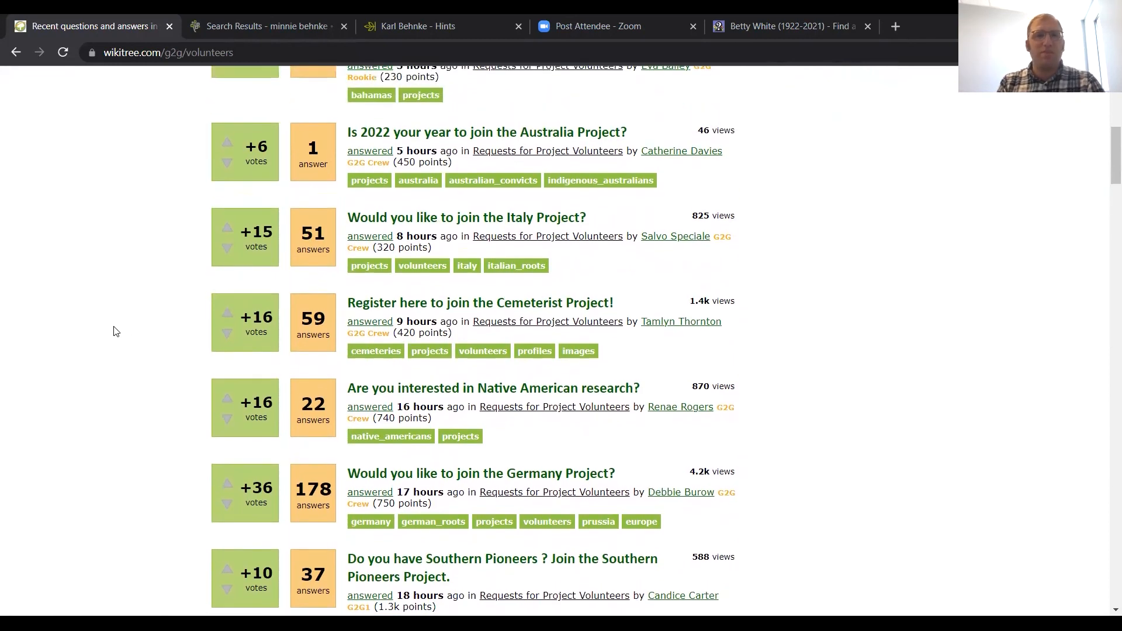
pyautogui.scroll(-1, 116, 331)
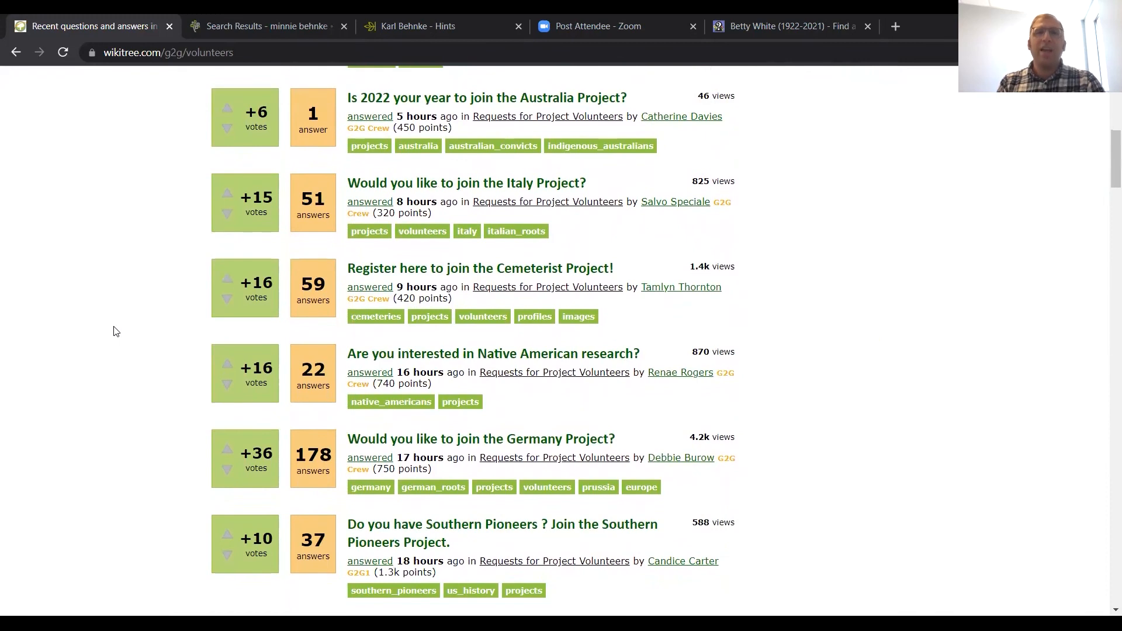
pyautogui.scroll(-2, 115, 332)
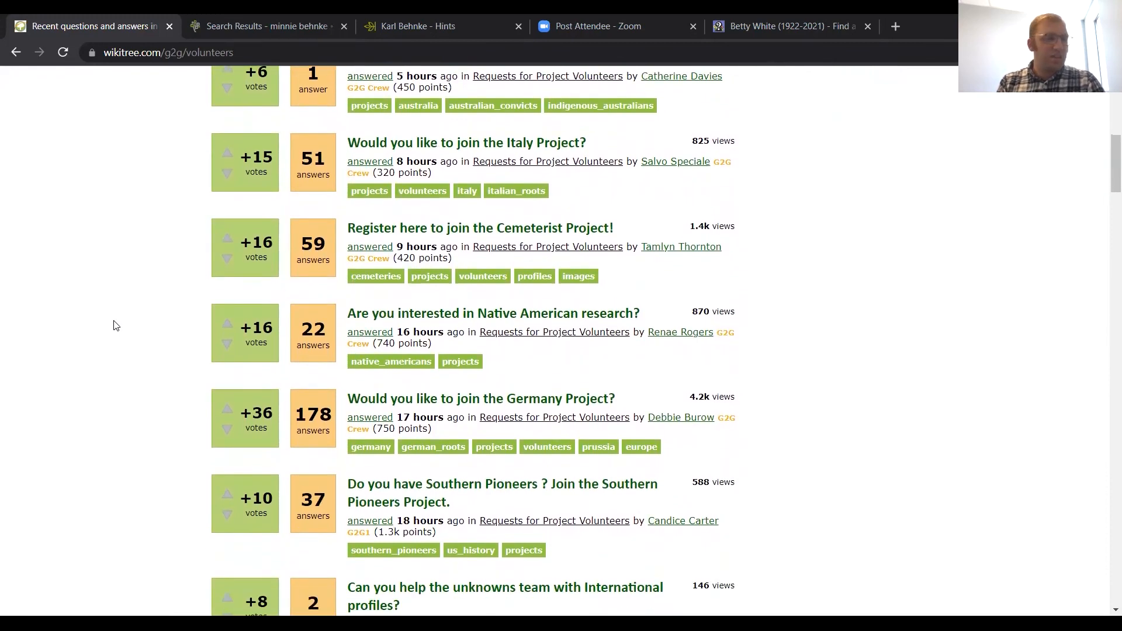
pyautogui.scroll(2, 114, 321)
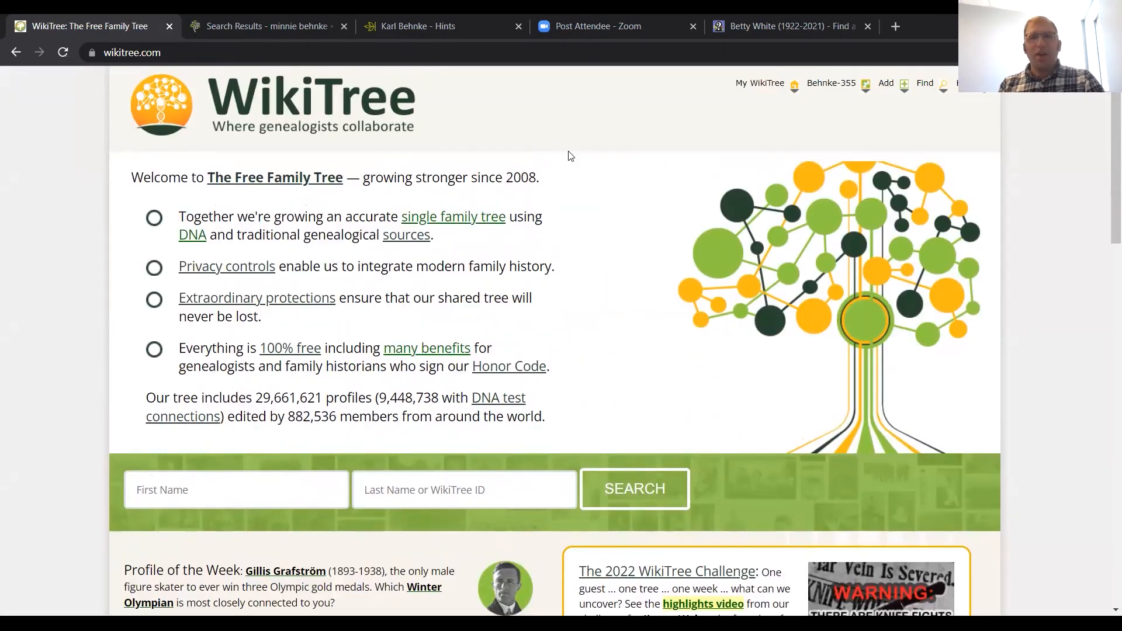